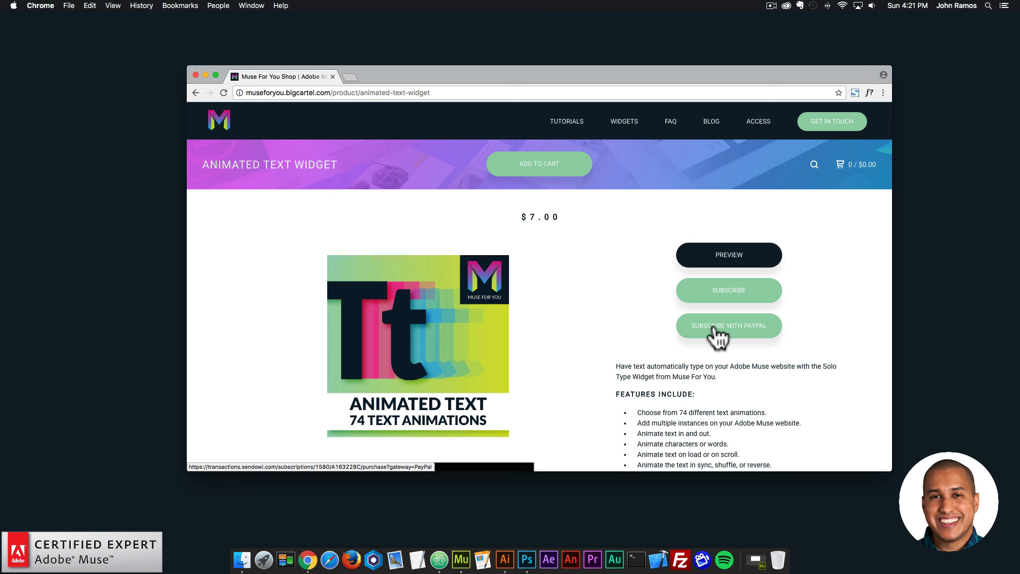
Examine the Animated Text widget's product page, including its feature list and the screenshots of its text, animation and scroll options.
left_click(713, 327)
scroll(715, 328, "down", 5)
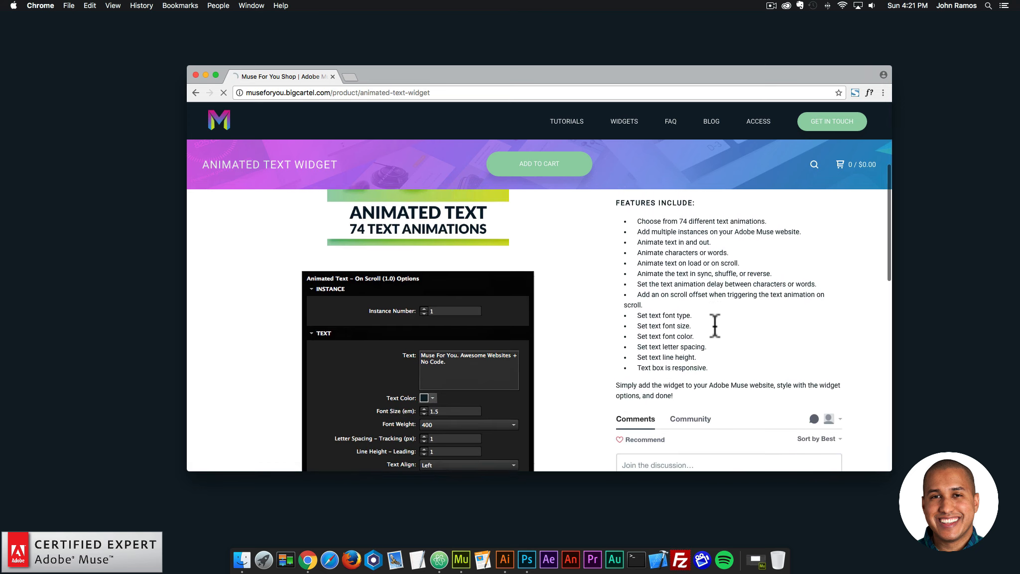
scroll(713, 325, "down", 5)
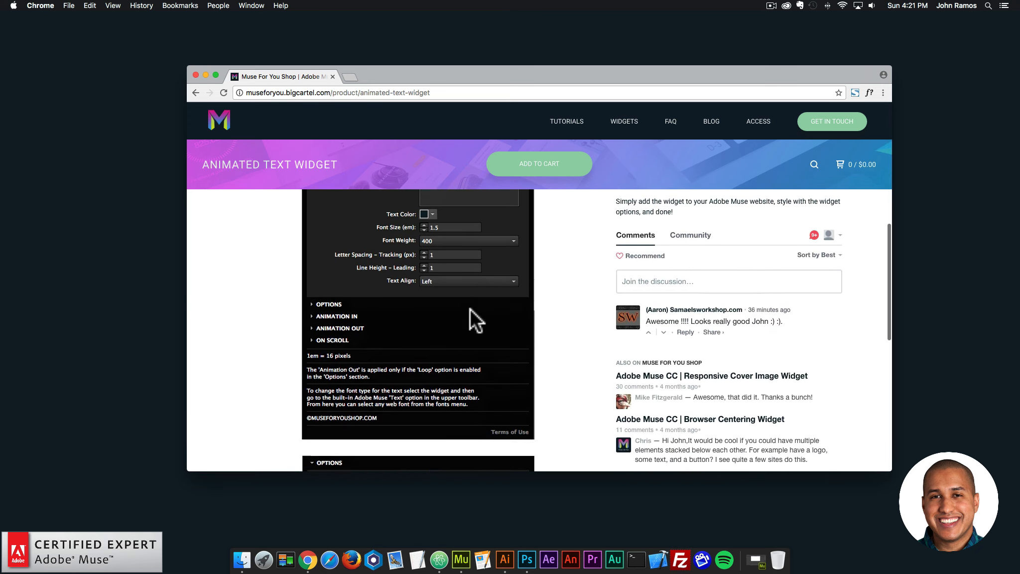
scroll(469, 308, "up", 1)
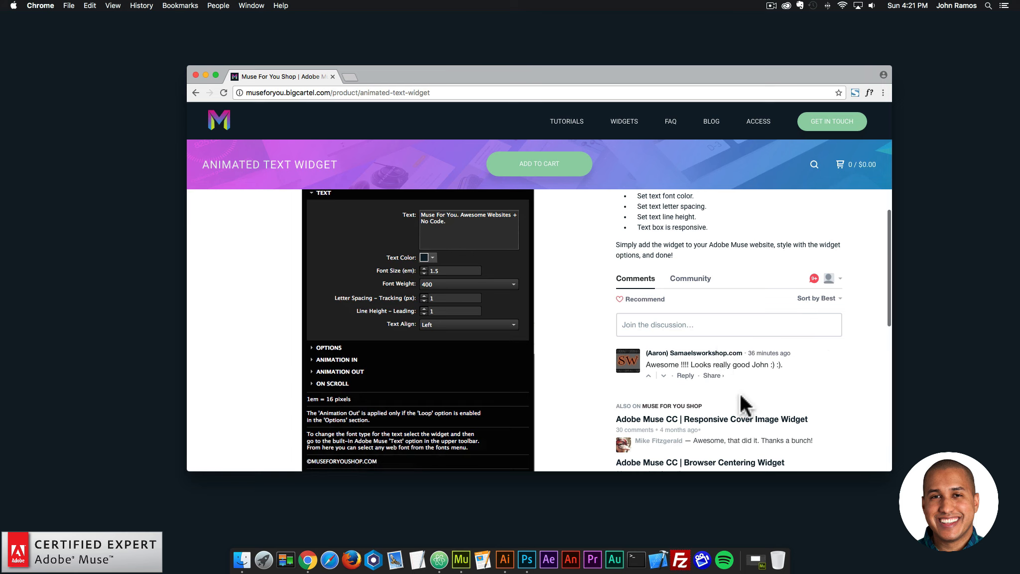
scroll(739, 393, "down", 1)
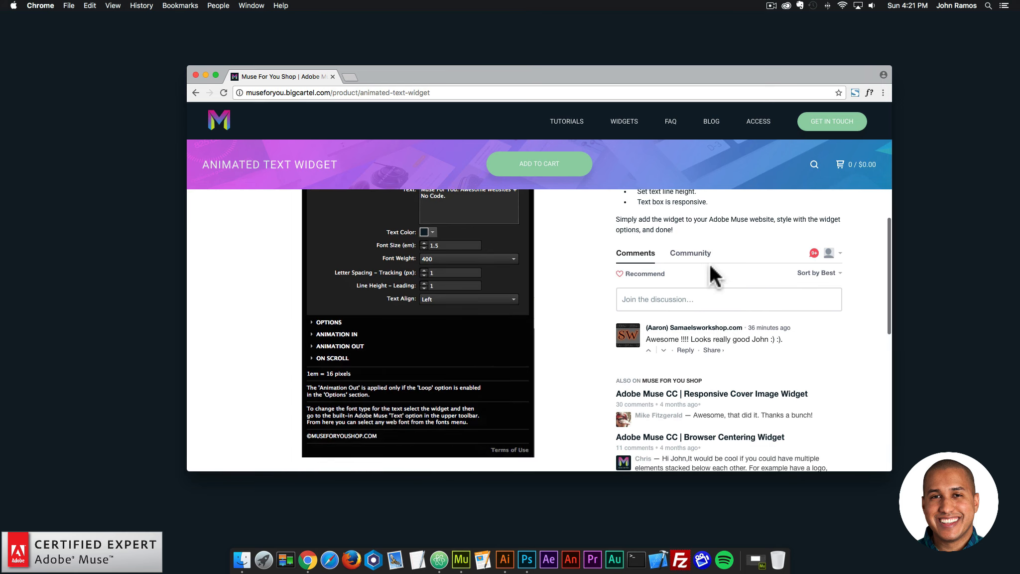
scroll(707, 266, "up", 1)
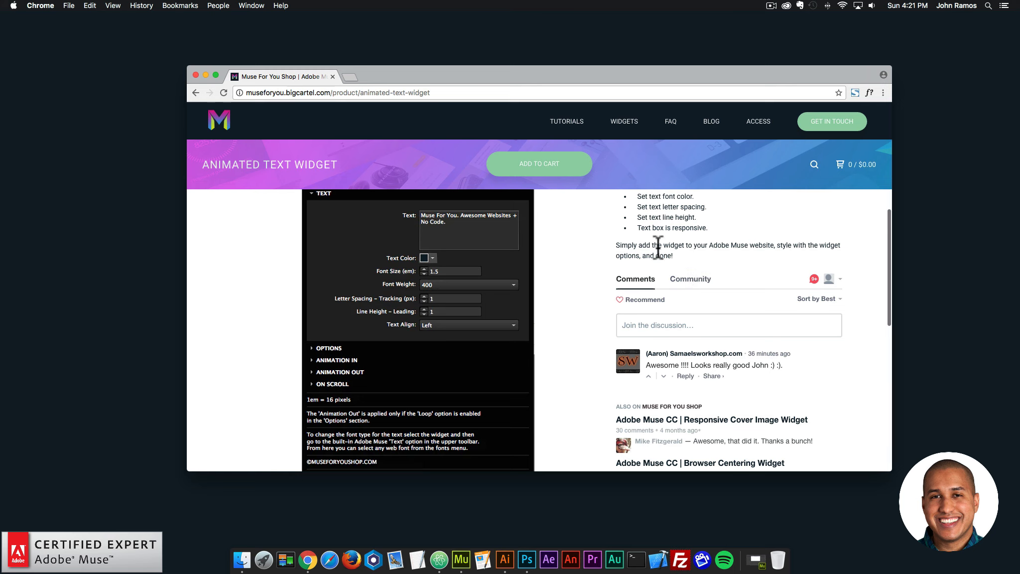
scroll(543, 276, "down", 2)
scroll(541, 283, "down", 10)
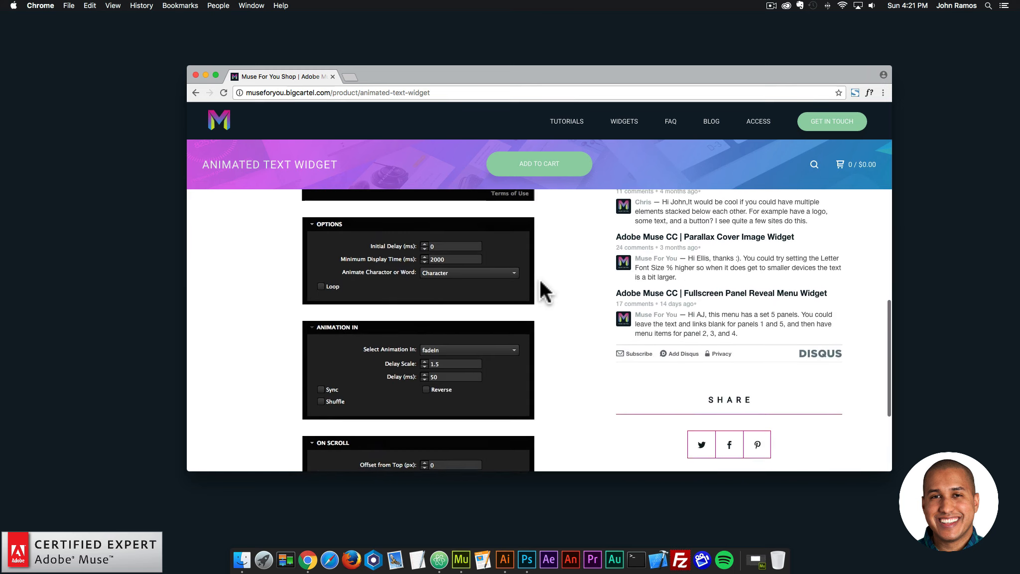
scroll(541, 282, "up", 7)
scroll(540, 282, "up", 15)
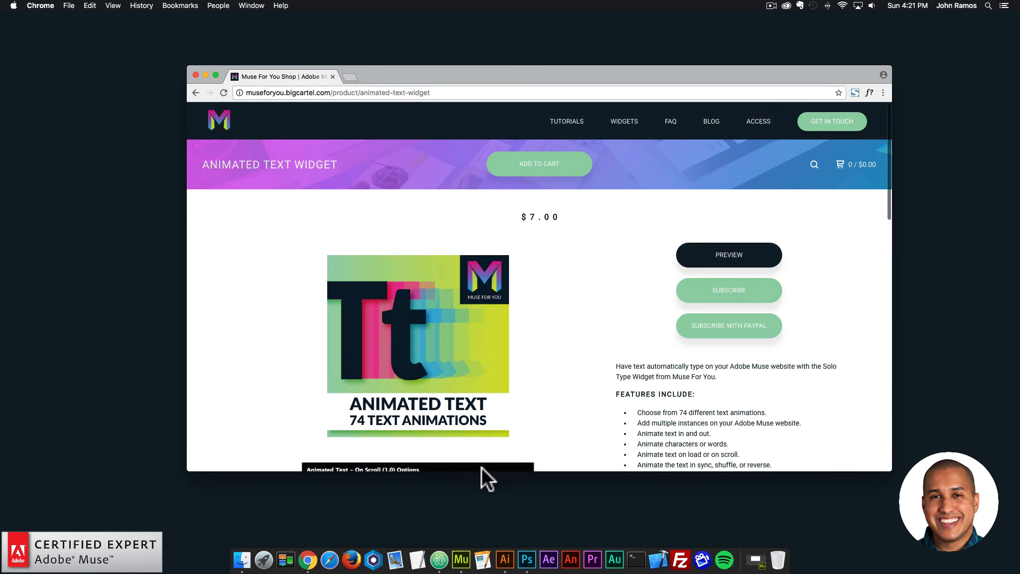
Switch to Adobe Muse, create a new fluid-width site with a maximum page width of 960, and open its Home page for design.
left_click(463, 537)
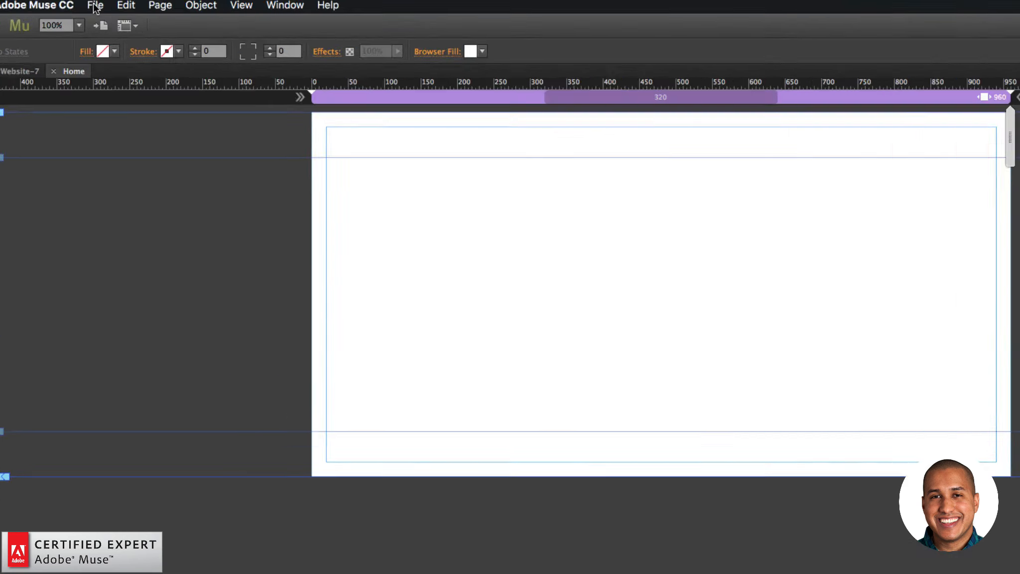
left_click(96, 5)
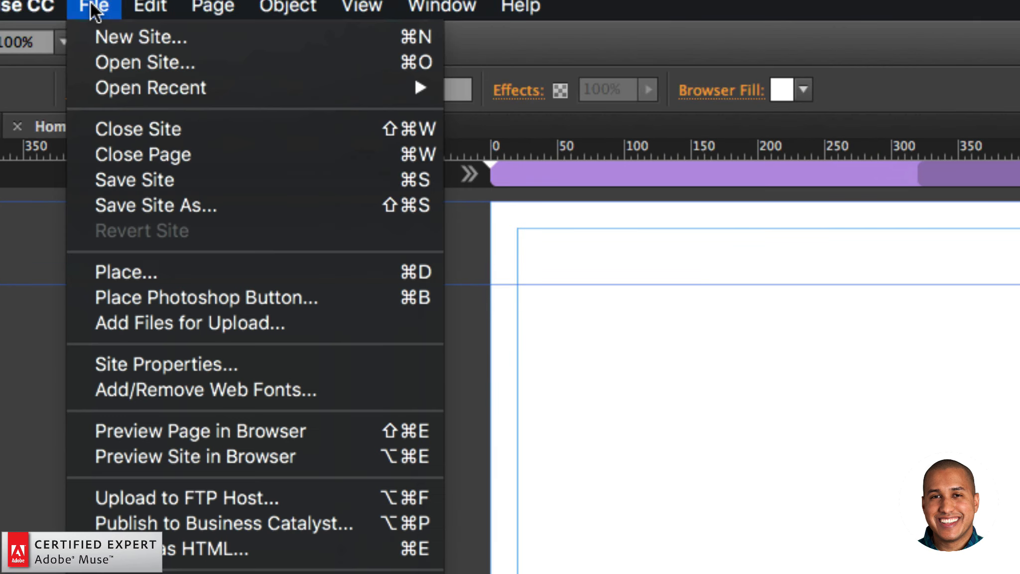
left_click(120, 34)
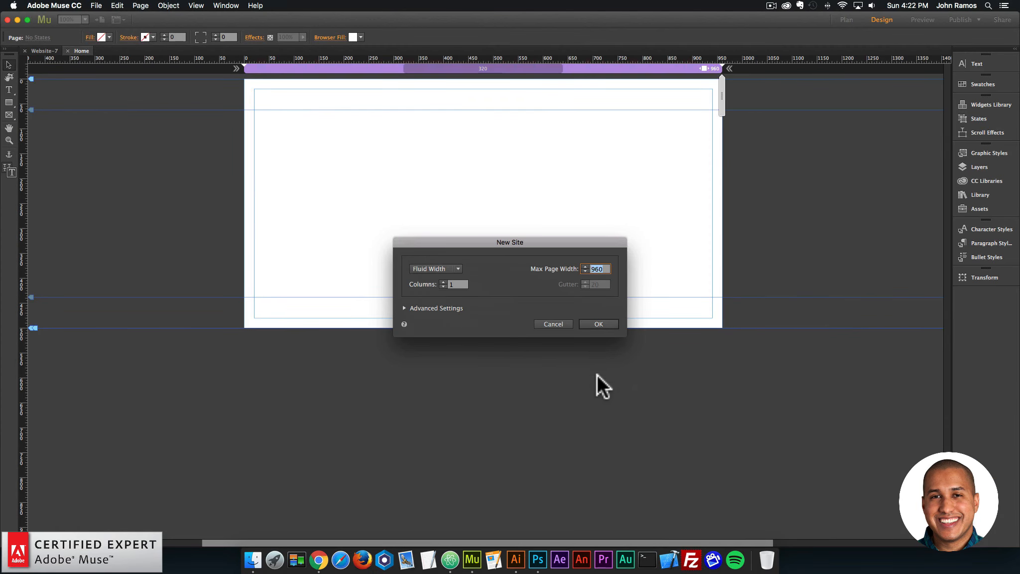
left_click(596, 324)
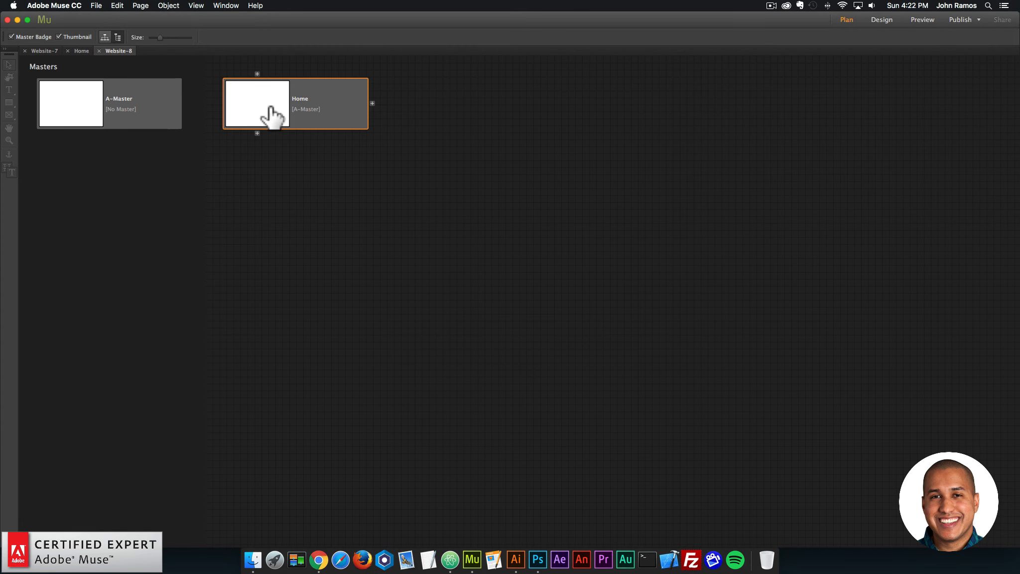
double_click(269, 111)
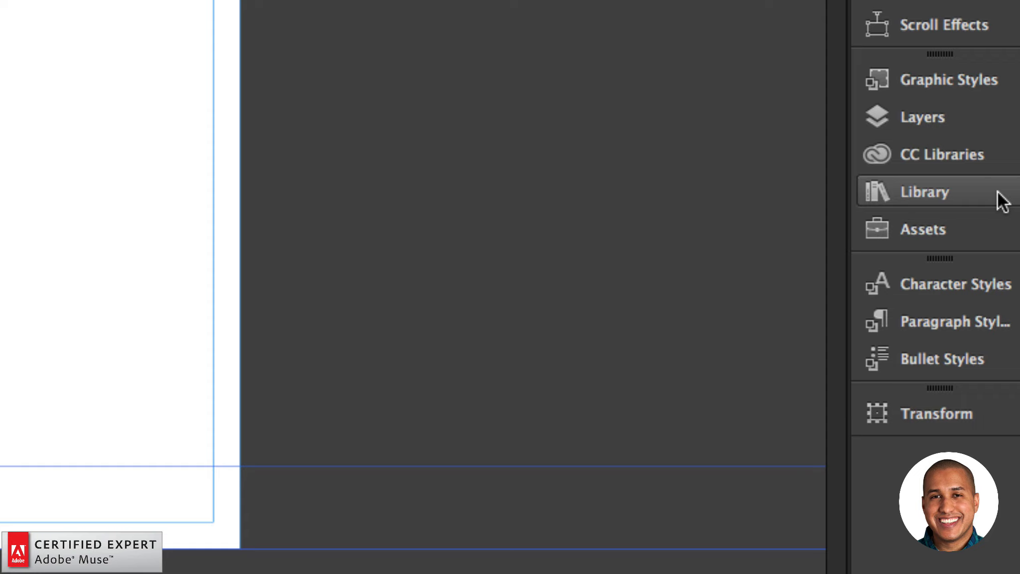
Show the library of installed widgets and search it for "animated text".
left_click(966, 197)
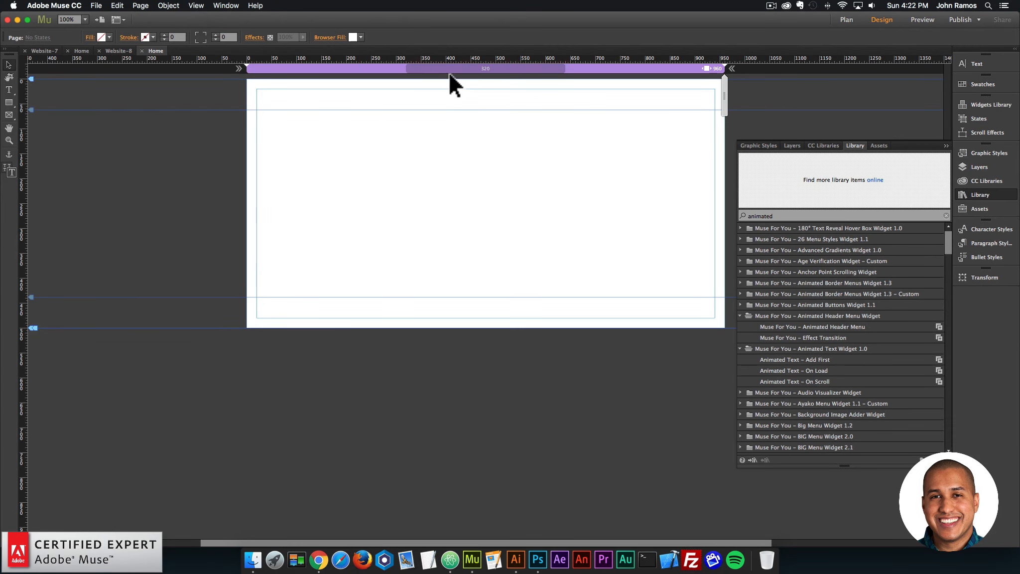
left_click(226, 6)
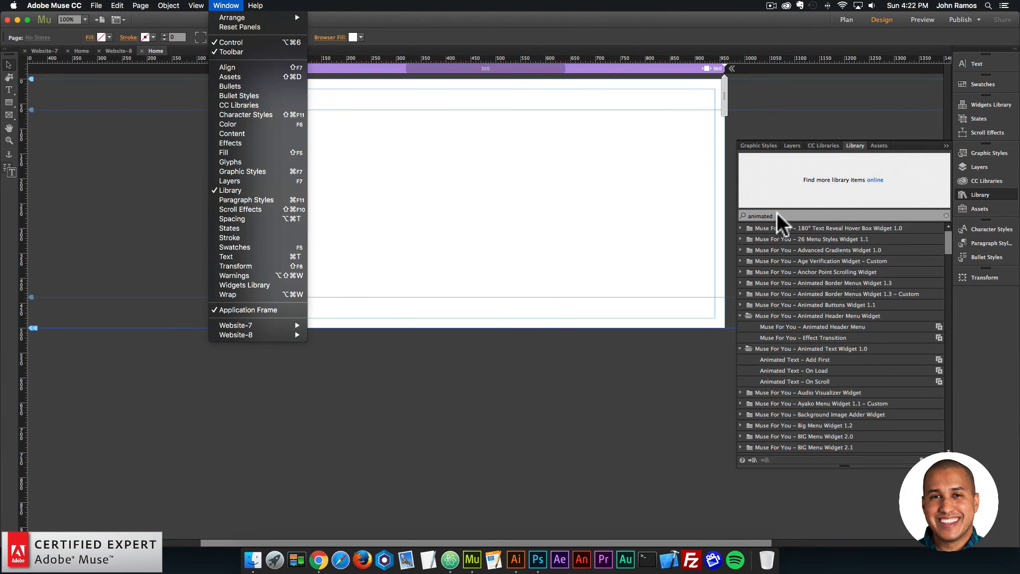
left_click(776, 213)
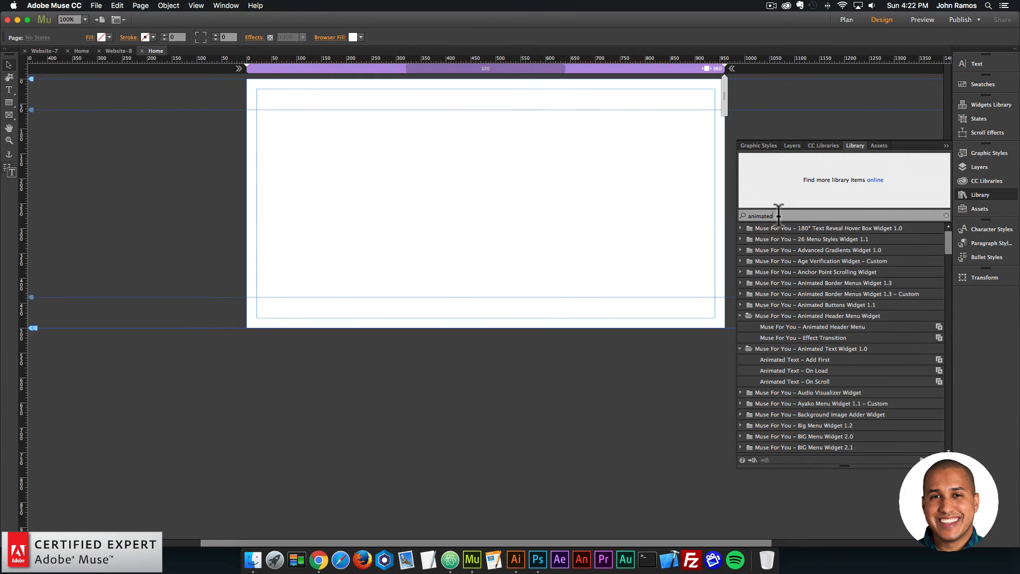
left_click_drag(777, 215, 694, 210)
type("animated t")
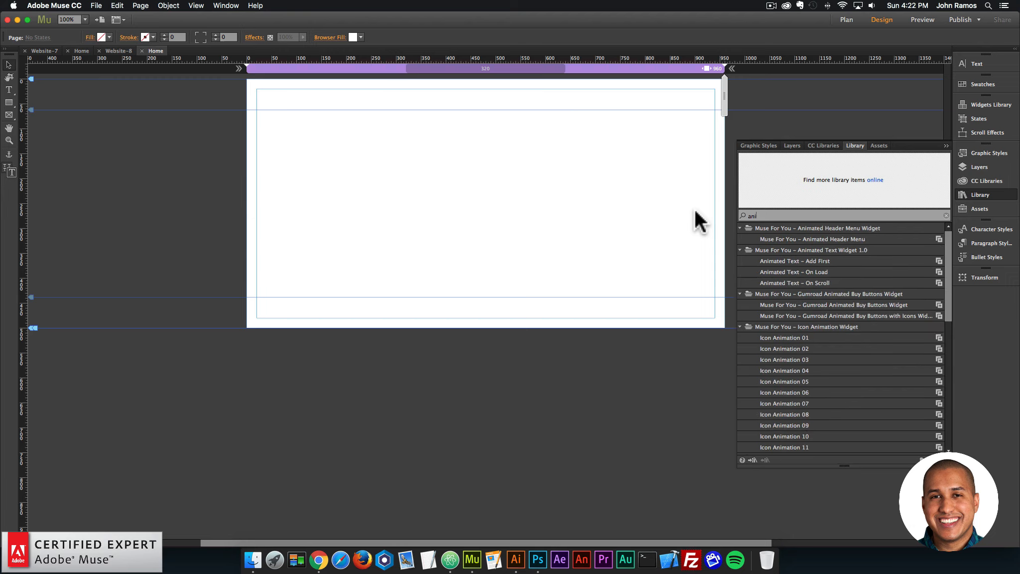
type("ext")
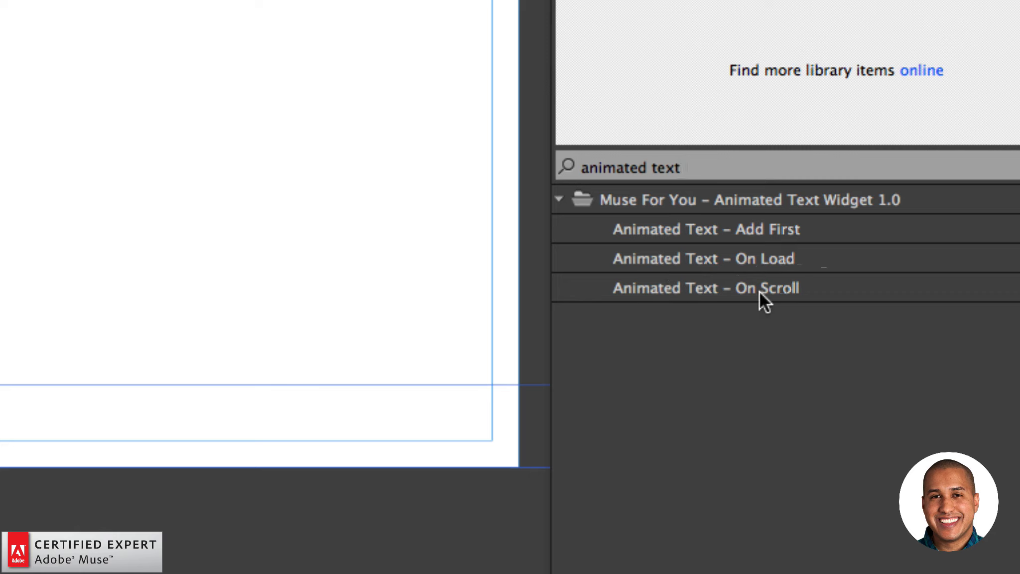
Place the Animated Text – Add First widget just outside the page's left edge, at about X -50, Y 62.
left_click(753, 228)
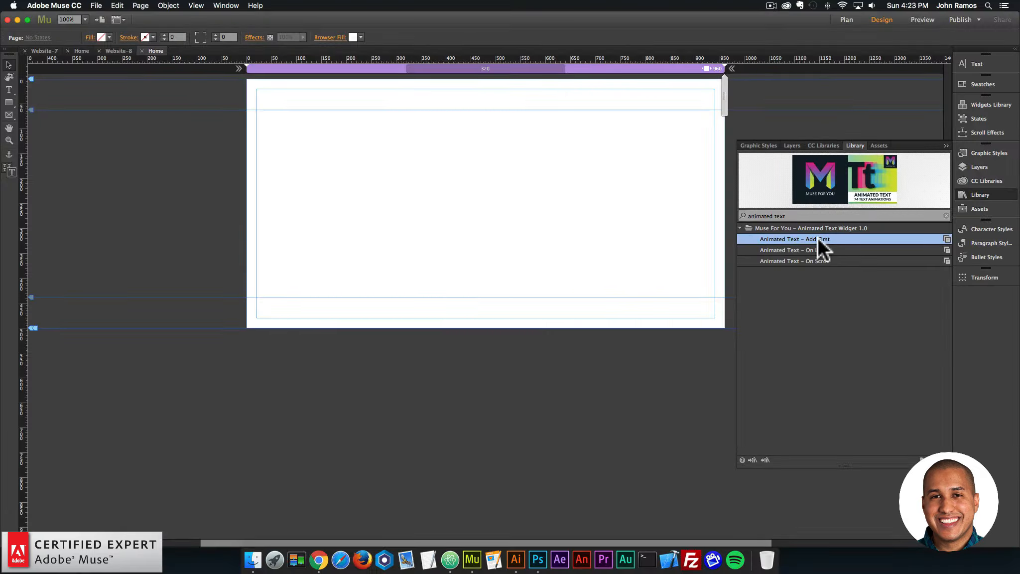
left_click_drag(758, 229, 237, 133)
left_click(229, 125)
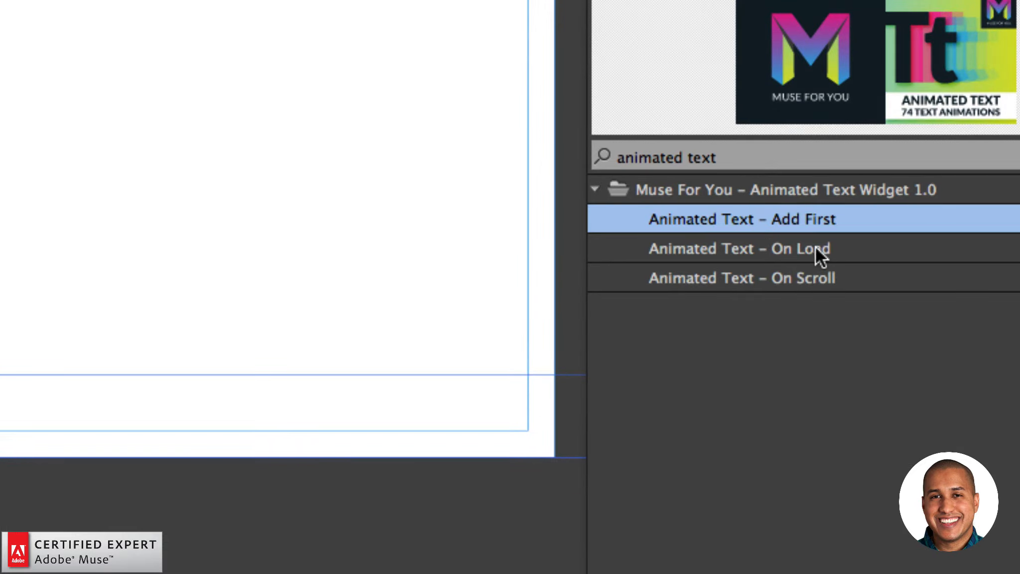
Place the Animated Text – On Load widget in the middle of the page, at about X 296, Y 150.
left_click(801, 250)
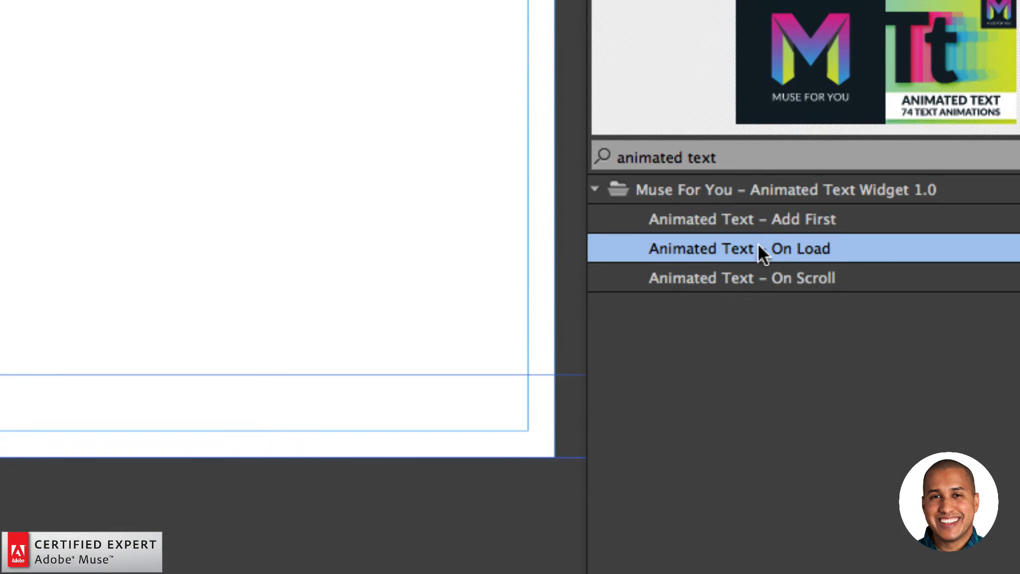
left_click(697, 277)
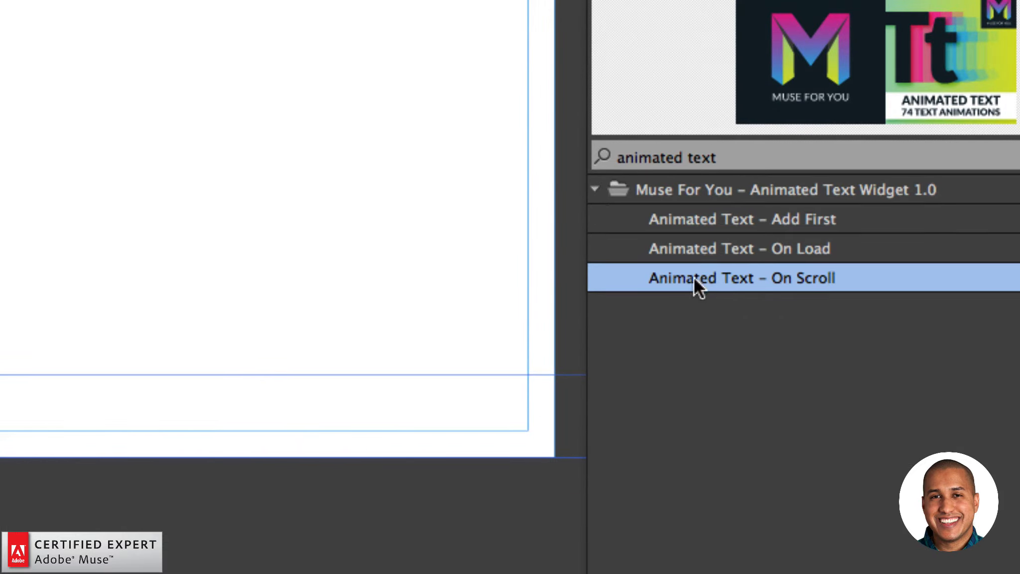
left_click(807, 250)
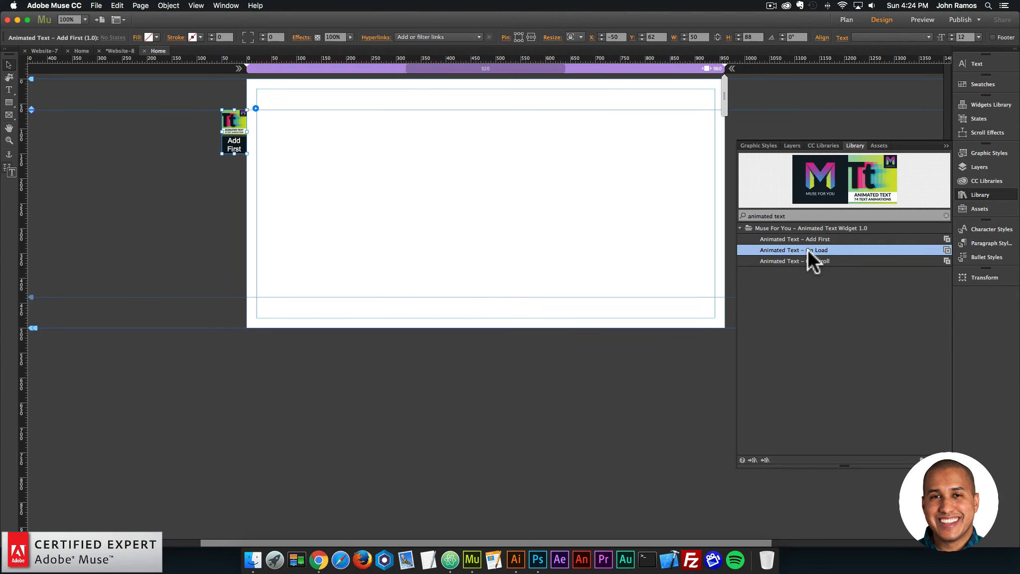
left_click_drag(807, 249, 393, 150)
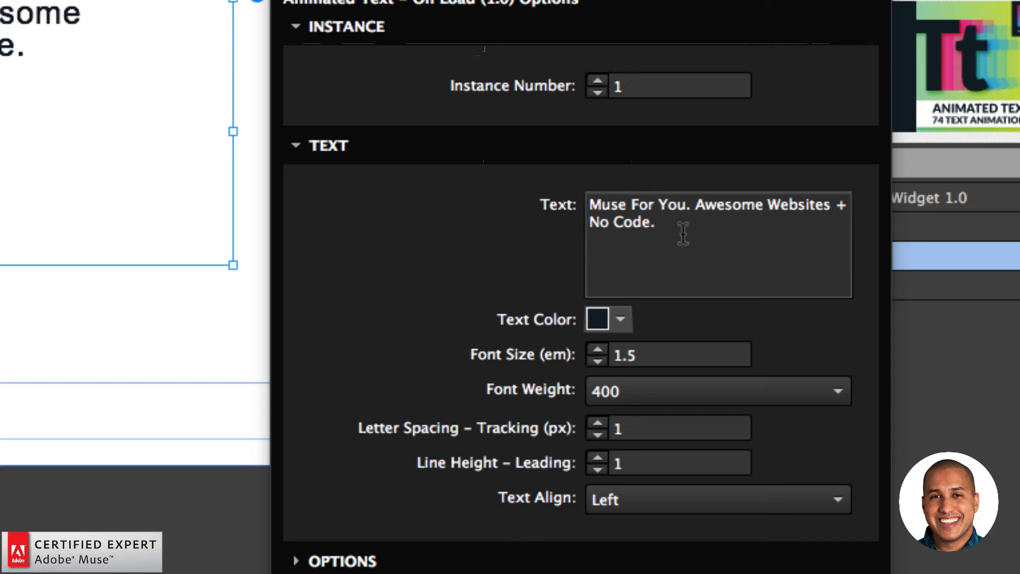
Set the On Load widget's font weight to none.
left_click(662, 221)
key("super+a")
left_click(660, 220)
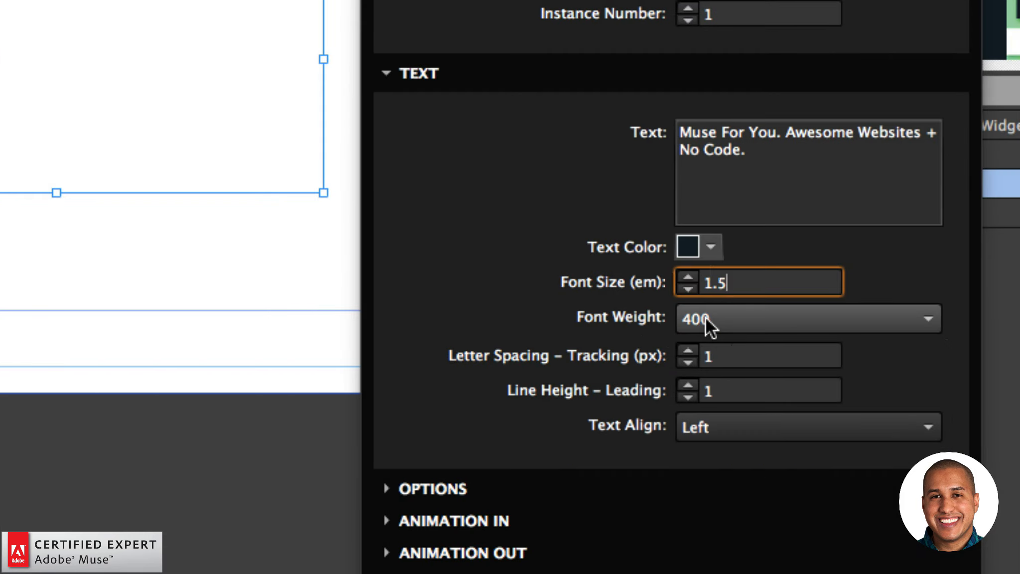
left_click(707, 319)
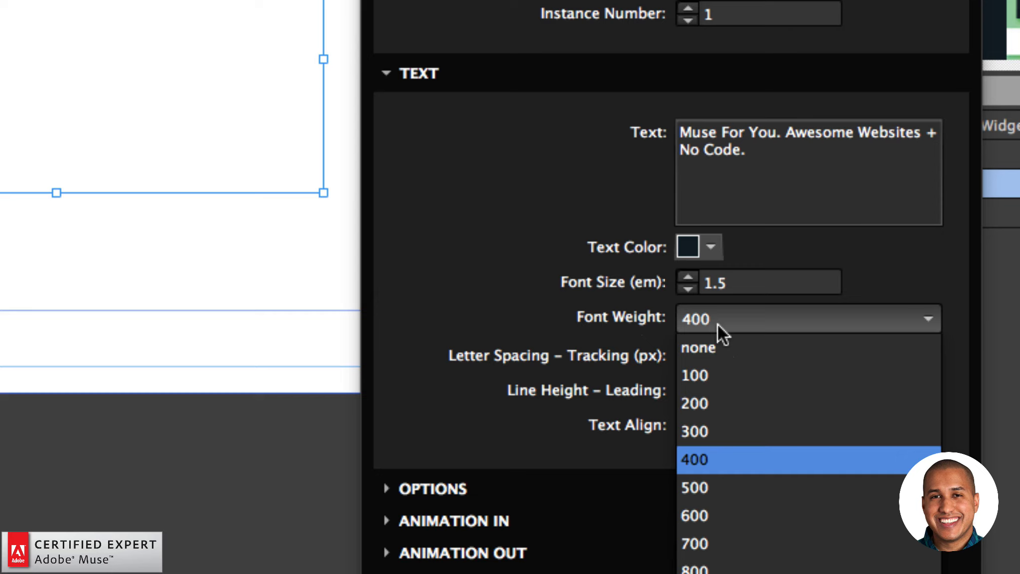
left_click(700, 335)
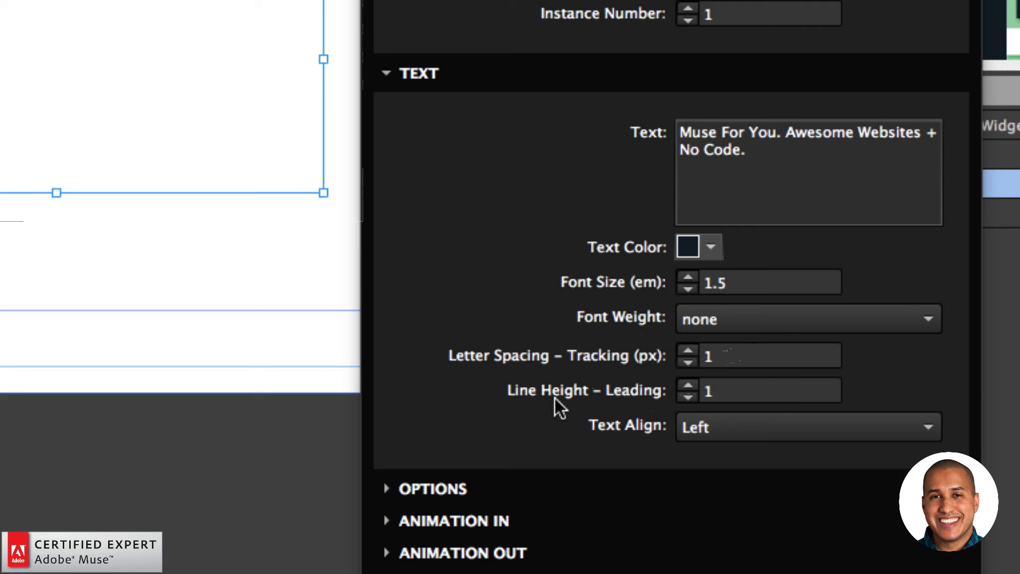
Try a line height of 2 for the On Load widget's text and restore it to 1.
left_click(619, 400)
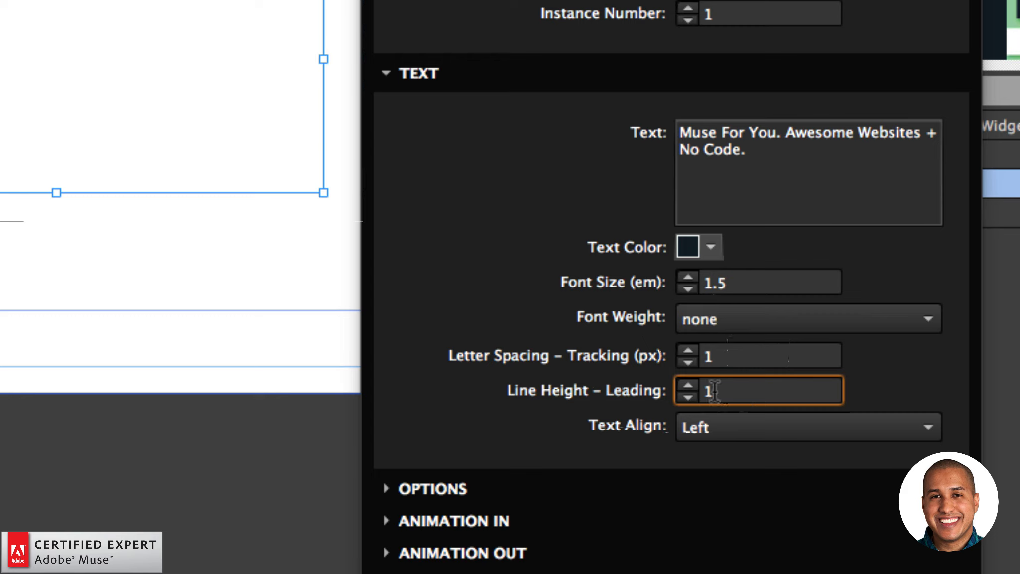
type("2")
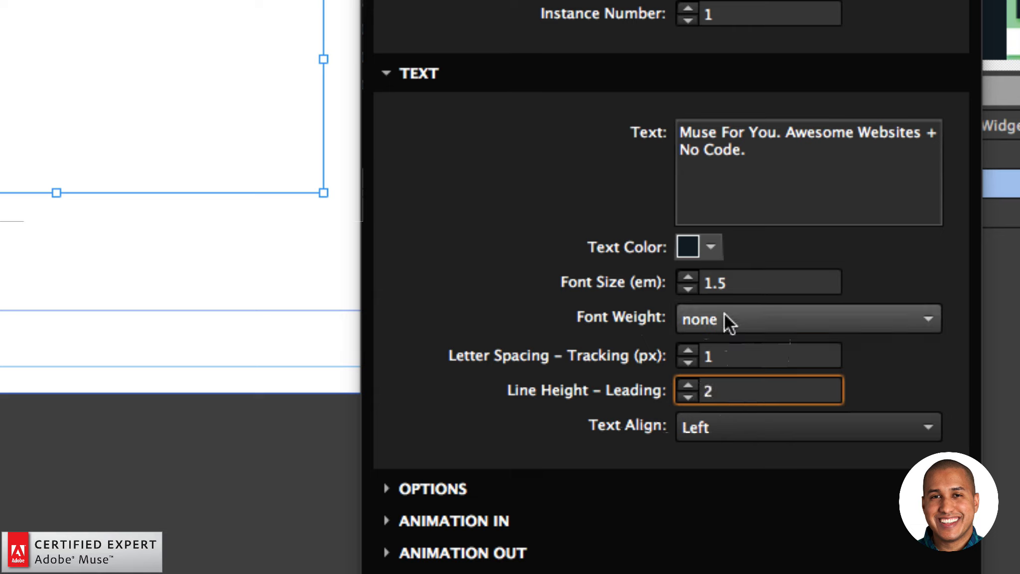
double_click(712, 391)
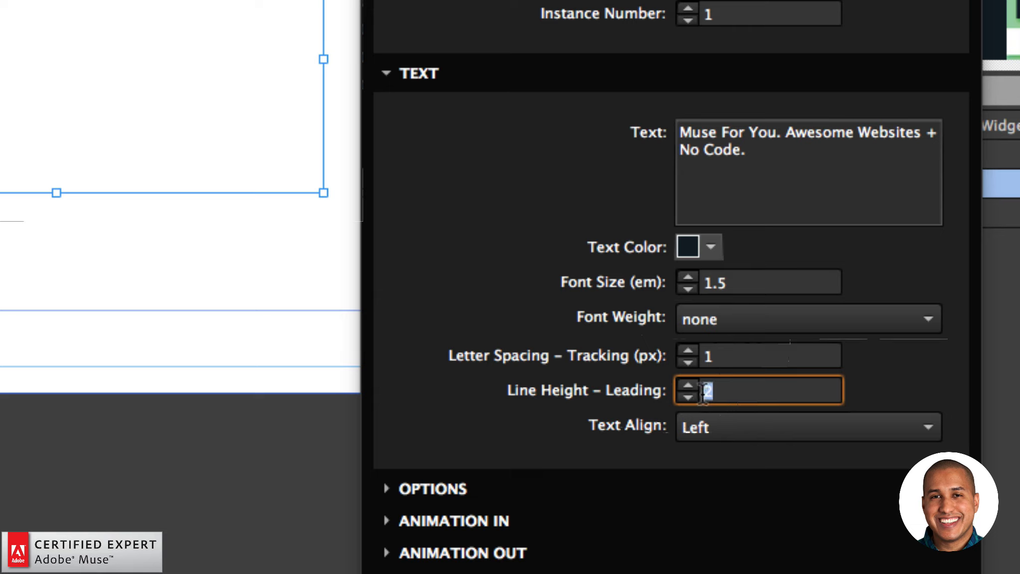
type("1")
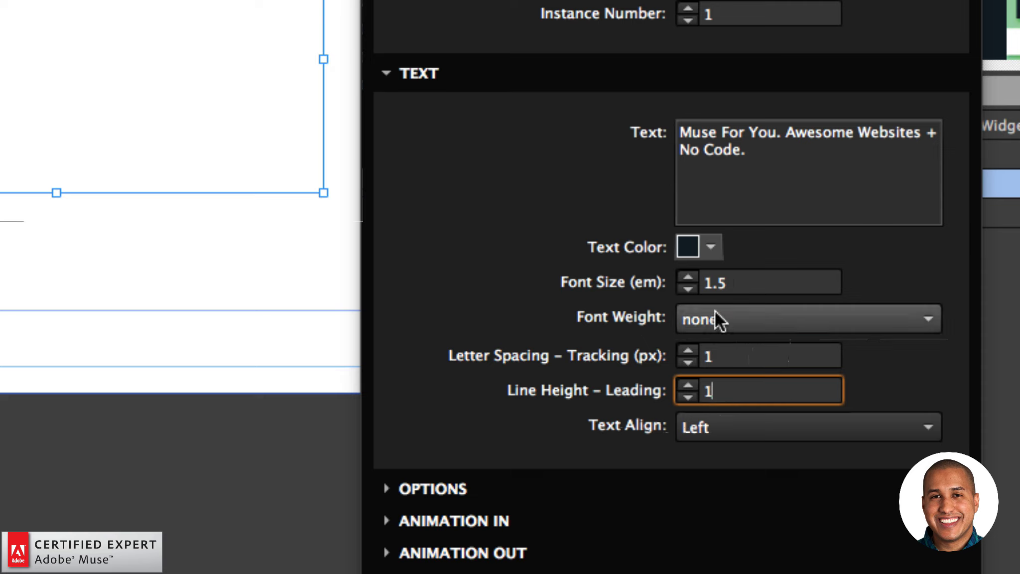
left_click(731, 411)
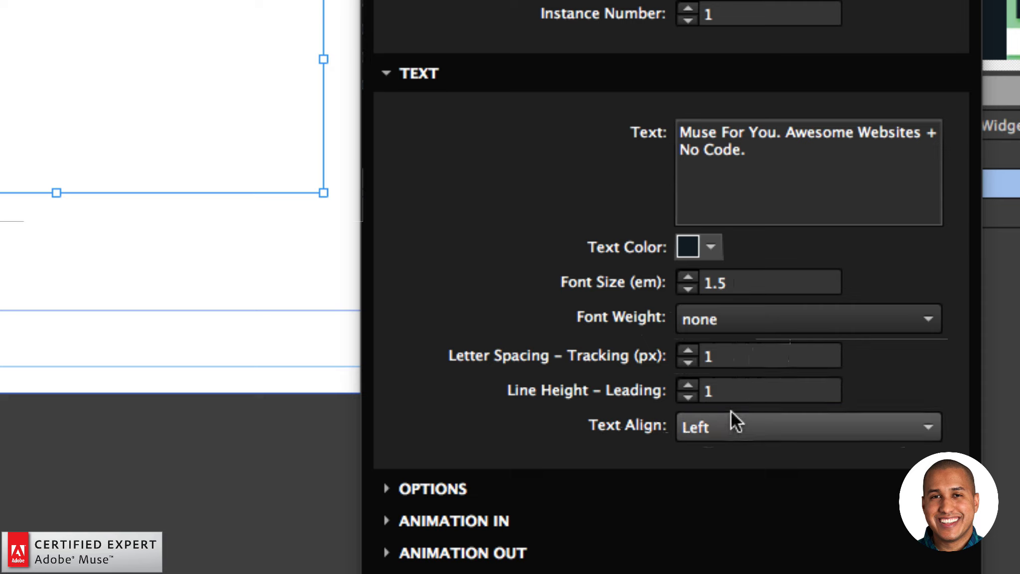
left_click(722, 430)
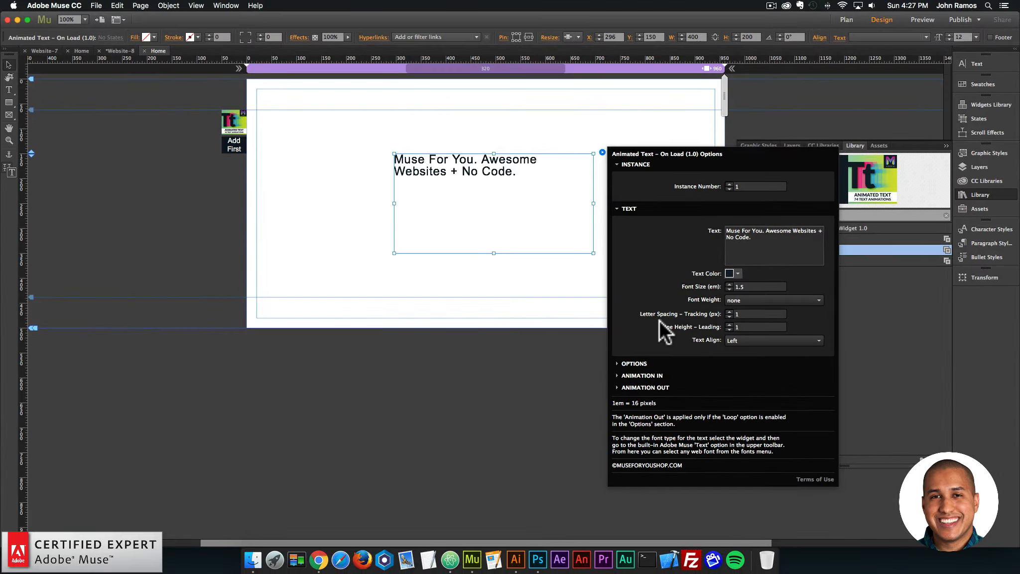
Collapse the text settings, expand the On Load widget's general options, and open the initial delay for editing.
left_click(413, 74)
left_click(637, 225)
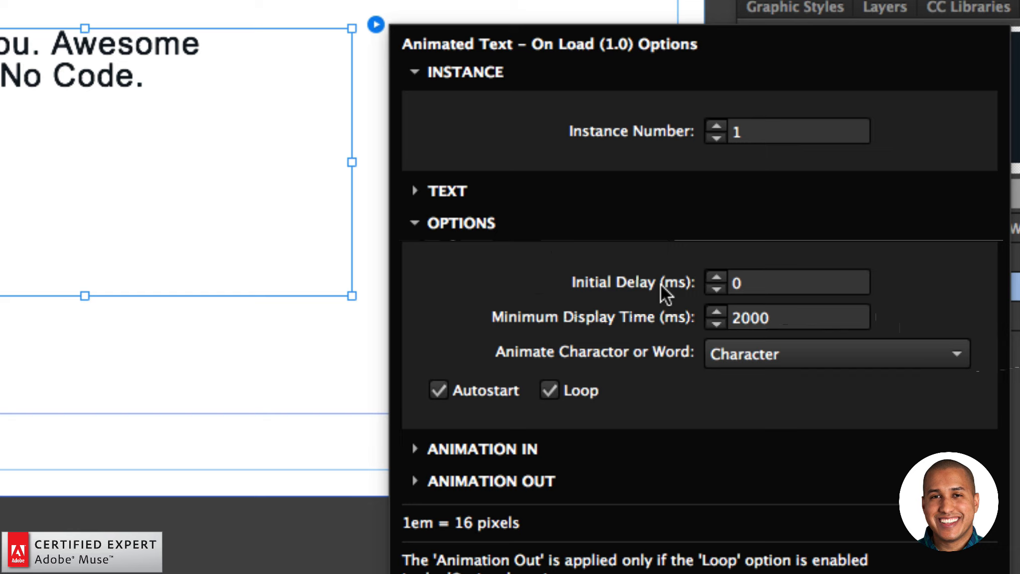
left_click(732, 279)
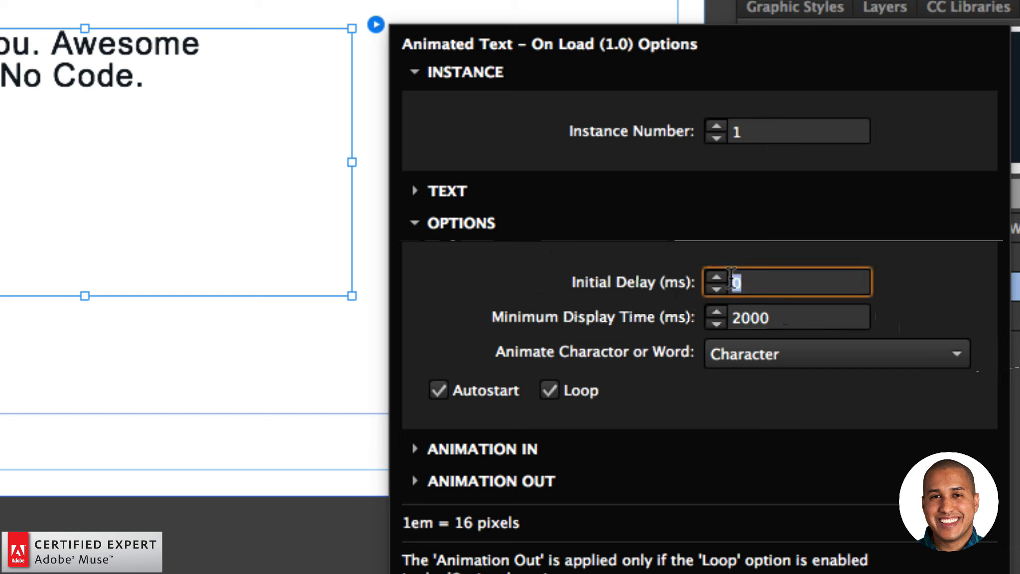
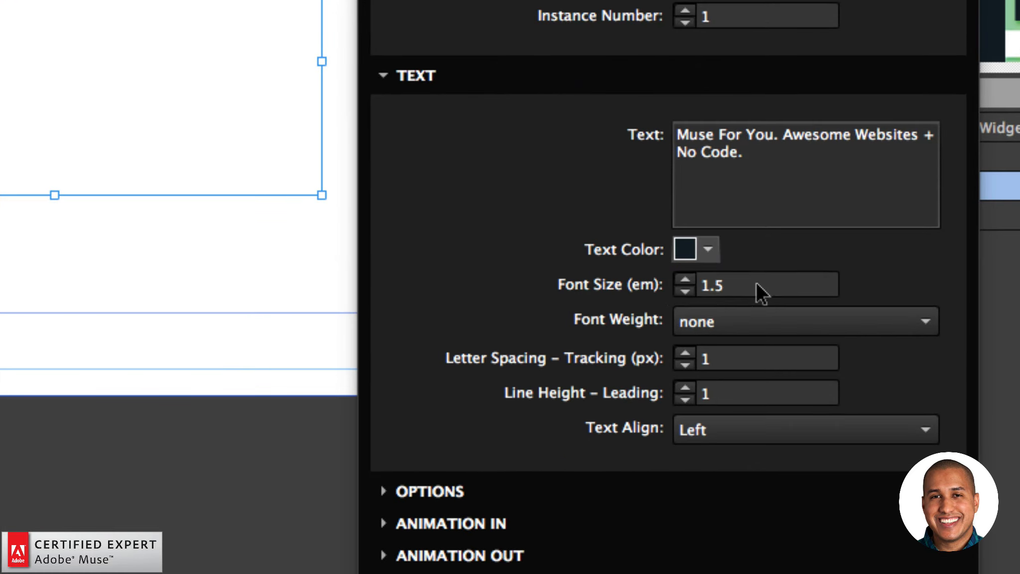
Set the On Load widget's font size to 3 em and close its options.
left_click(756, 287)
left_click_drag(752, 287, 722, 287)
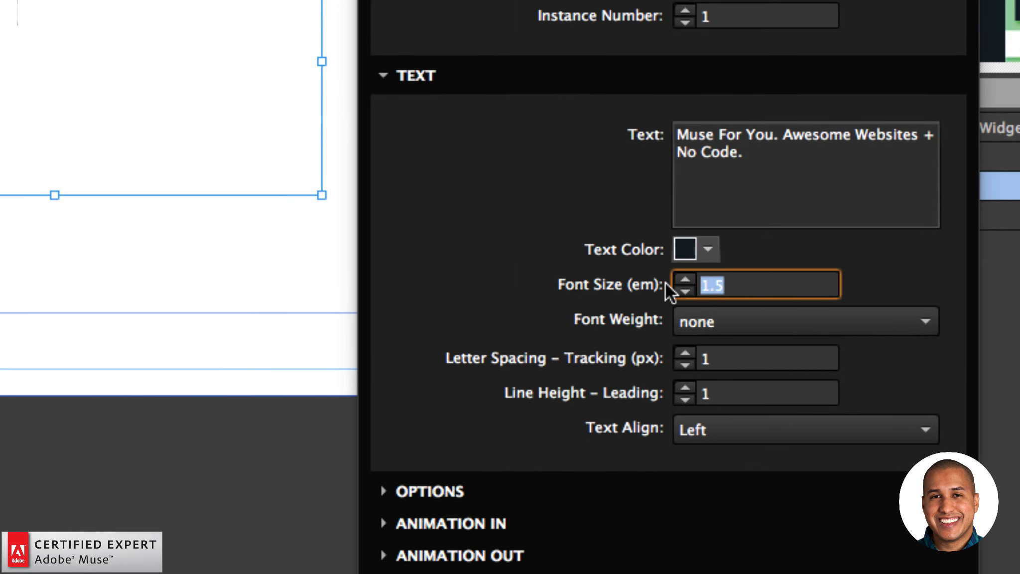
type("3")
key("Return")
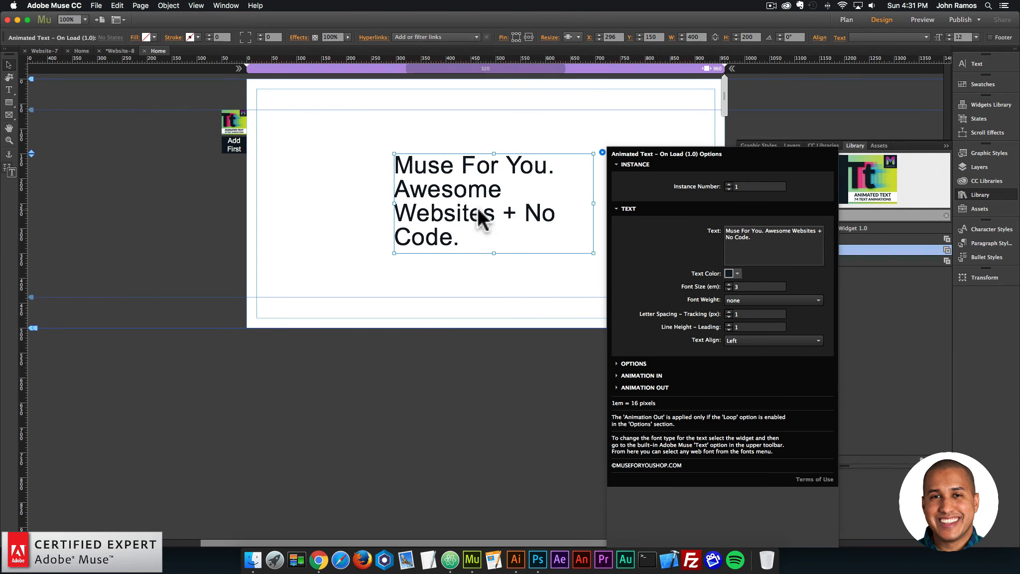
left_click(462, 202)
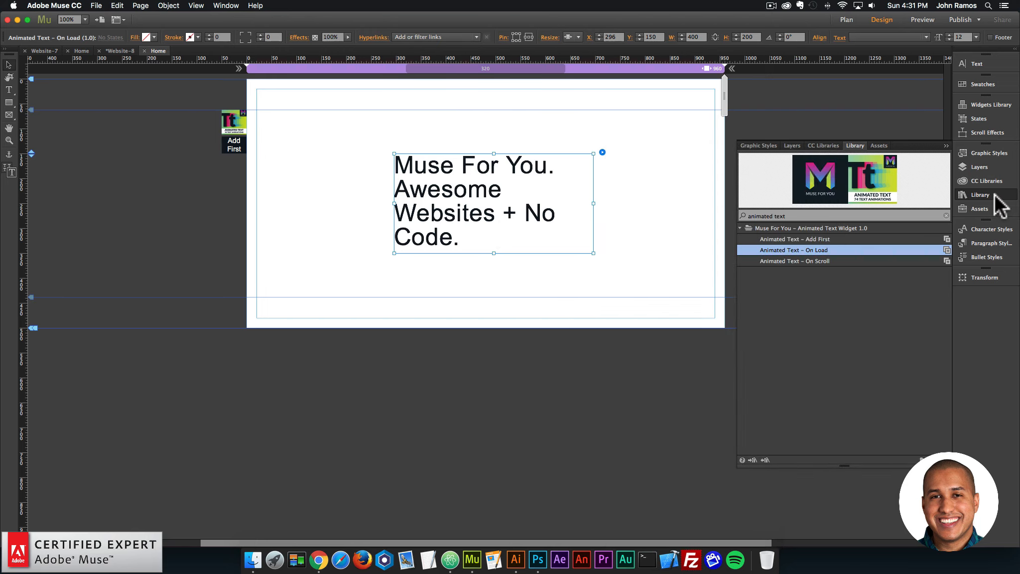
Collapse the widget library and apply the Roboto Light web font to the On Load widget's text.
left_click(998, 196)
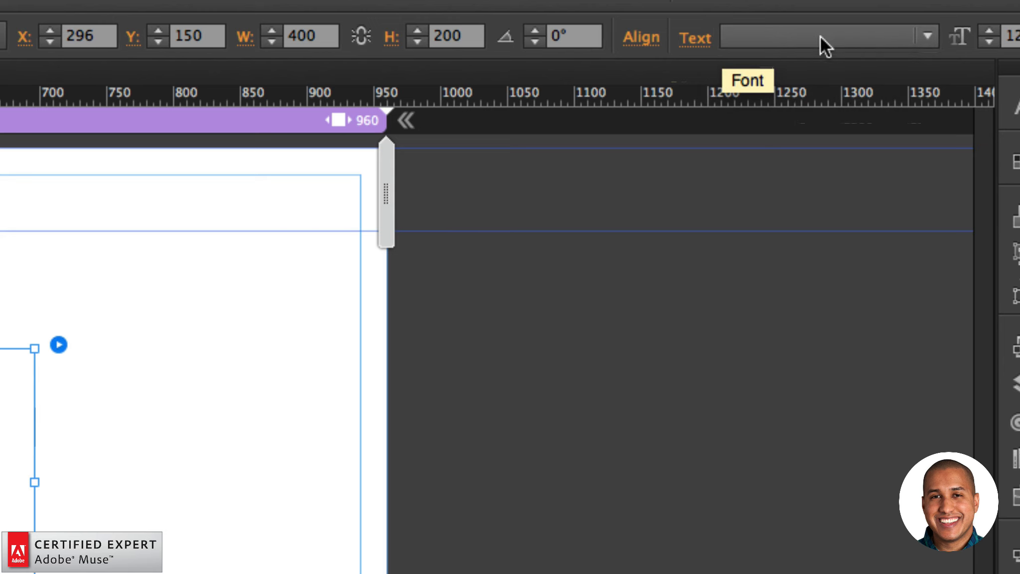
left_click(927, 36)
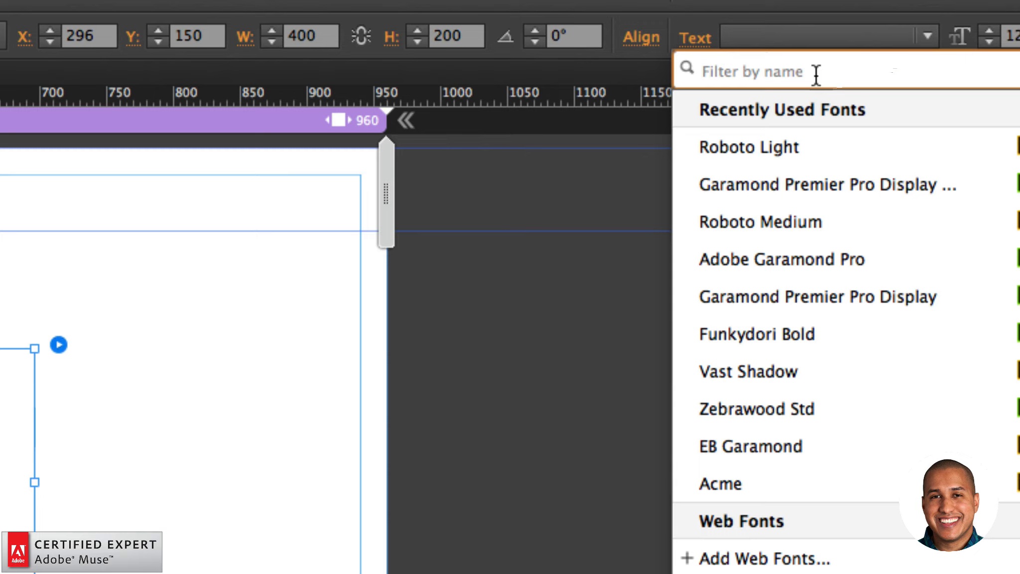
type("roboto")
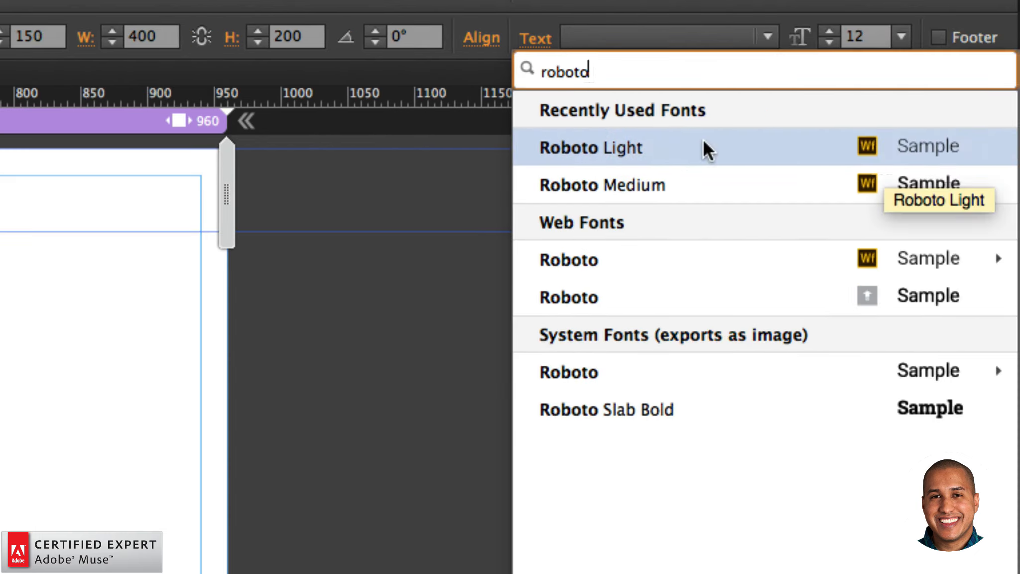
left_click(630, 138)
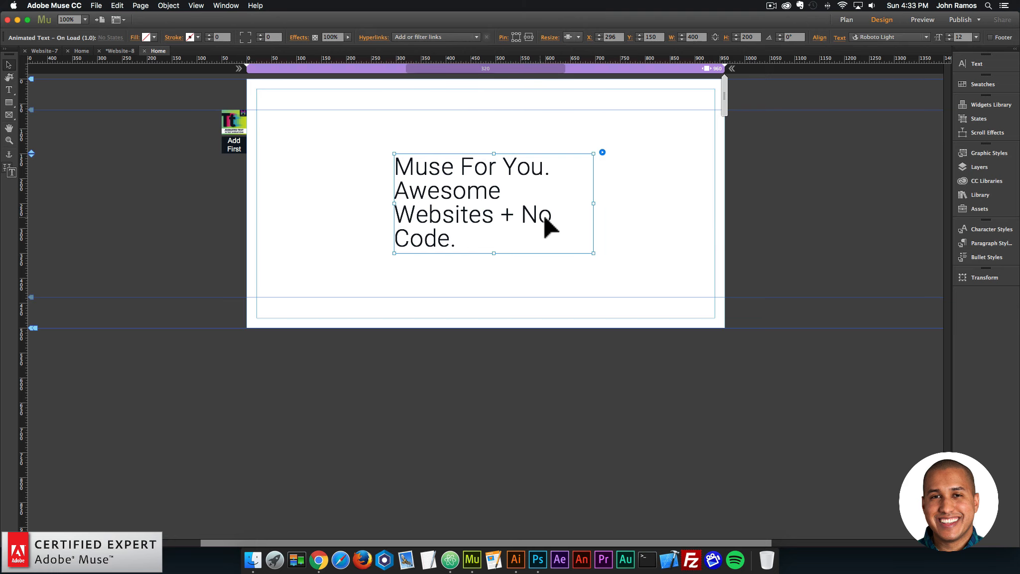
Try a Garamond Premier Pro Display font on the widget's text and restore Roboto Light.
left_click(887, 37)
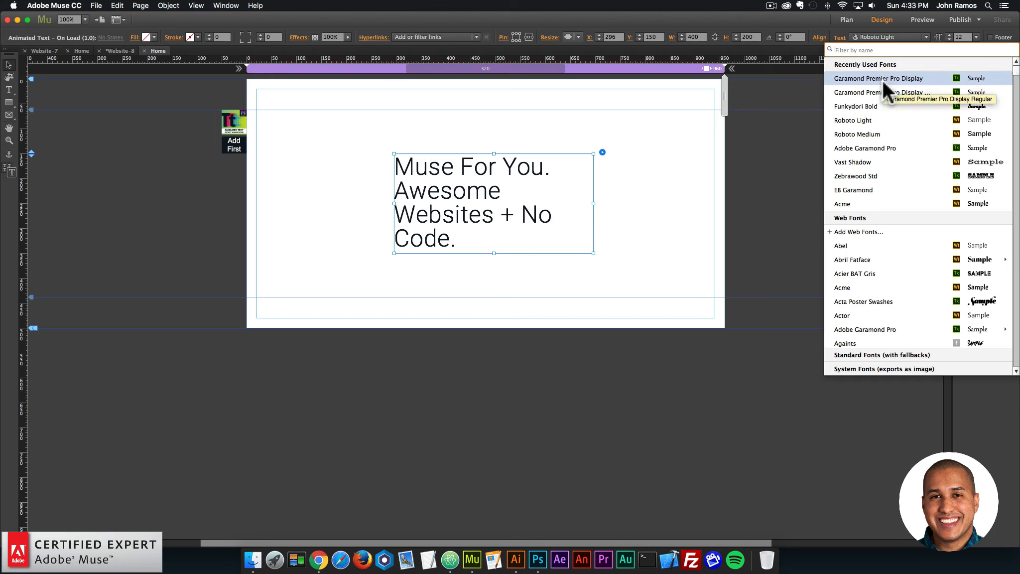
left_click(879, 91)
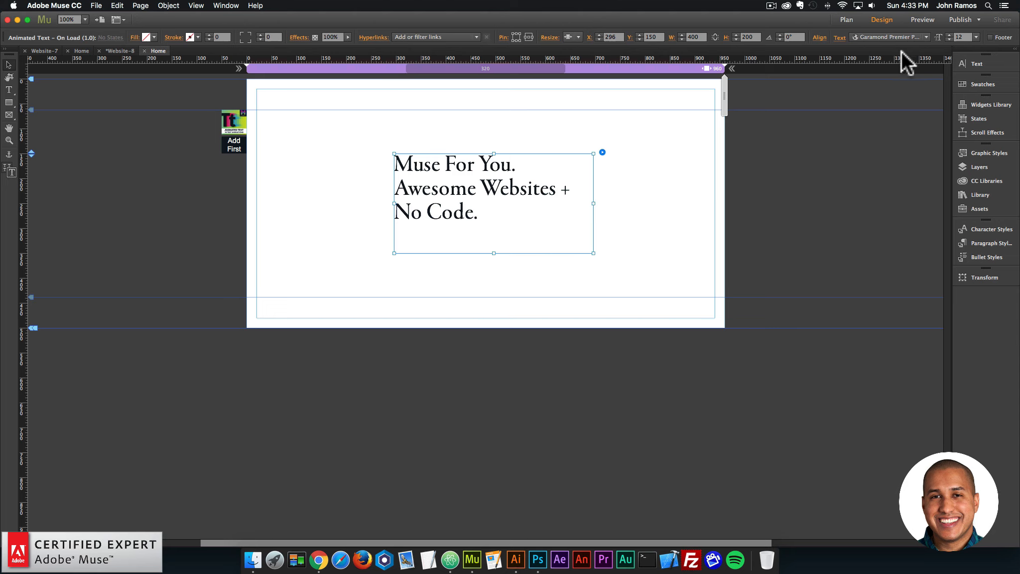
left_click(874, 37)
type("roboto")
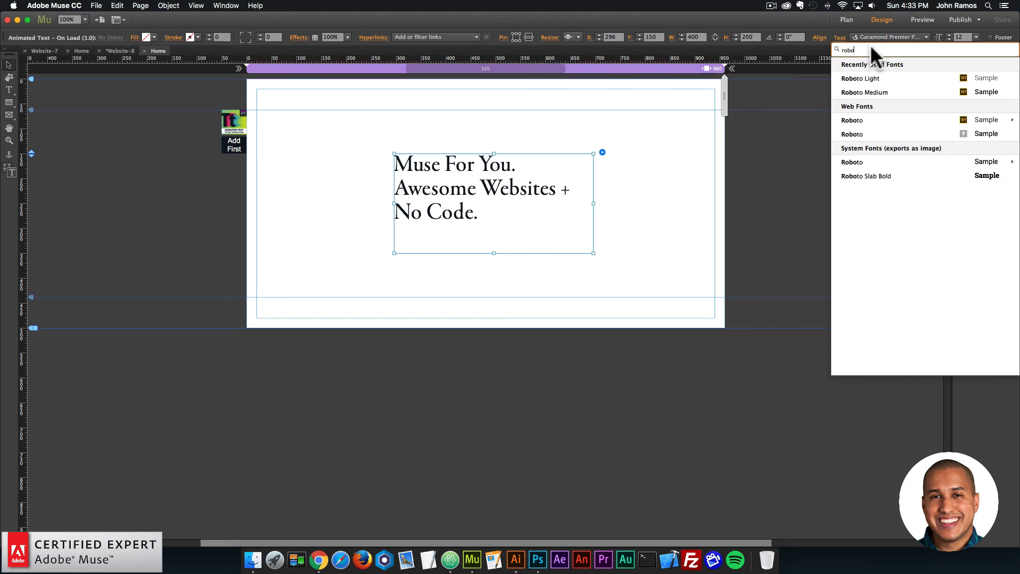
left_click(869, 79)
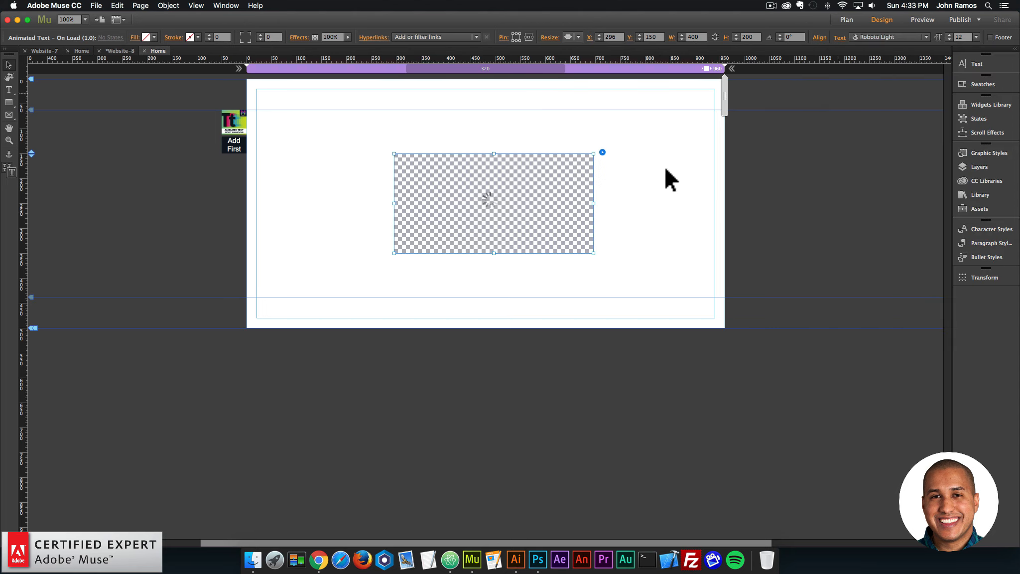
Widen the On Load widget to about 577 px and move it to about X 198, Y 150.
left_click(630, 189)
left_click(539, 189)
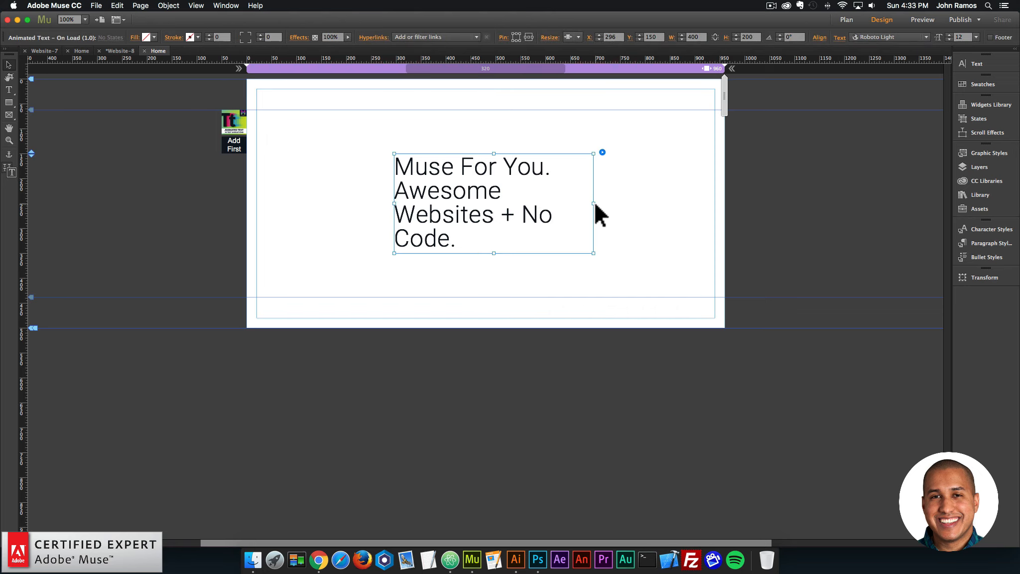
left_click_drag(593, 204, 682, 205)
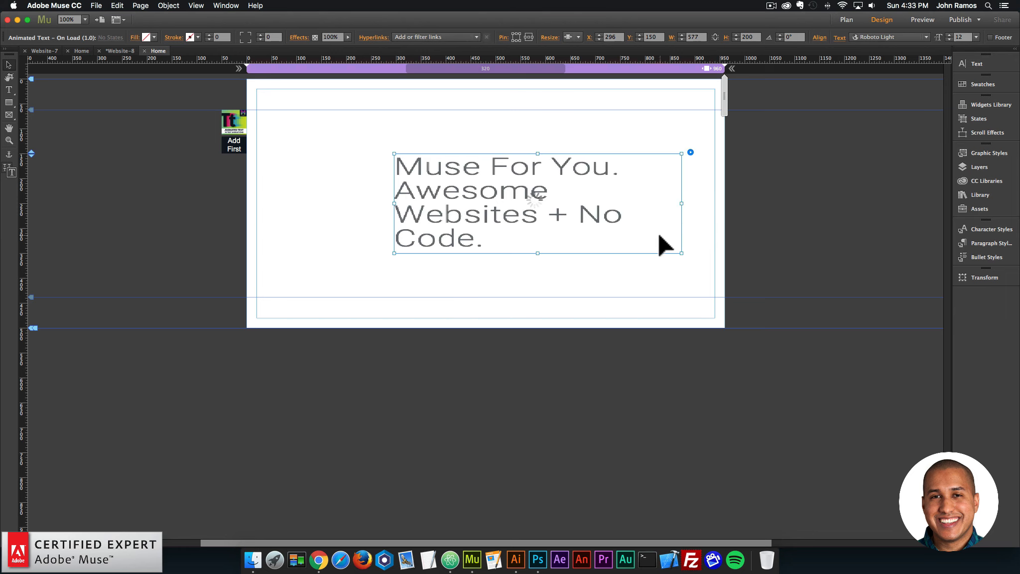
left_click_drag(596, 223, 585, 184)
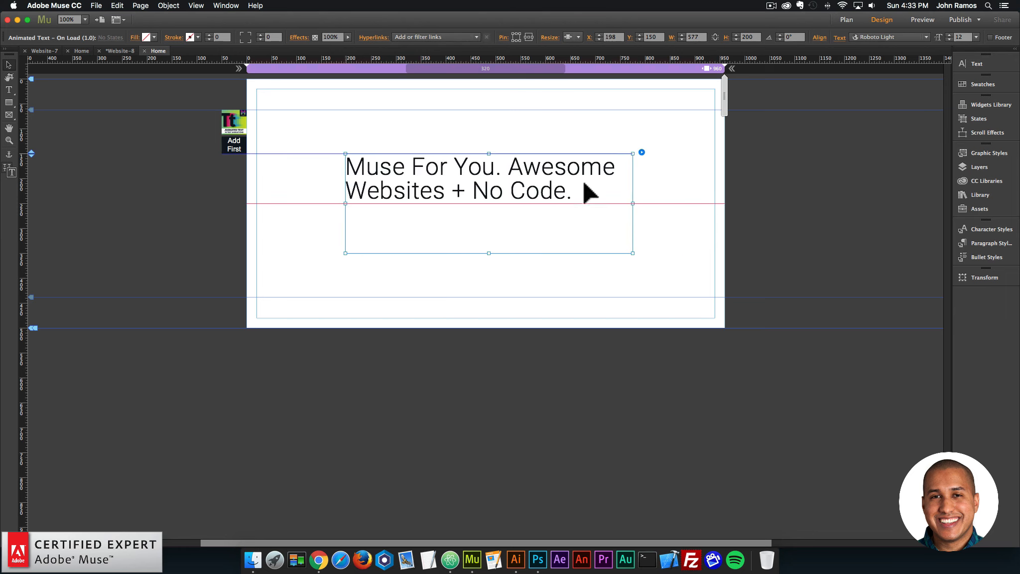
Center-align the On Load widget's text and move the widget up the page to about X 192, Y 62.
left_click(641, 152)
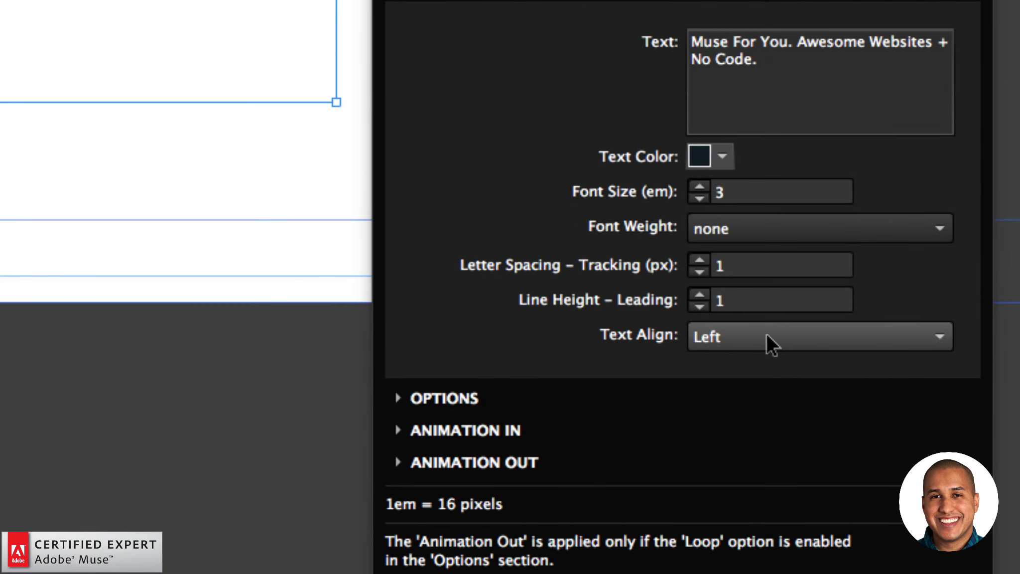
left_click(749, 337)
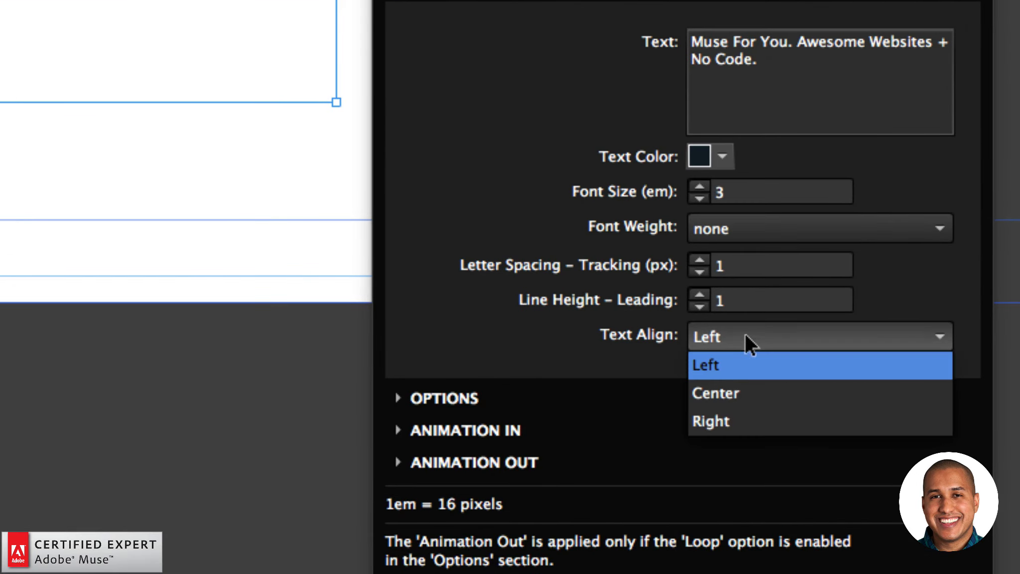
left_click(734, 393)
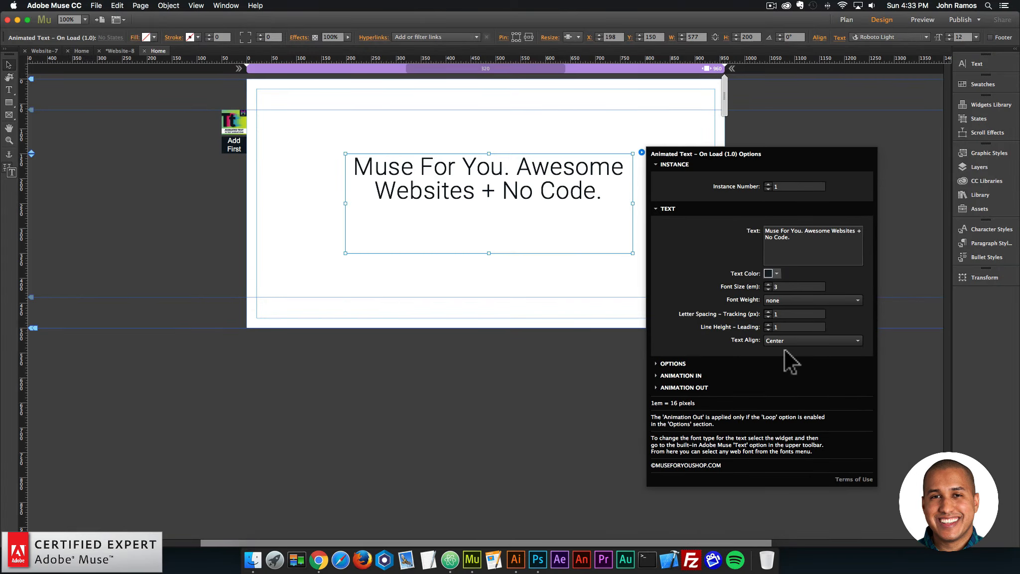
left_click_drag(525, 217, 510, 175)
Preview the page in the browser to check the text animation and return to Adobe Muse.
left_click(605, 311)
left_click(96, 5)
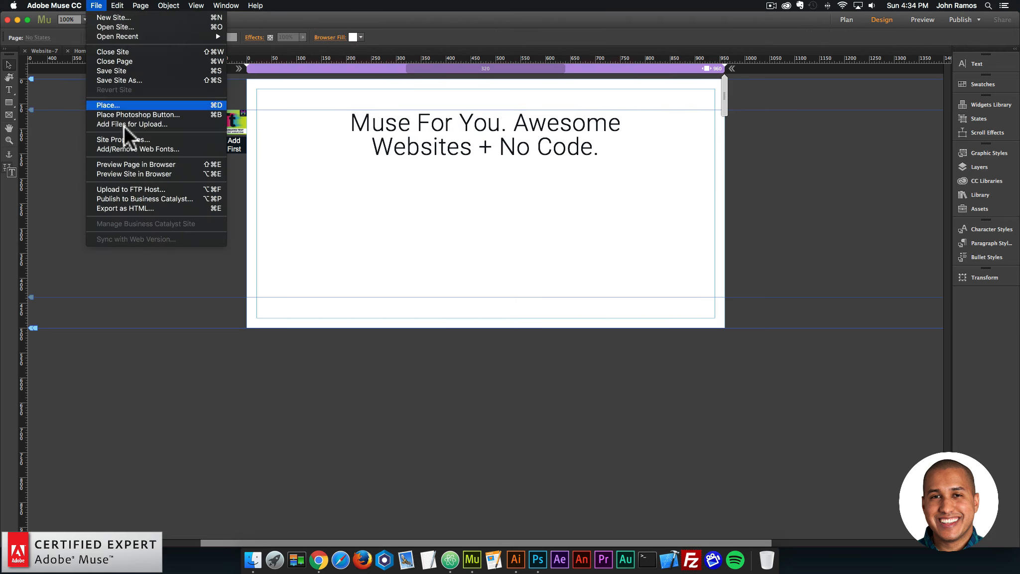
left_click(134, 164)
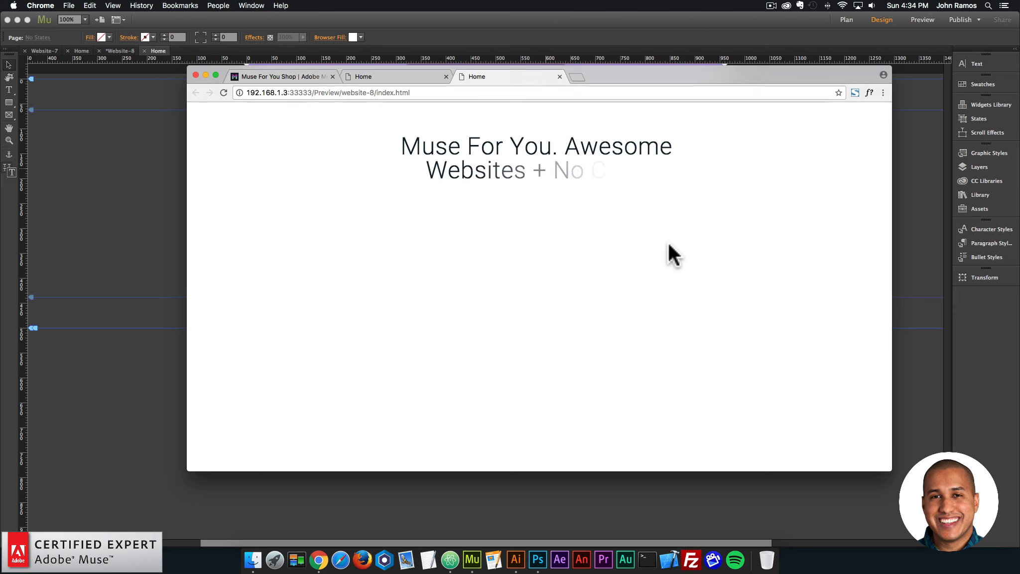
left_click(156, 181)
Expand the On Load widget's Animation In settings and browse the available animations without changing the selection.
left_click(560, 171)
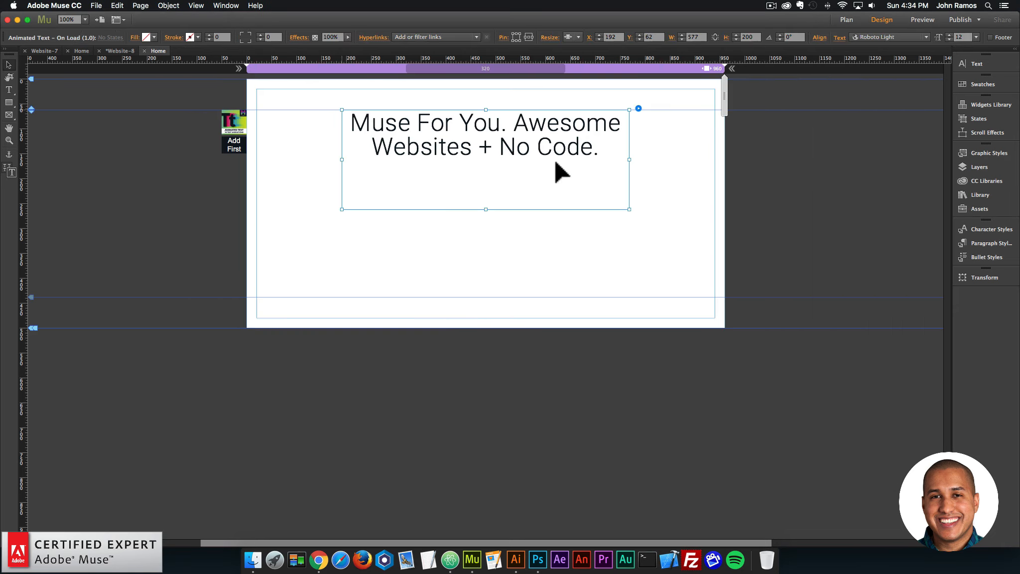
left_click(638, 108)
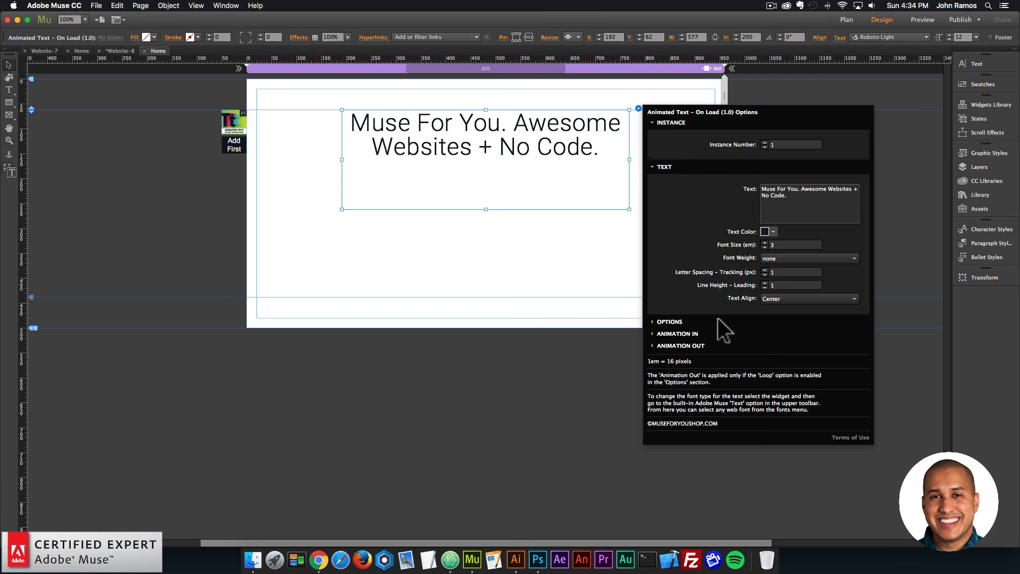
left_click(692, 333)
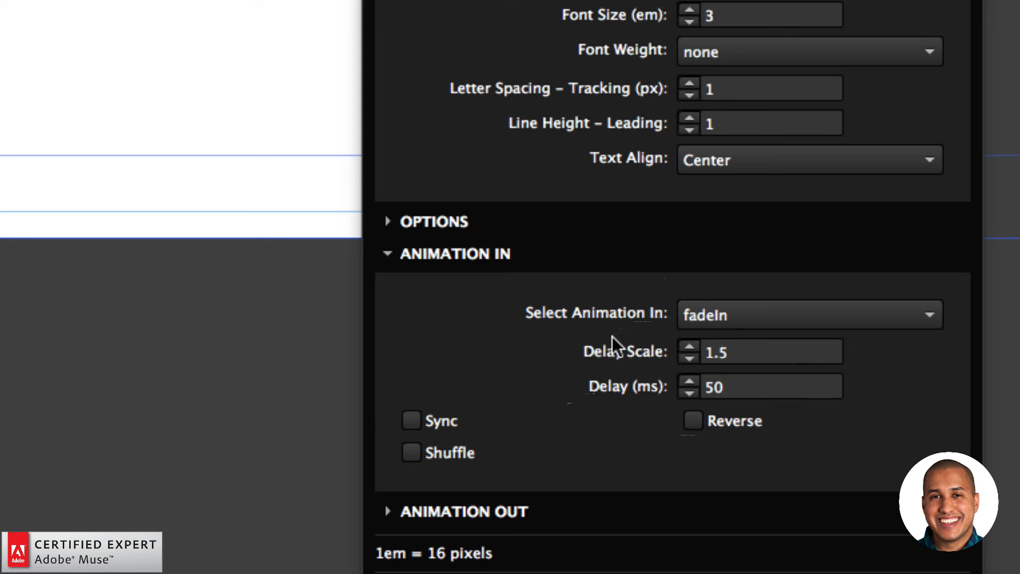
left_click(728, 315)
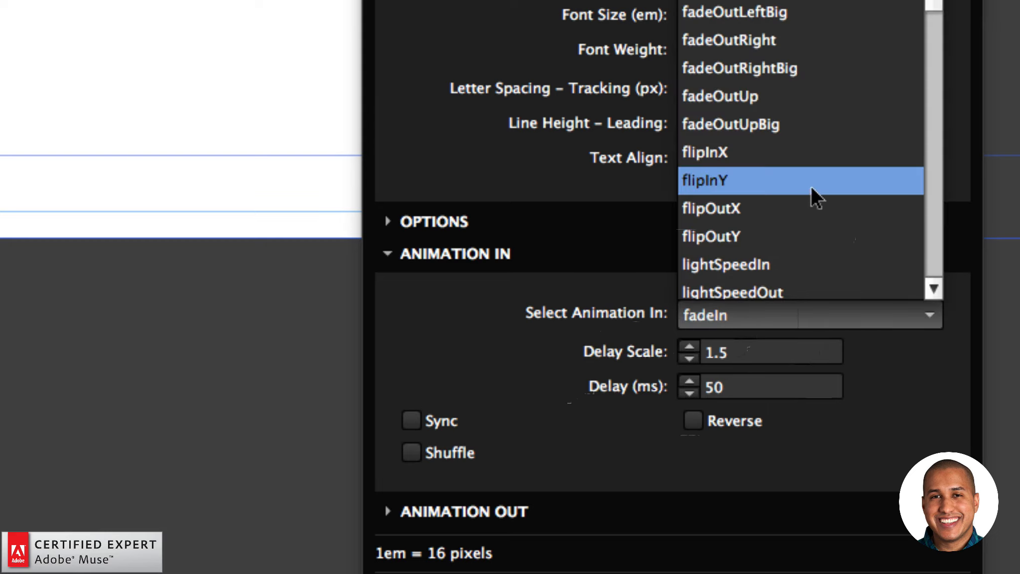
scroll(811, 186, "down", 5)
left_click(628, 303)
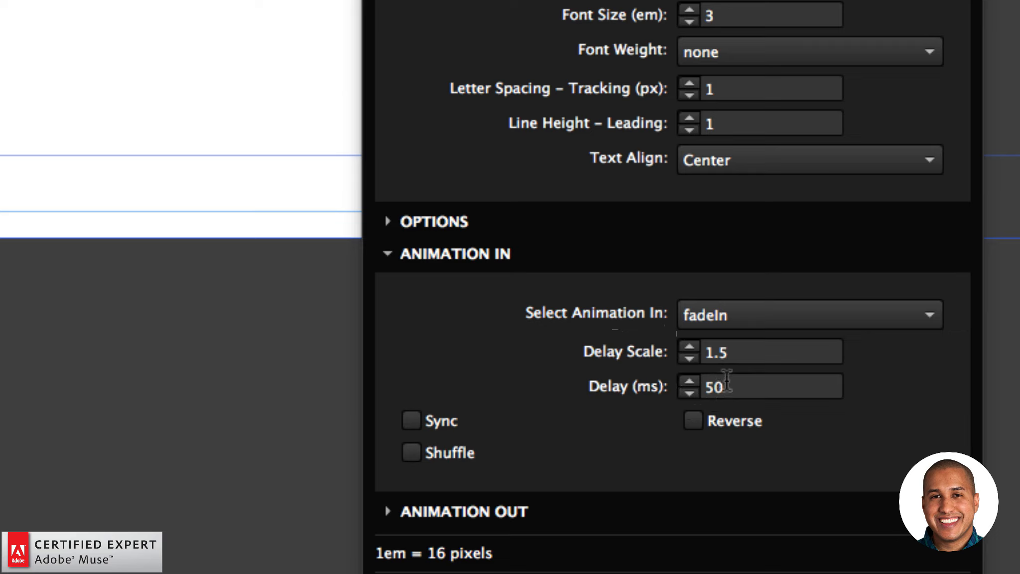
Review the Animation In delay scale and delay values and collapse those settings.
left_click(701, 357)
left_click_drag(701, 357, 736, 352)
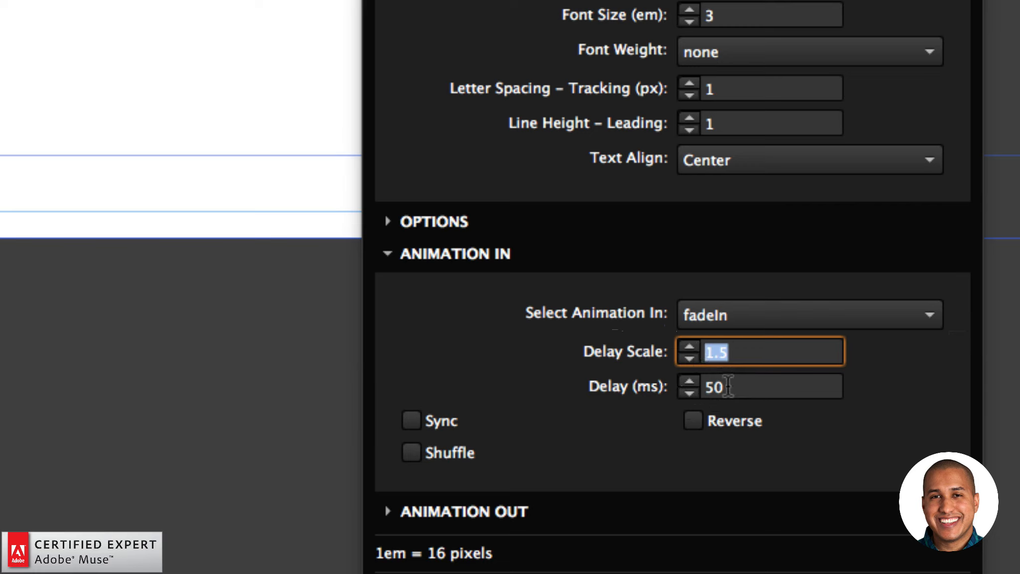
left_click_drag(728, 387, 706, 387)
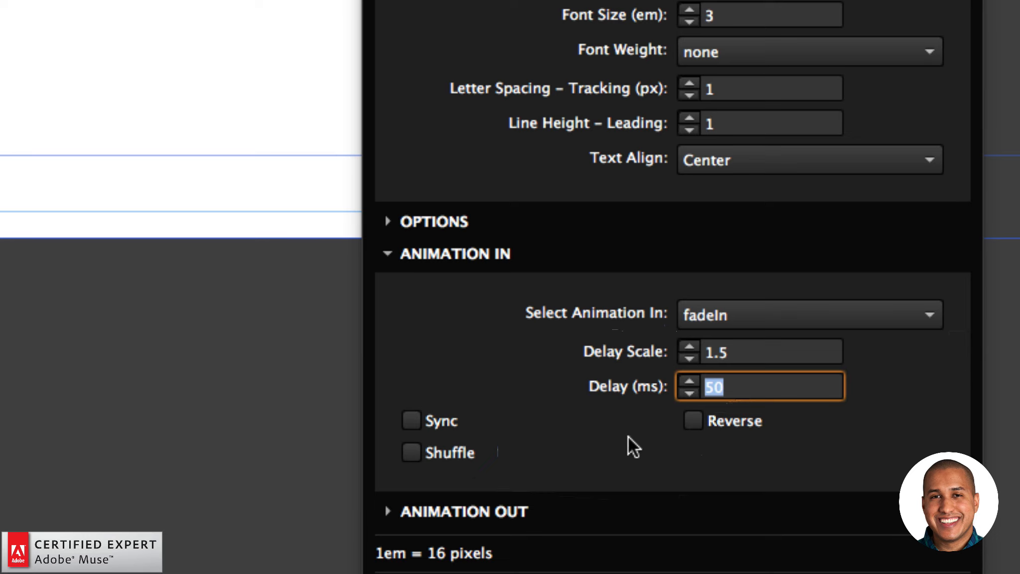
left_click(491, 268)
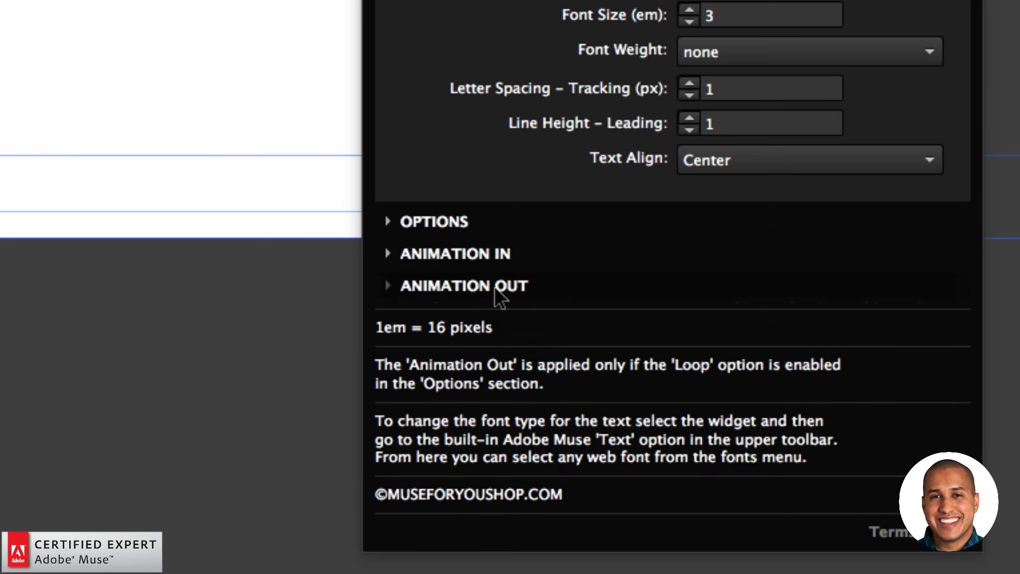
Expand the Animation Out settings, look at the list of exit animations, and collapse the settings again.
left_click(495, 289)
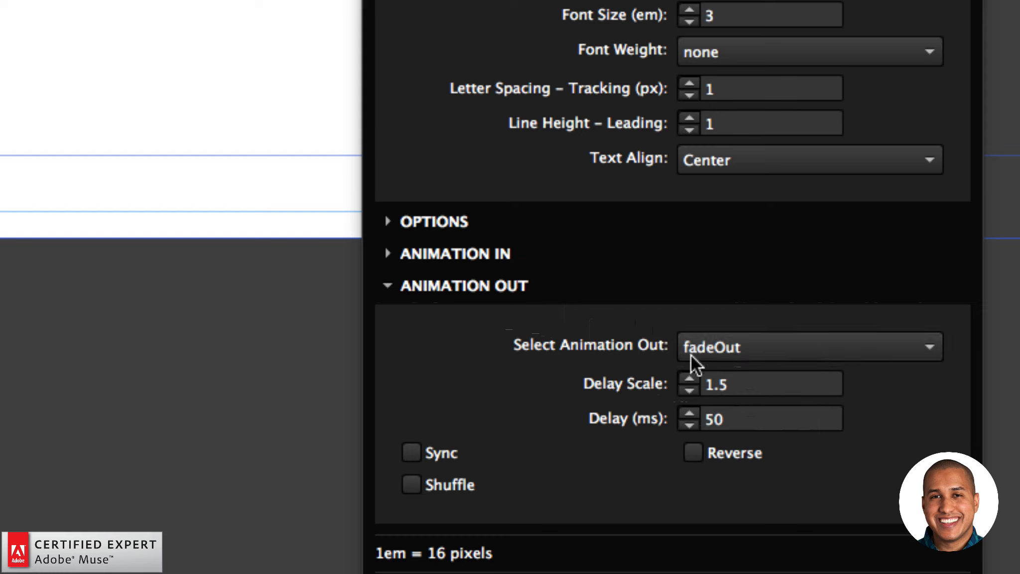
left_click(734, 348)
left_click(738, 346)
left_click(519, 289)
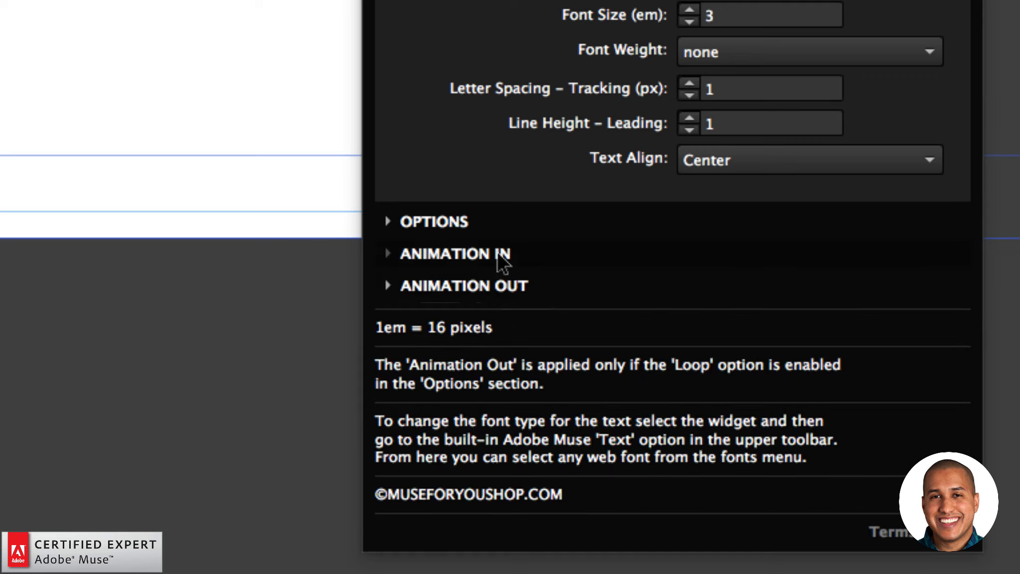
Set the On Load widget's Animation In to bounceInUp and collapse those settings.
left_click(501, 257)
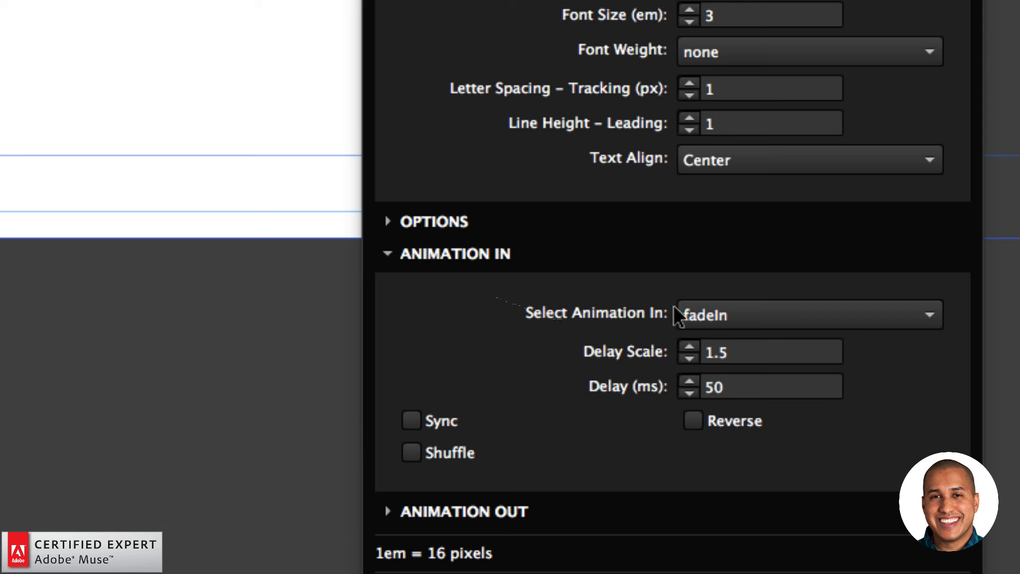
left_click(776, 313)
scroll(838, 195, "up", 6)
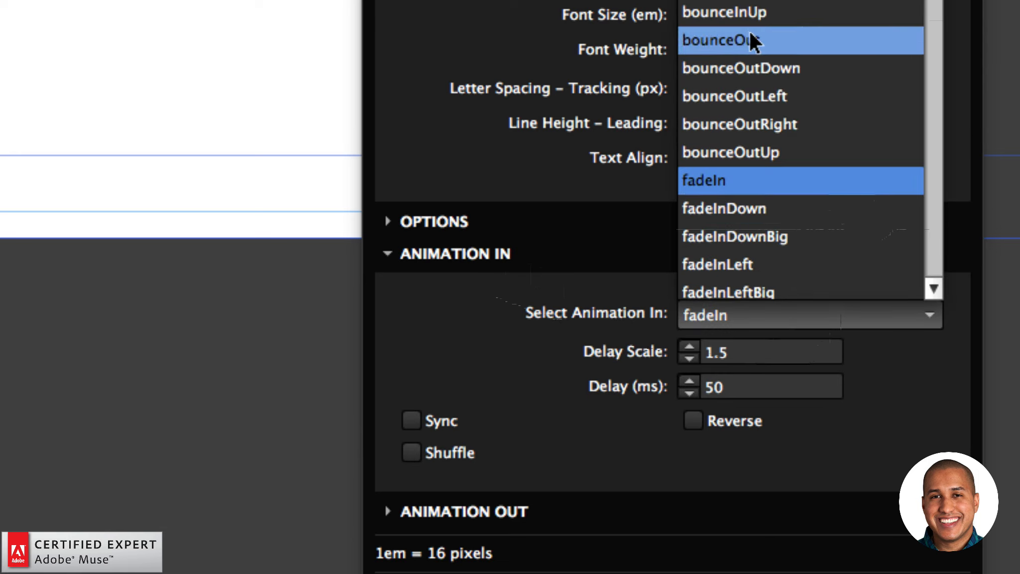
left_click(747, 12)
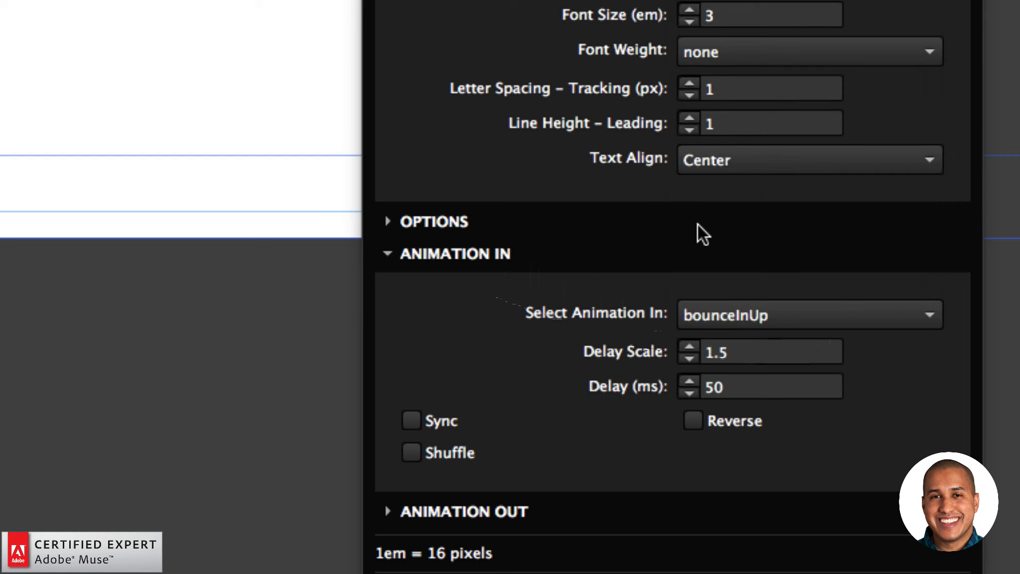
left_click(494, 257)
Set the On Load widget's Animation Out to rotateOut.
left_click(493, 283)
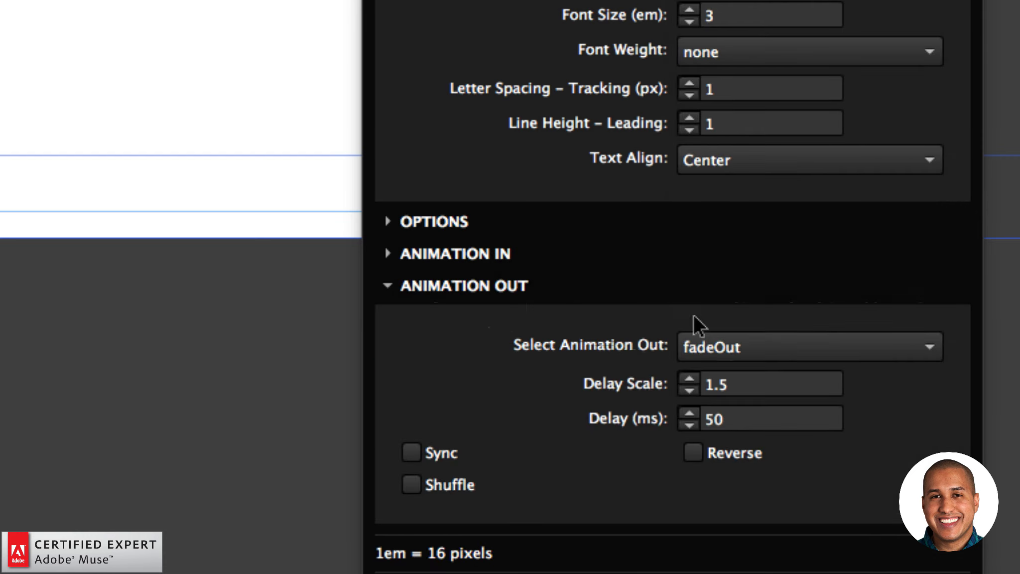
left_click(733, 346)
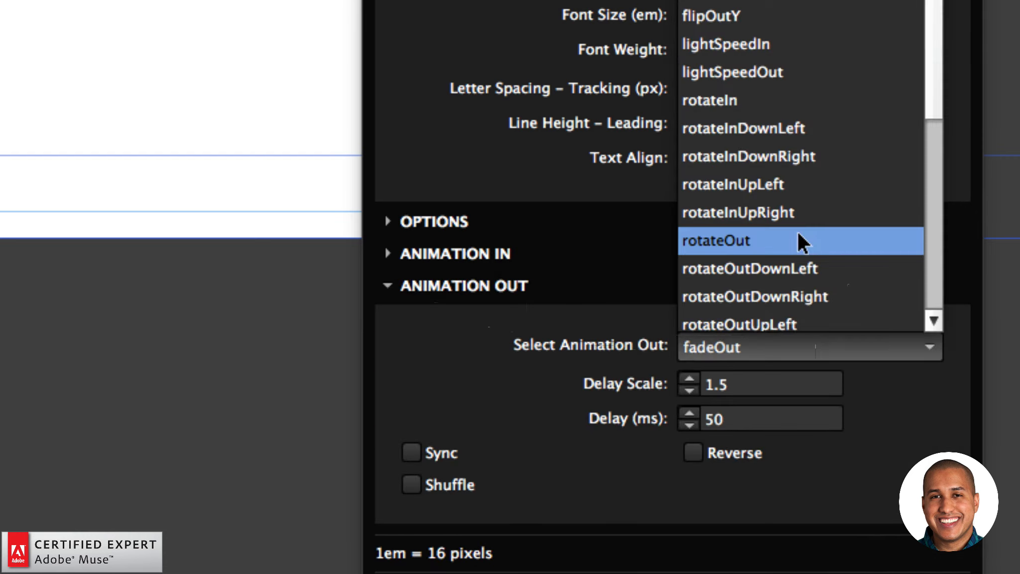
left_click(771, 239)
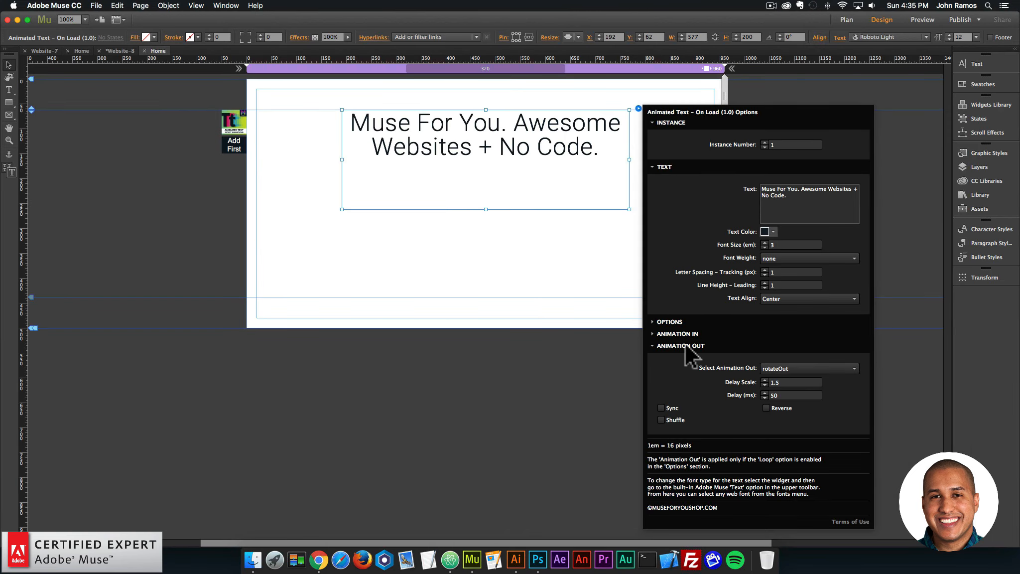
Close the widget options, move the On Load text down to about Y 135 and shorten its box to about 104 high.
left_click(456, 285)
left_click(533, 248)
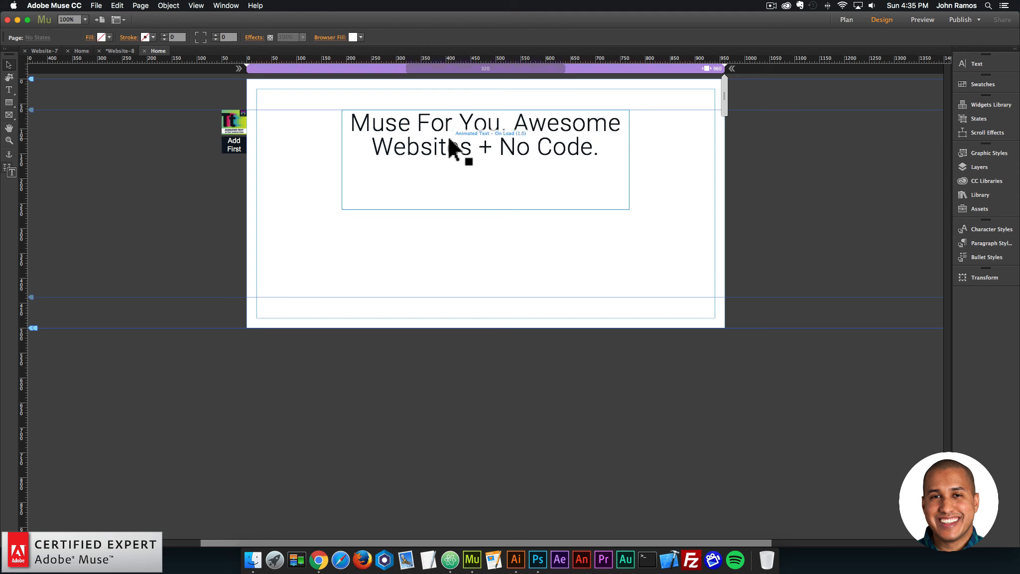
left_click_drag(448, 135, 447, 172)
left_click_drag(487, 245, 486, 174)
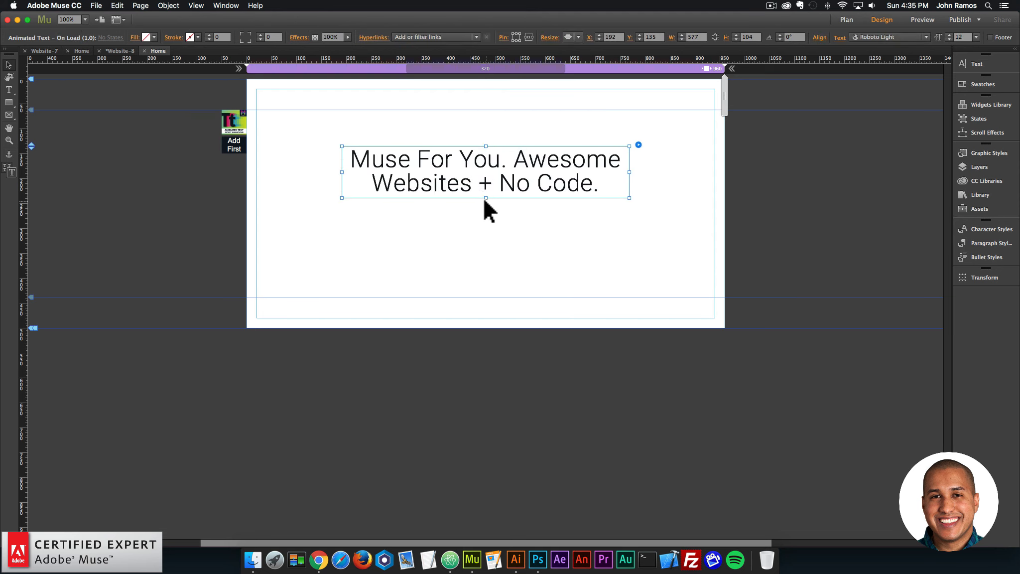
left_click(486, 219)
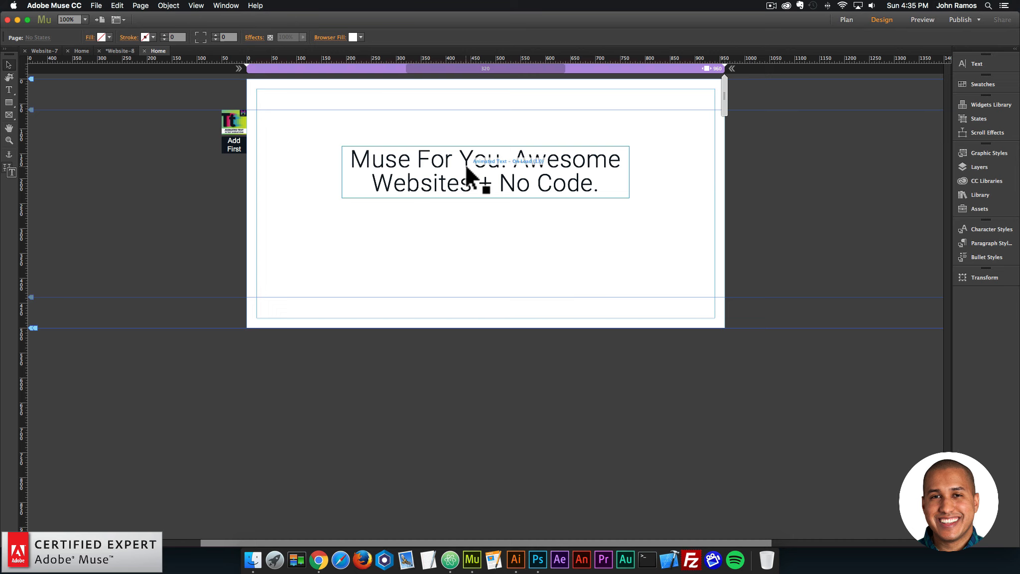
Preview the page in the browser to watch the On Load text animate in and out, and return to the design.
left_click(96, 6)
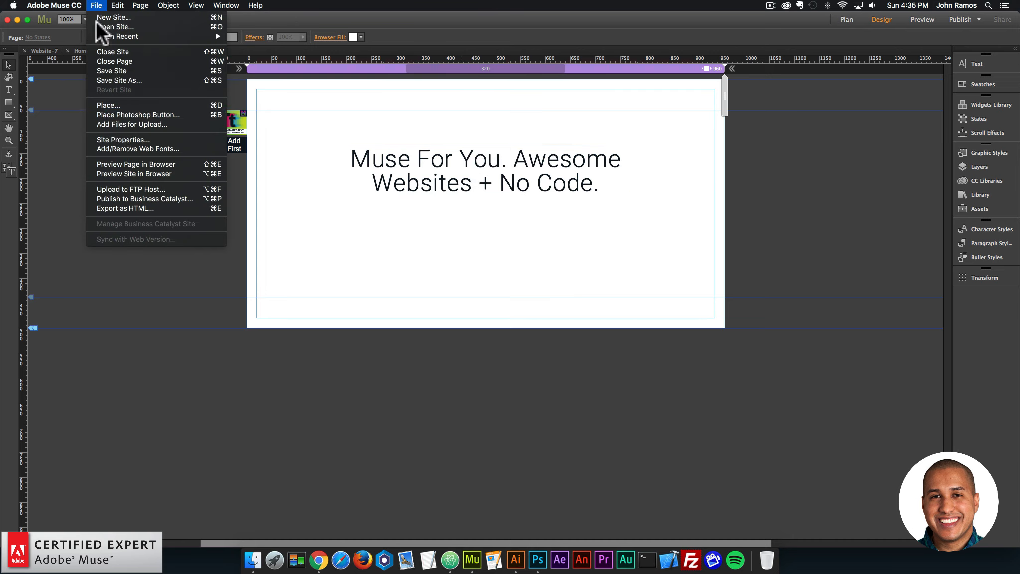
left_click(134, 164)
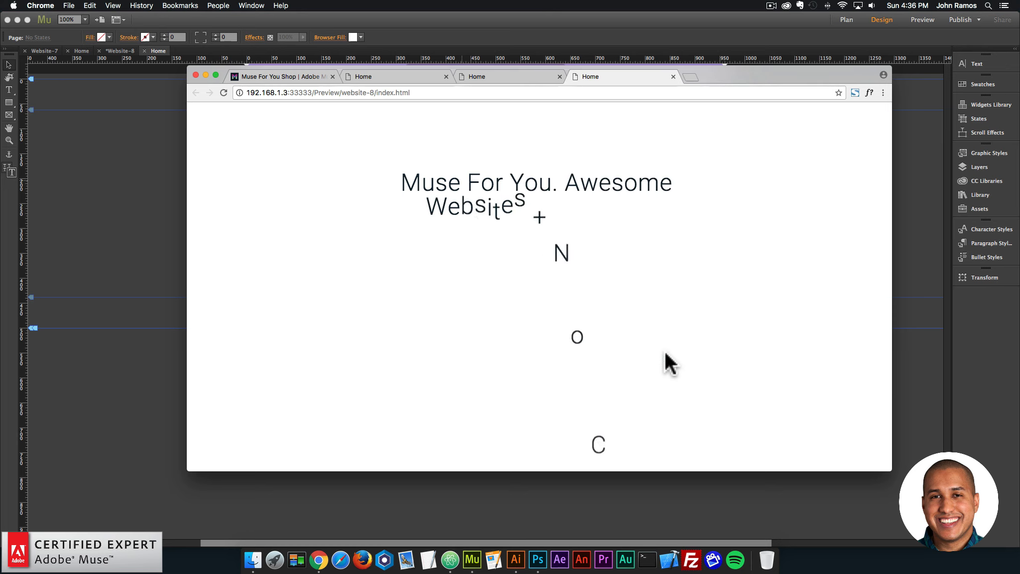
left_click(123, 201)
Enable Shuffle for the On Load widget's Animation In and preview the page in the browser.
left_click(519, 173)
left_click(638, 144)
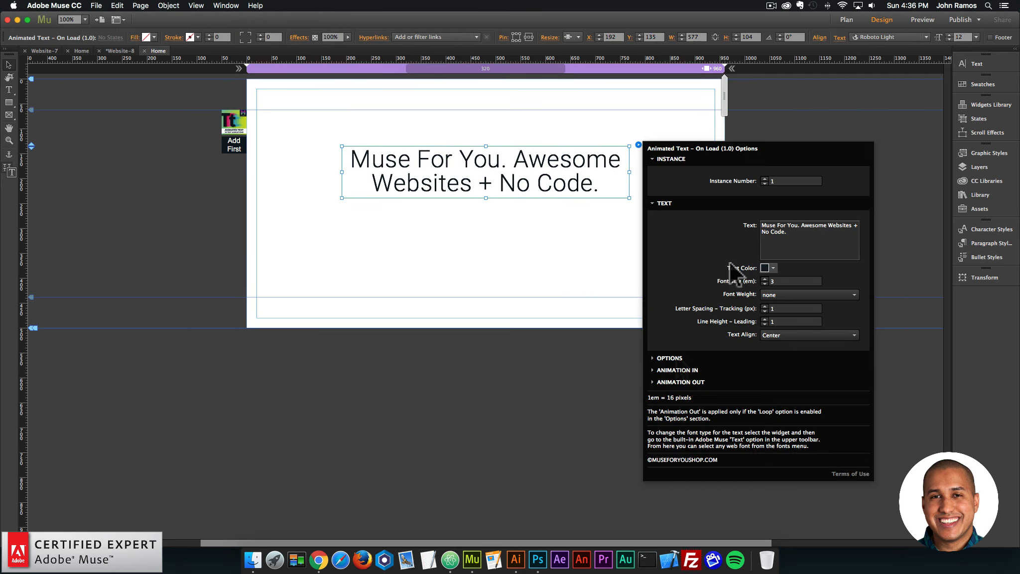
left_click(691, 371)
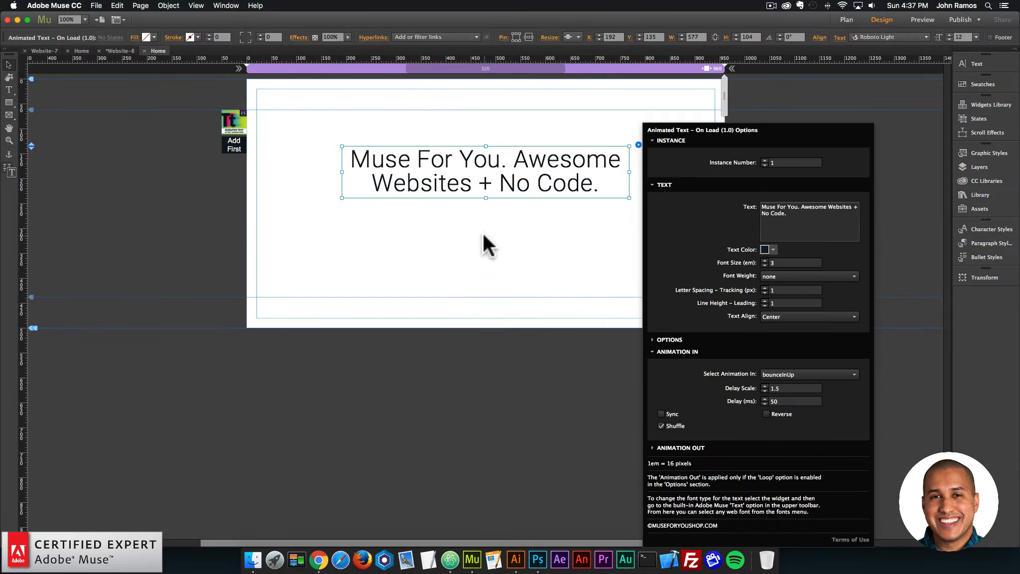
left_click(483, 232)
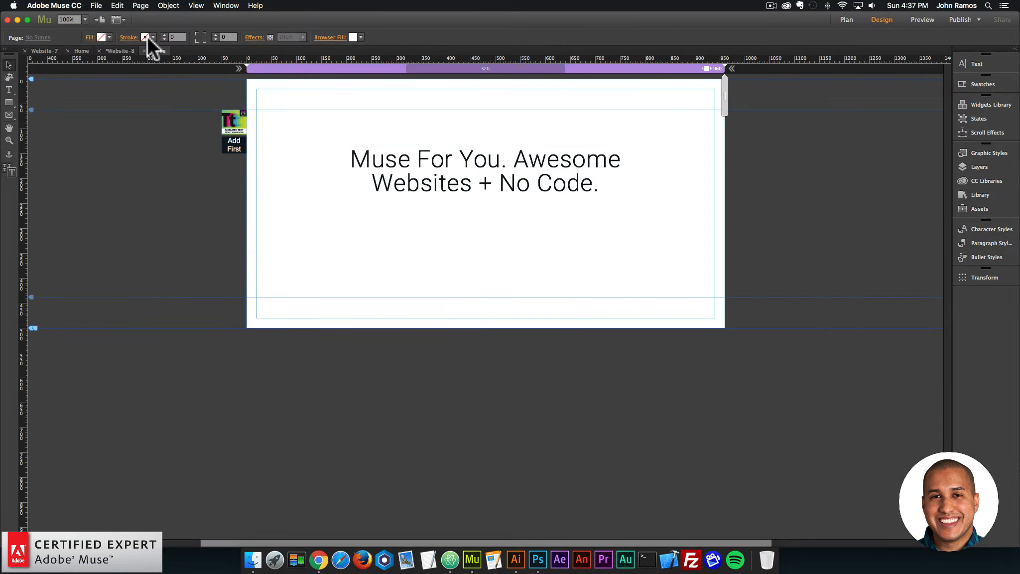
left_click(96, 5)
left_click(124, 162)
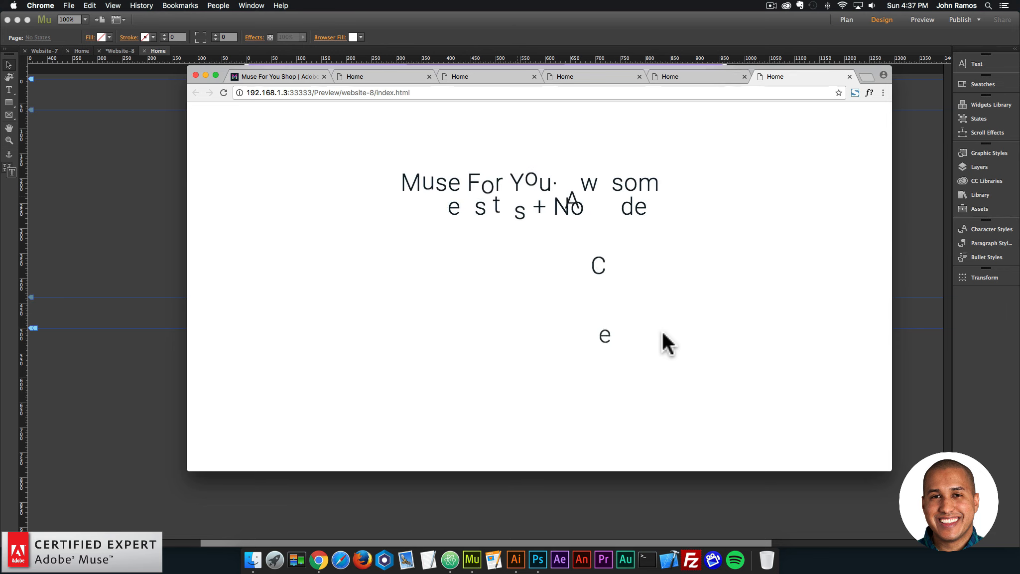
left_click(141, 209)
Enable Shuffle for the On Load widget's Animation Out and preview the page in the browser.
left_click(610, 181)
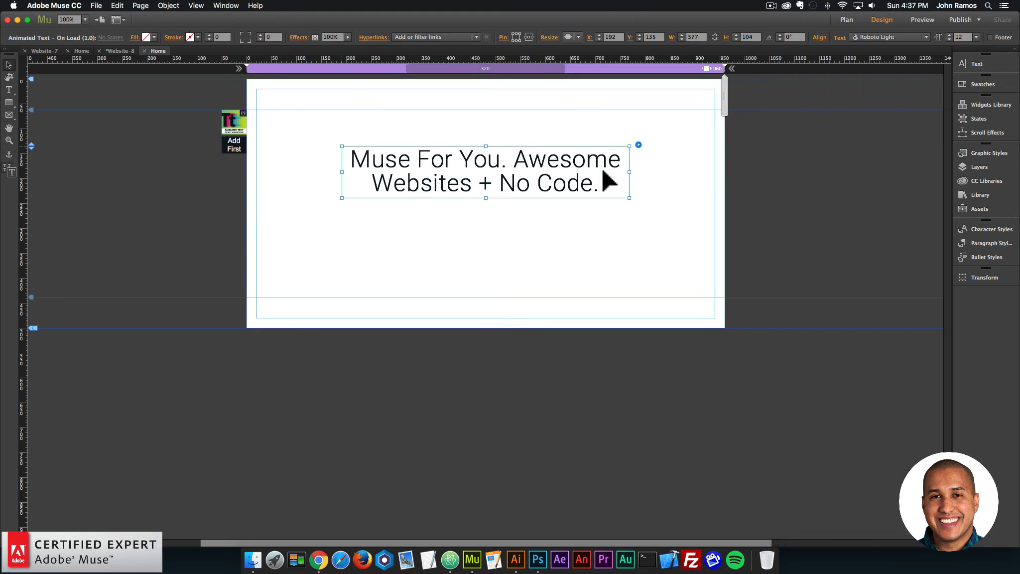
left_click(638, 145)
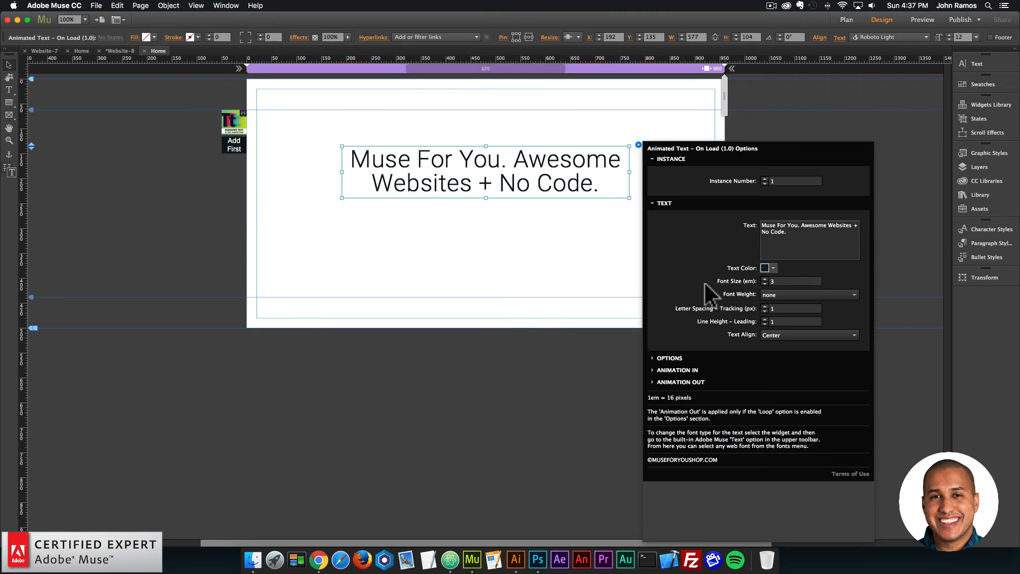
left_click(690, 382)
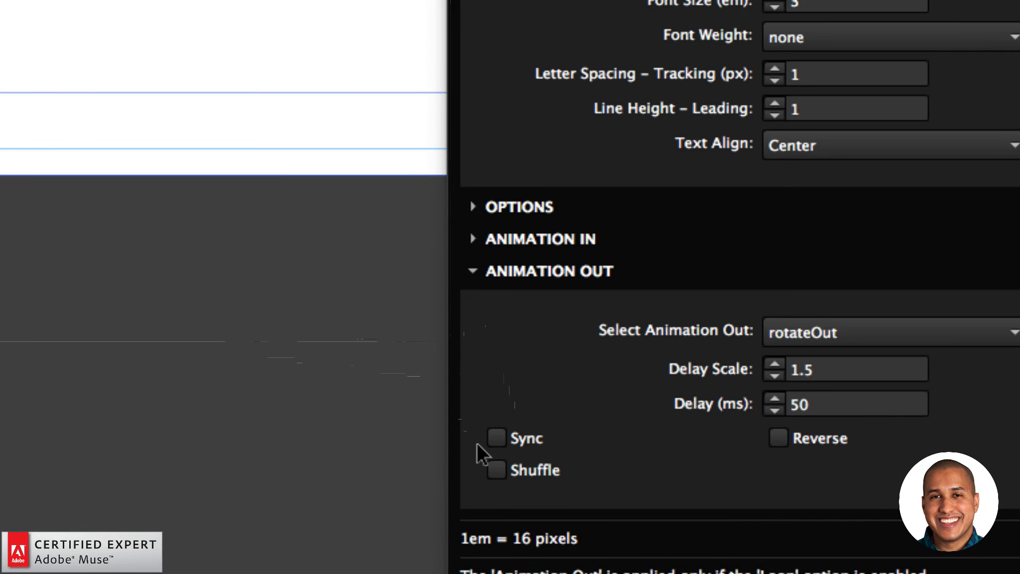
left_click(496, 469)
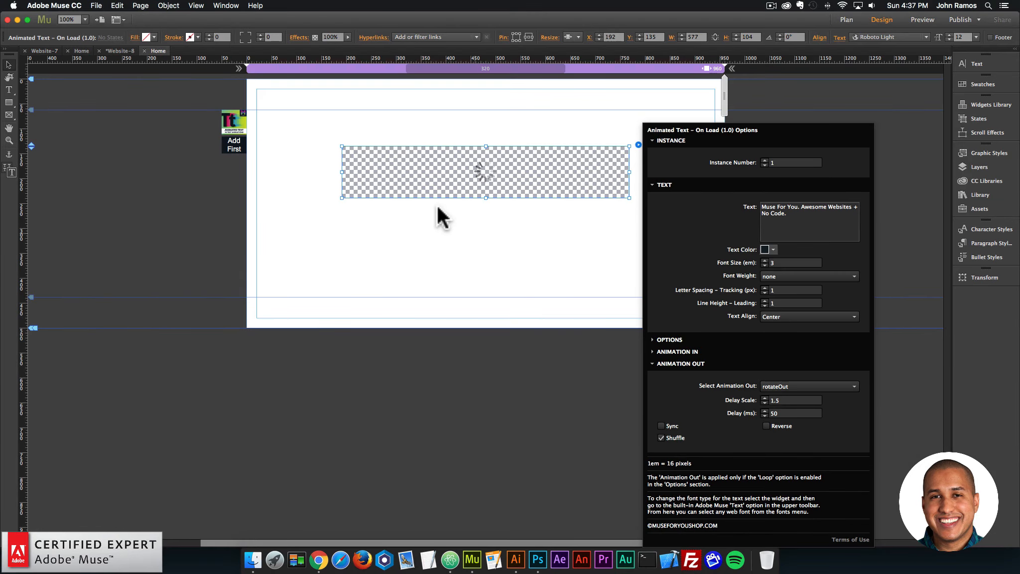
left_click(437, 214)
left_click(96, 6)
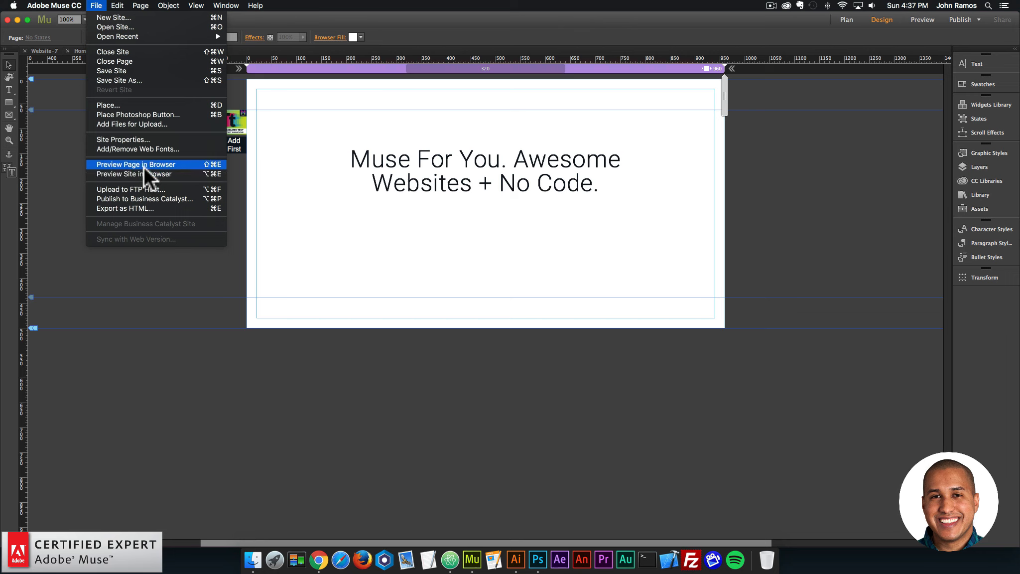
left_click(144, 167)
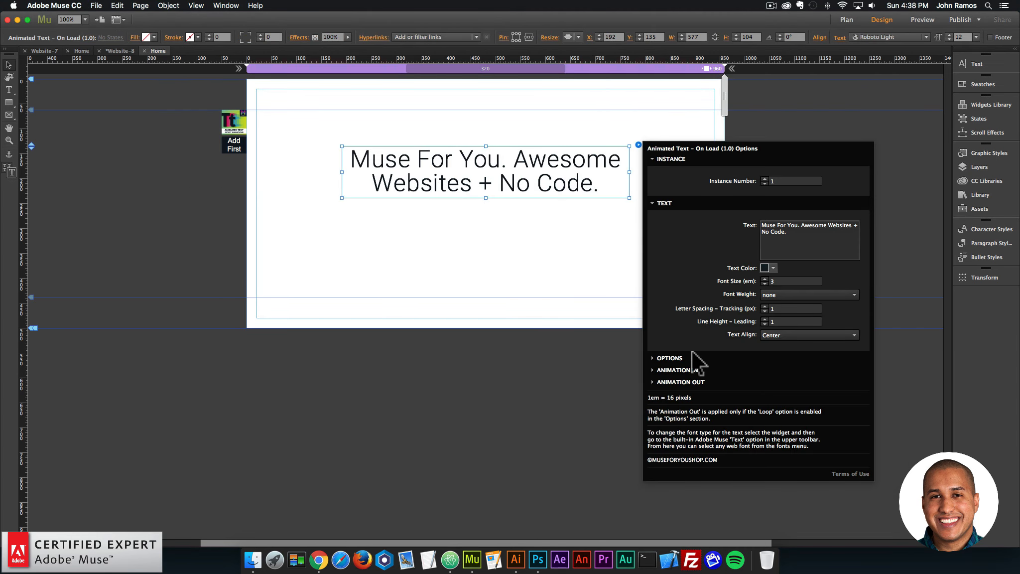
Set the On Load widget to animate by Word instead of by Character and preview the page in the browser.
left_click(675, 358)
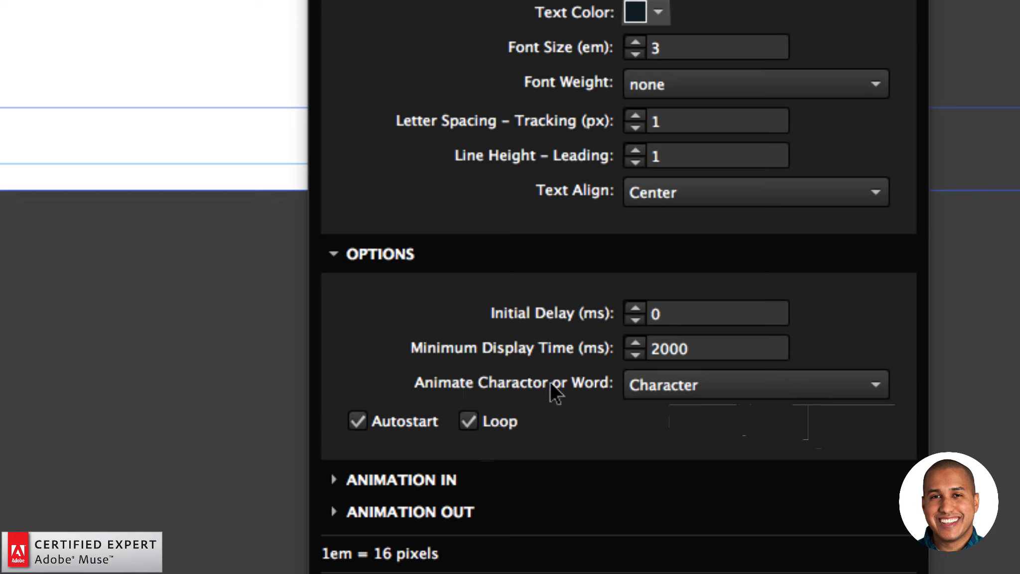
left_click(676, 383)
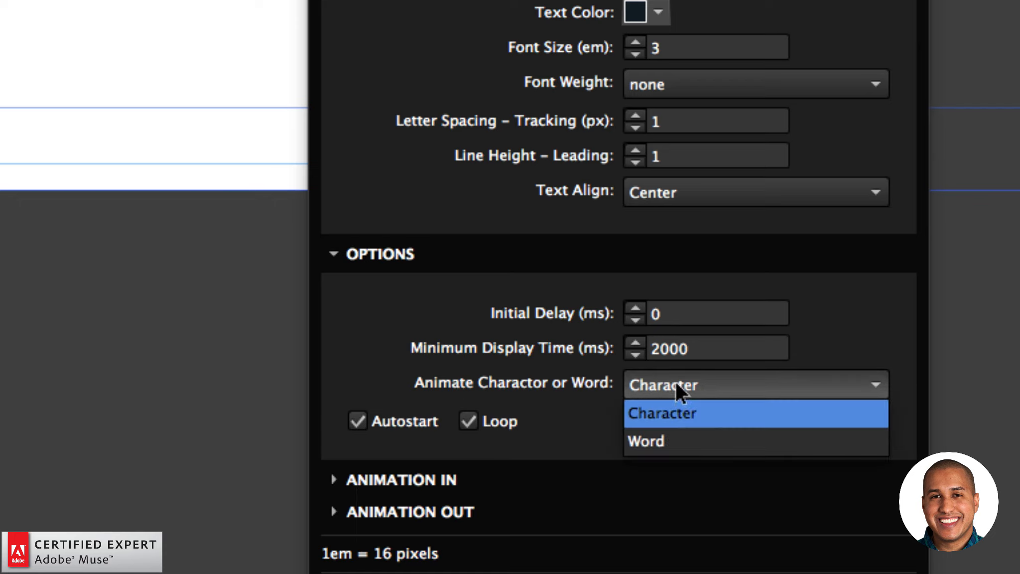
left_click(664, 438)
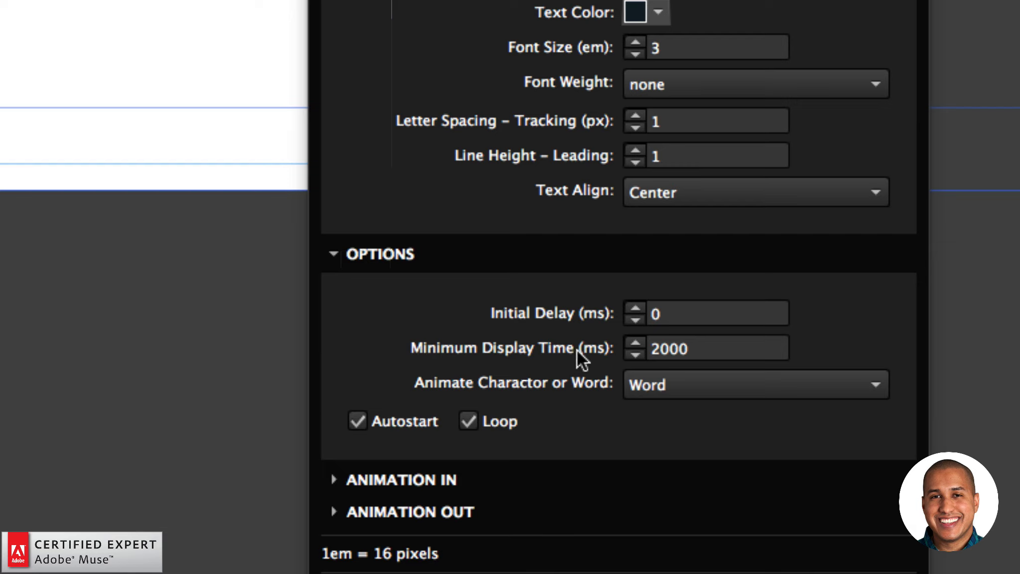
left_click(694, 349)
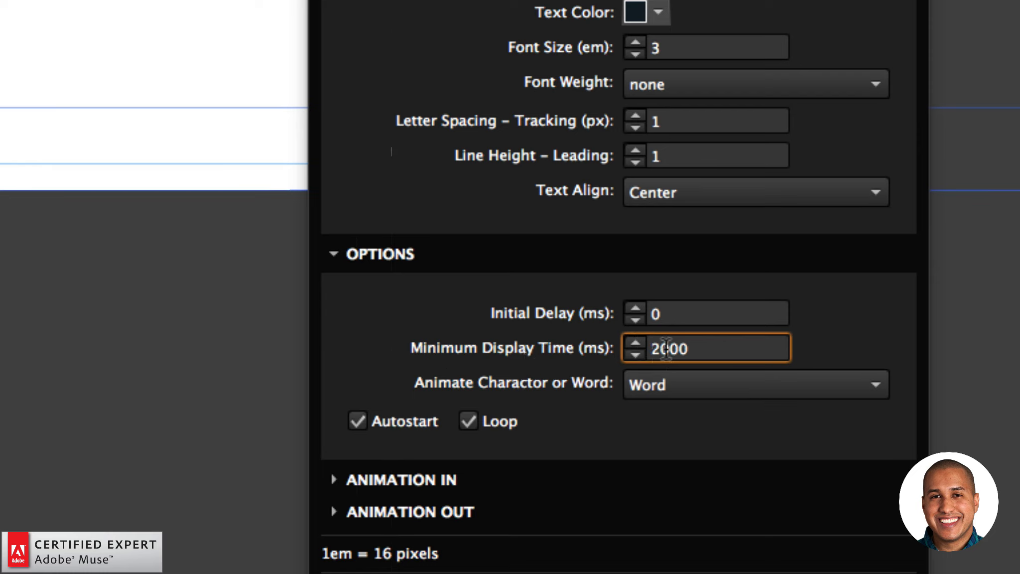
left_click_drag(691, 349, 651, 349)
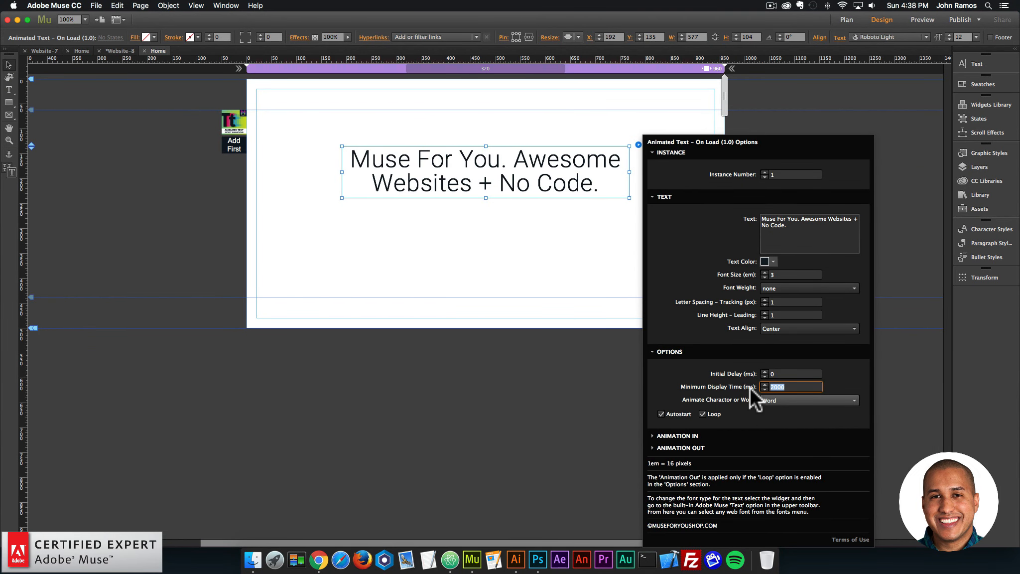
left_click(569, 284)
left_click(97, 6)
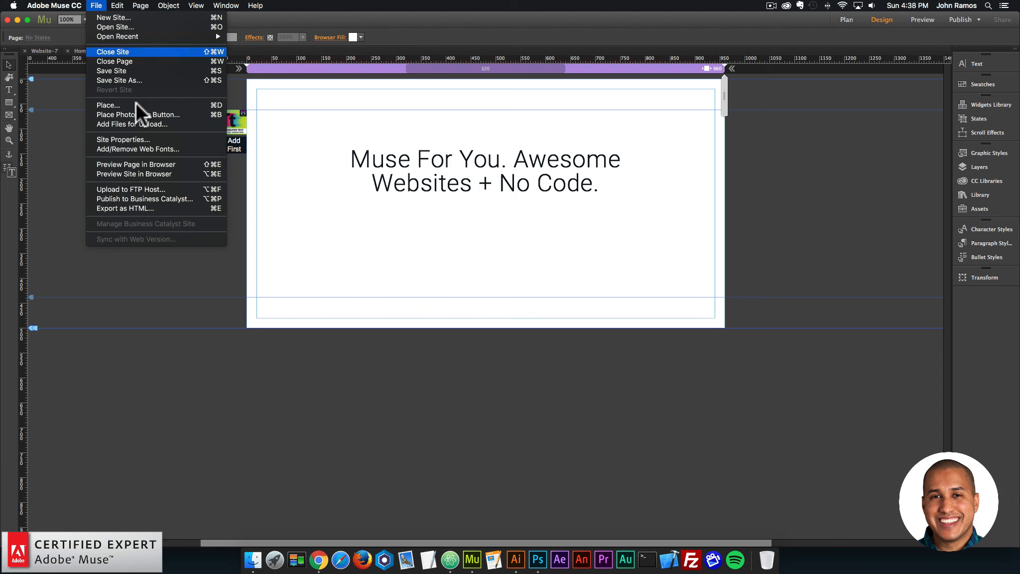
left_click(134, 162)
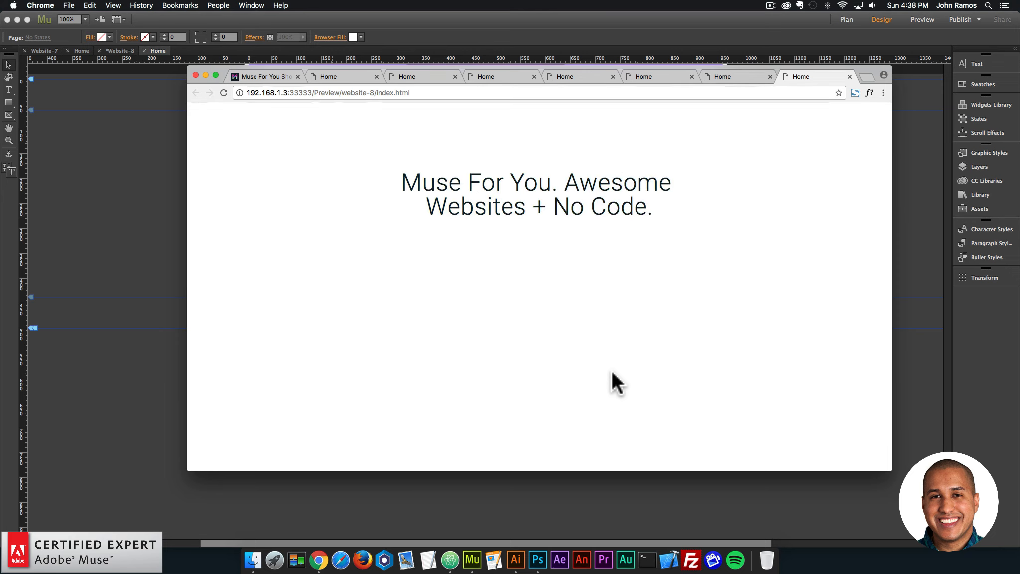
left_click(148, 189)
Turn off Loop in the On Load widget's options and preview the page in the browser.
left_click(587, 183)
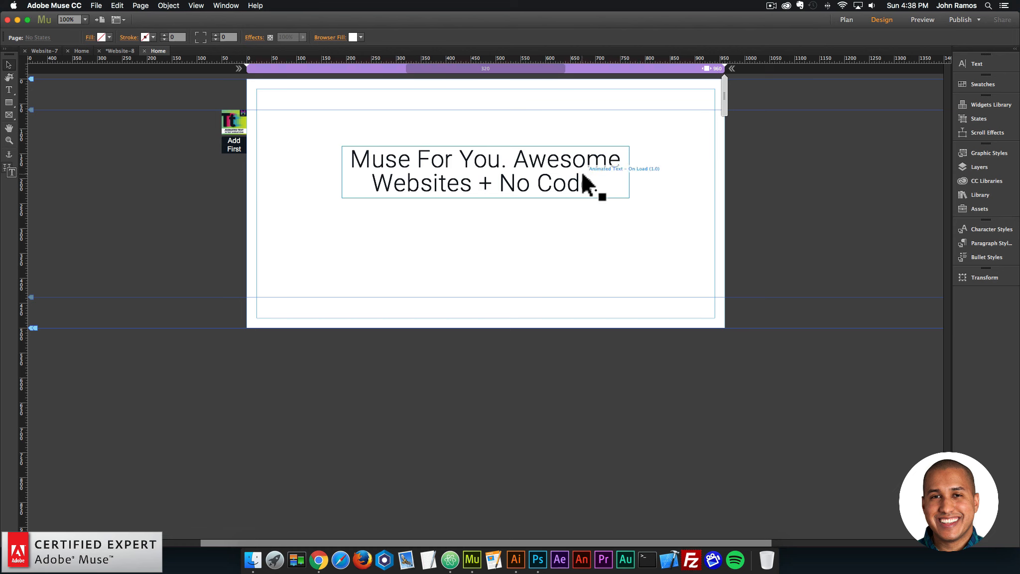
left_click(638, 145)
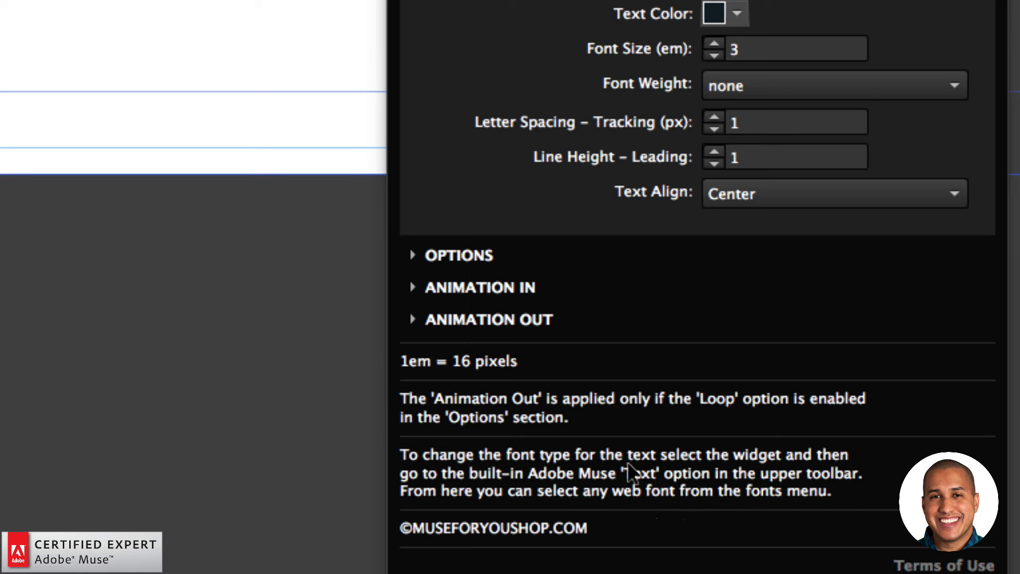
left_click(473, 264)
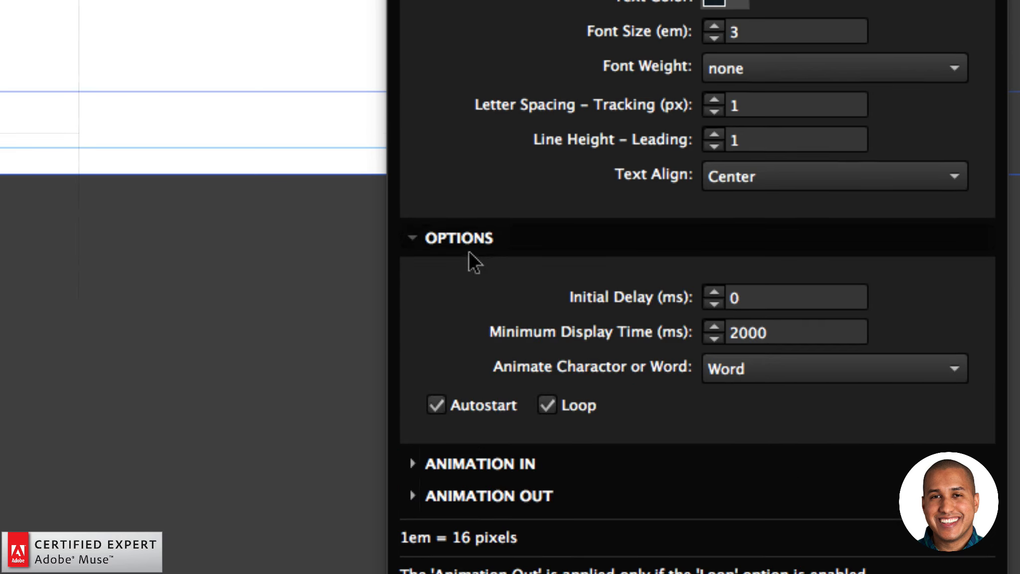
left_click(552, 407)
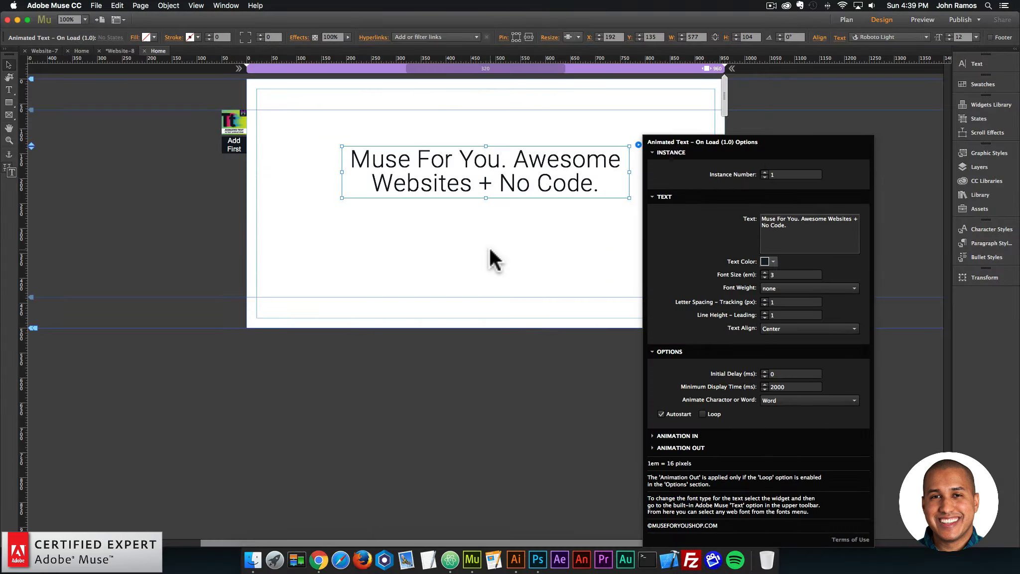
left_click(499, 256)
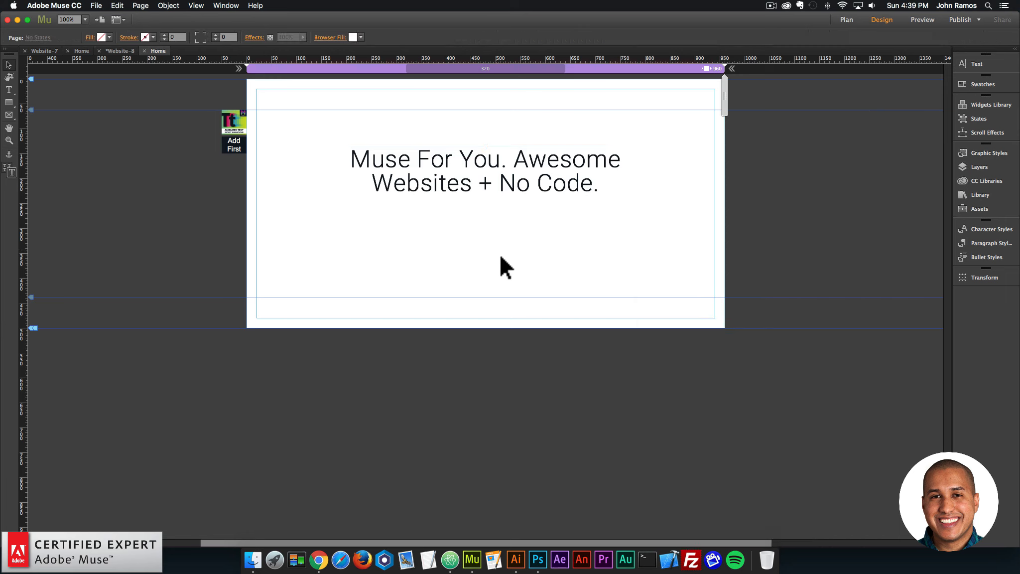
left_click(96, 5)
left_click(129, 164)
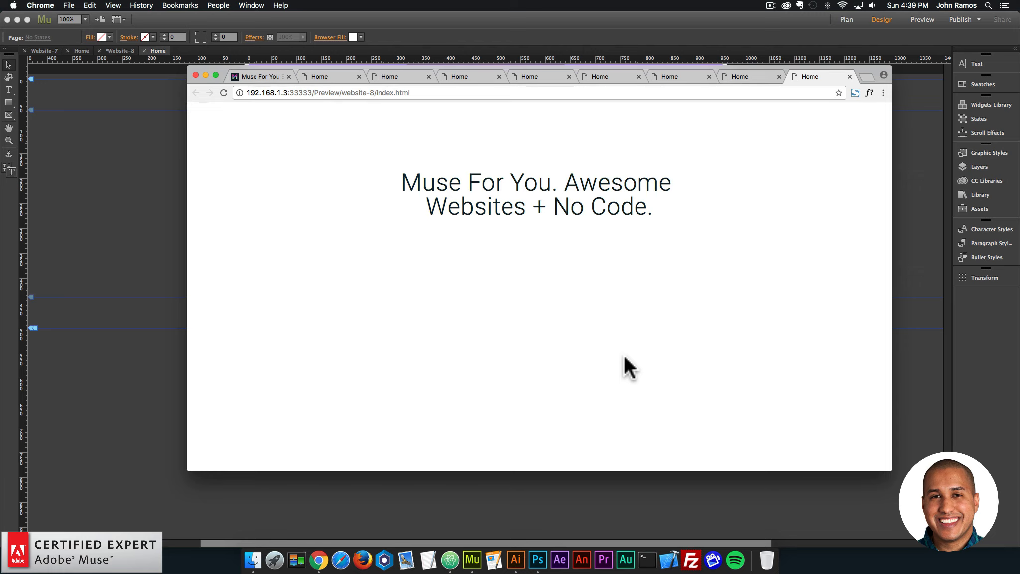
left_click(166, 164)
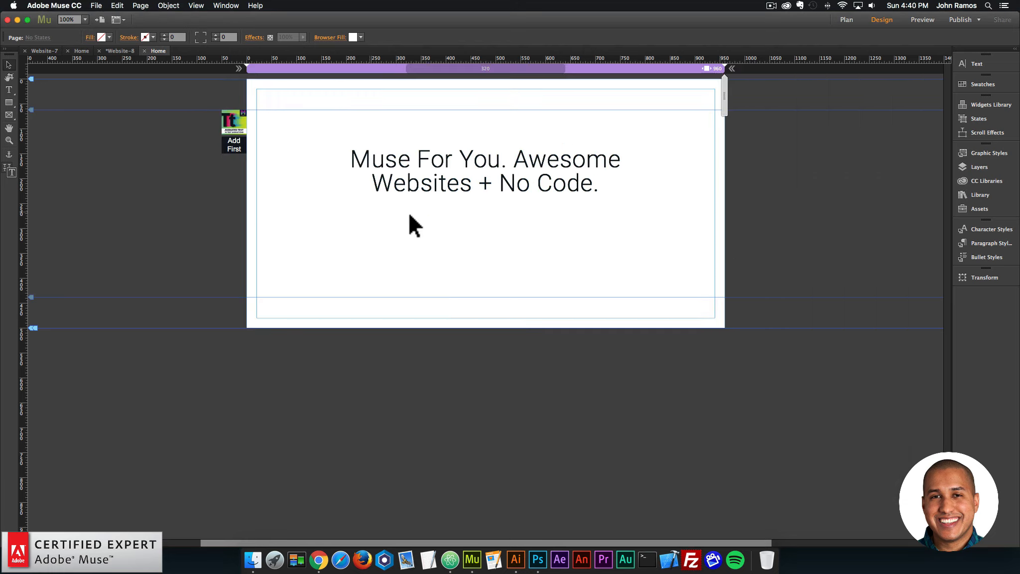
Search the library for "animated text" and place the Animated Text - On Scroll widget below the heading at about X 114, Y 336.
left_click(468, 183)
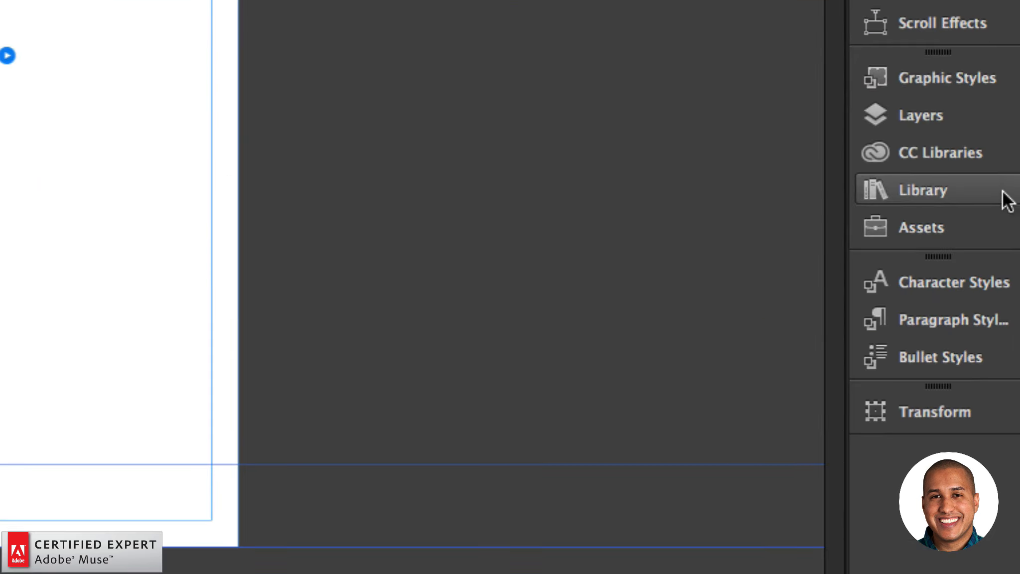
left_click(1005, 200)
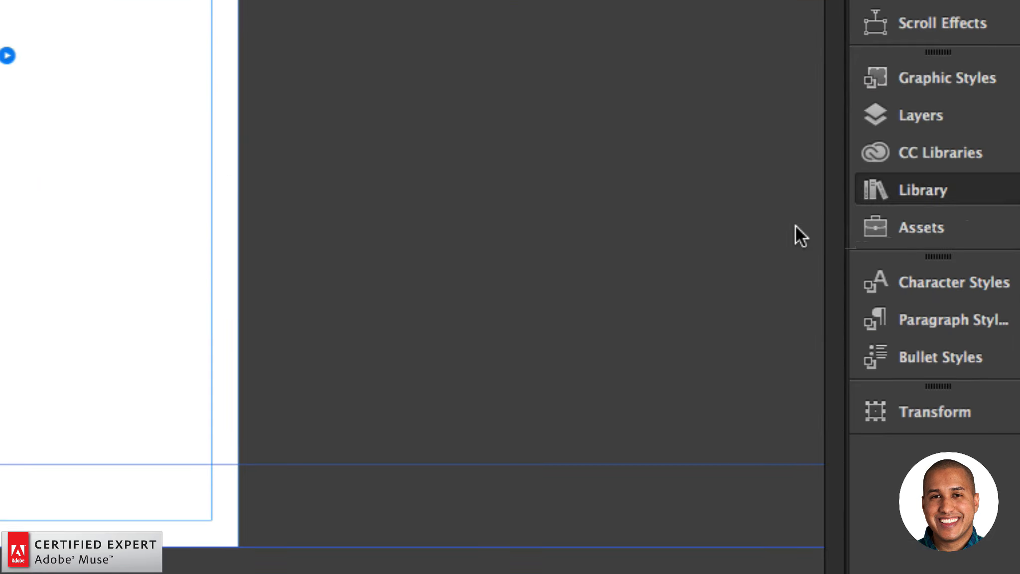
triple_click(405, 243)
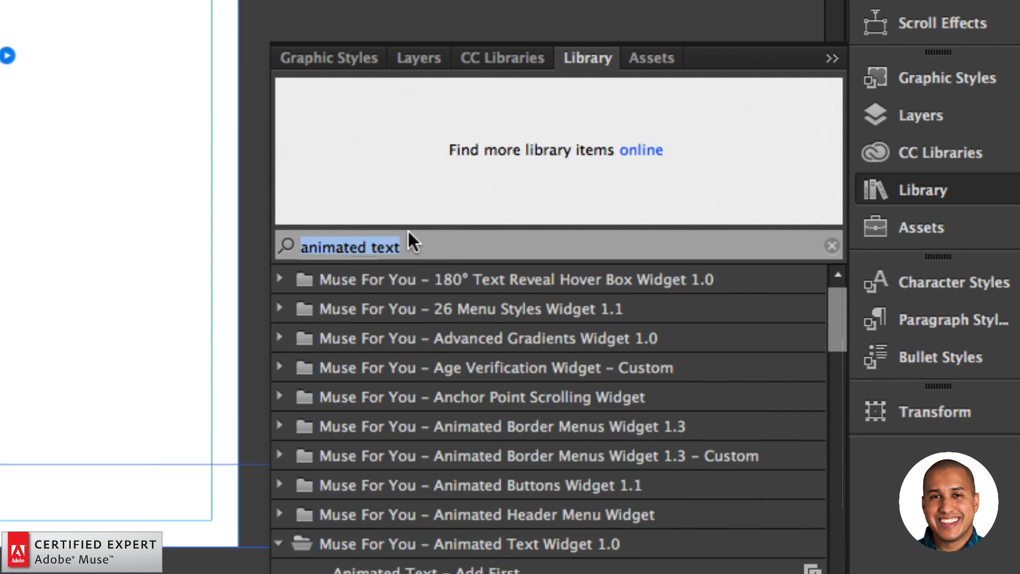
type("animated te")
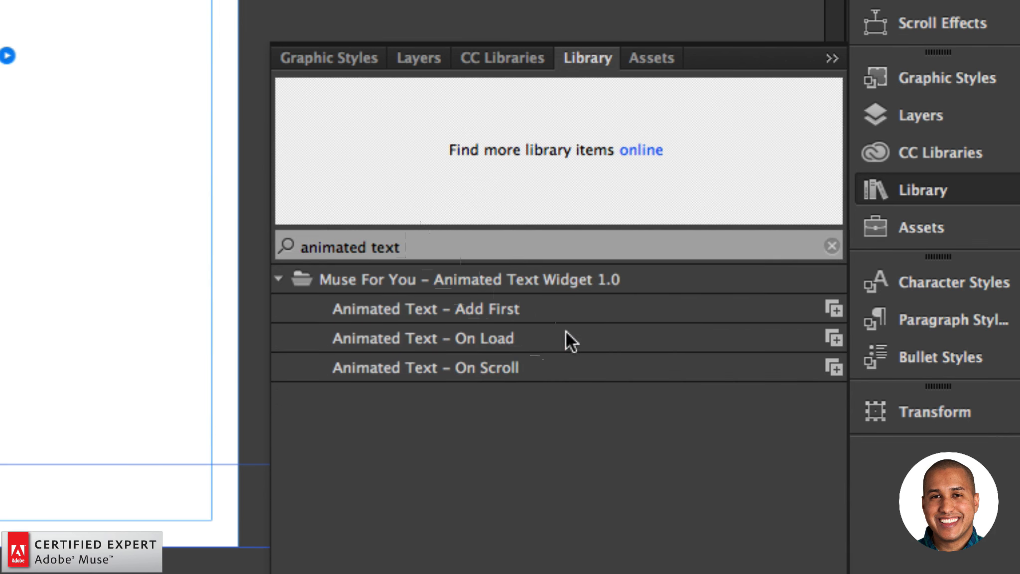
left_click(426, 371)
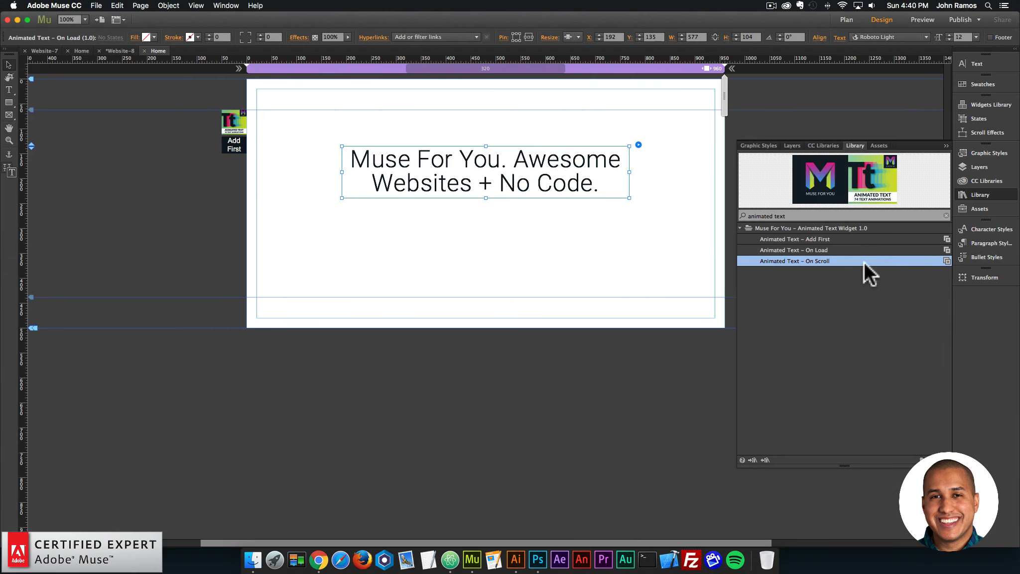
left_click_drag(819, 262, 304, 240)
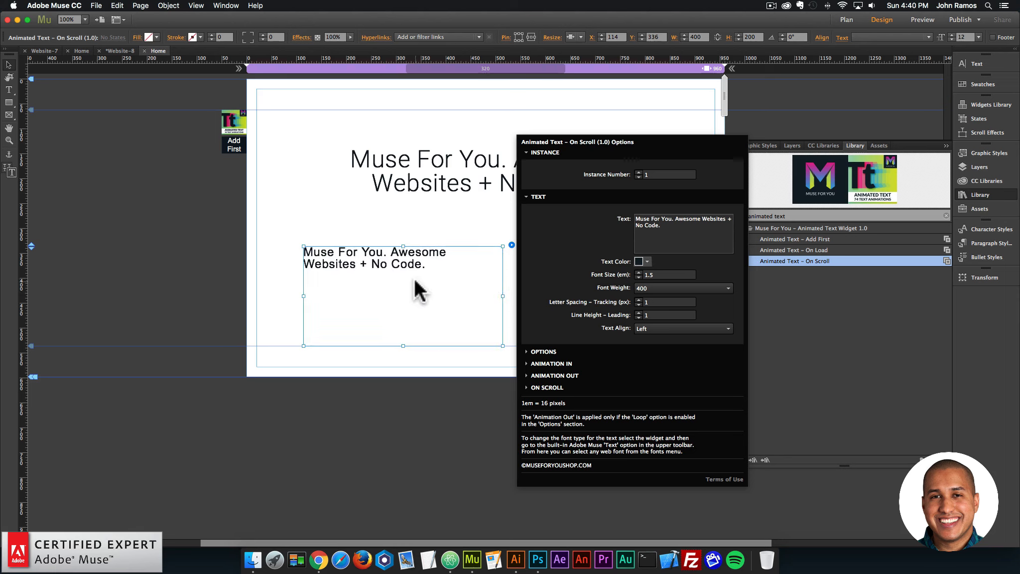
Move the On Scroll widget to the page's left margin at X 20, Y 403 and set its font size to 3 em.
left_click_drag(417, 271, 380, 302)
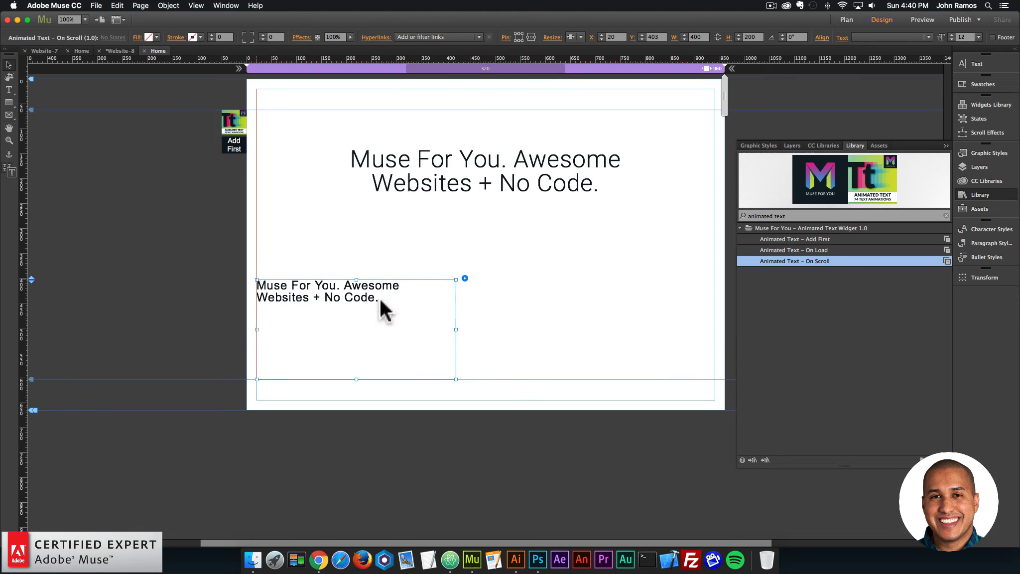
left_click(465, 279)
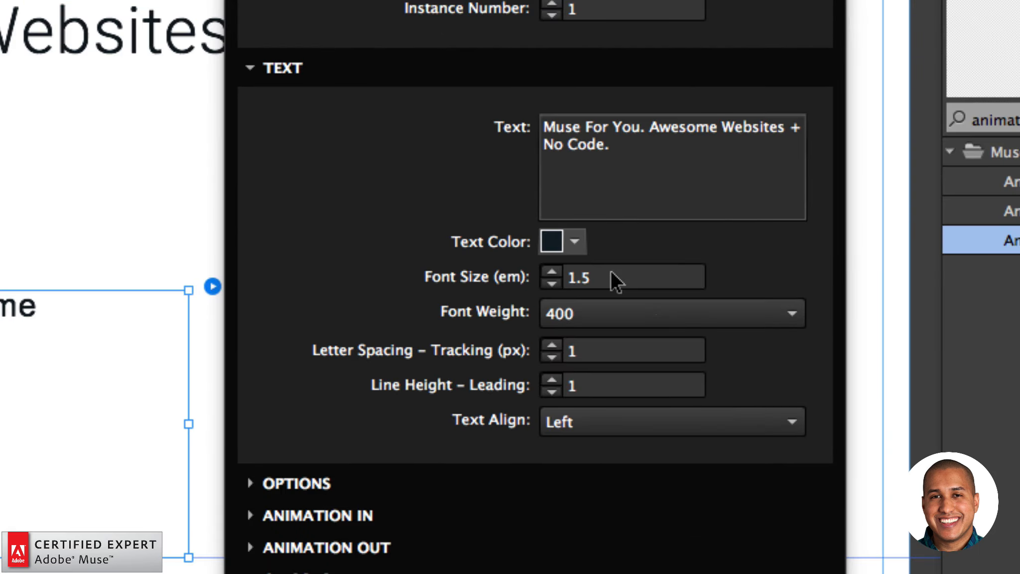
left_click(593, 275)
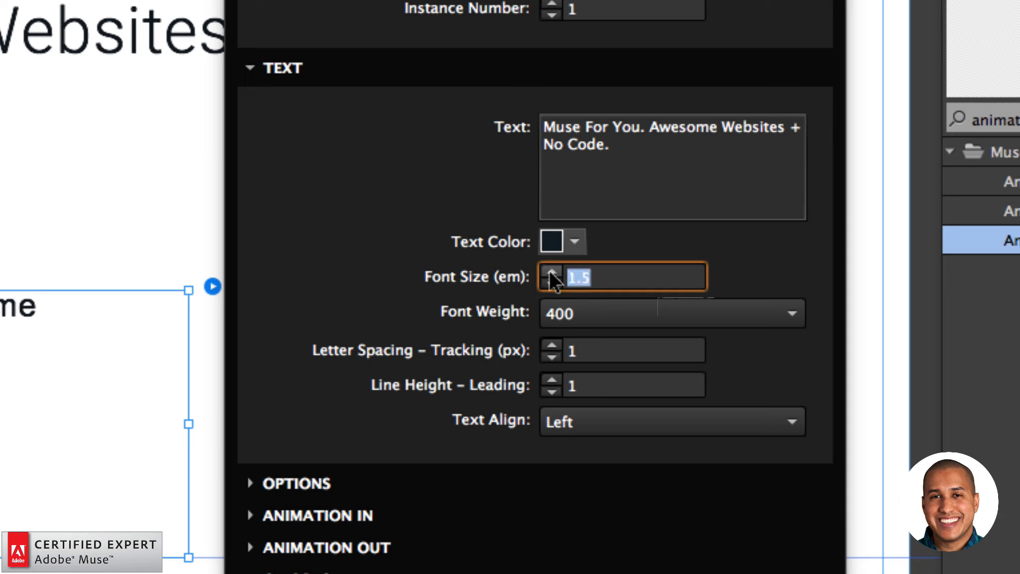
type("3")
key("Return")
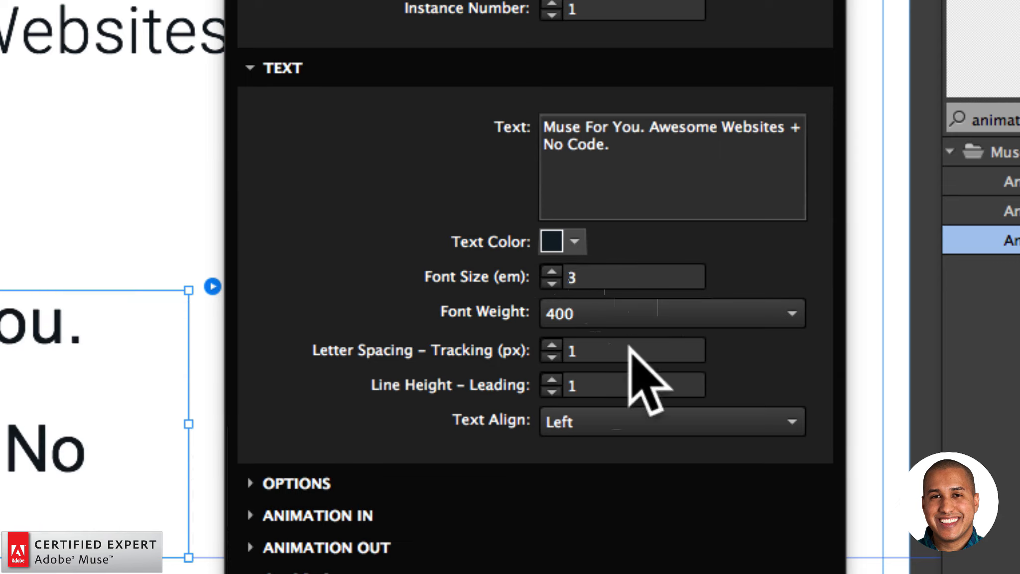
Set the On Scroll widget's font weight to none and apply the Roboto Light font to it.
left_click(579, 323)
left_click(573, 335)
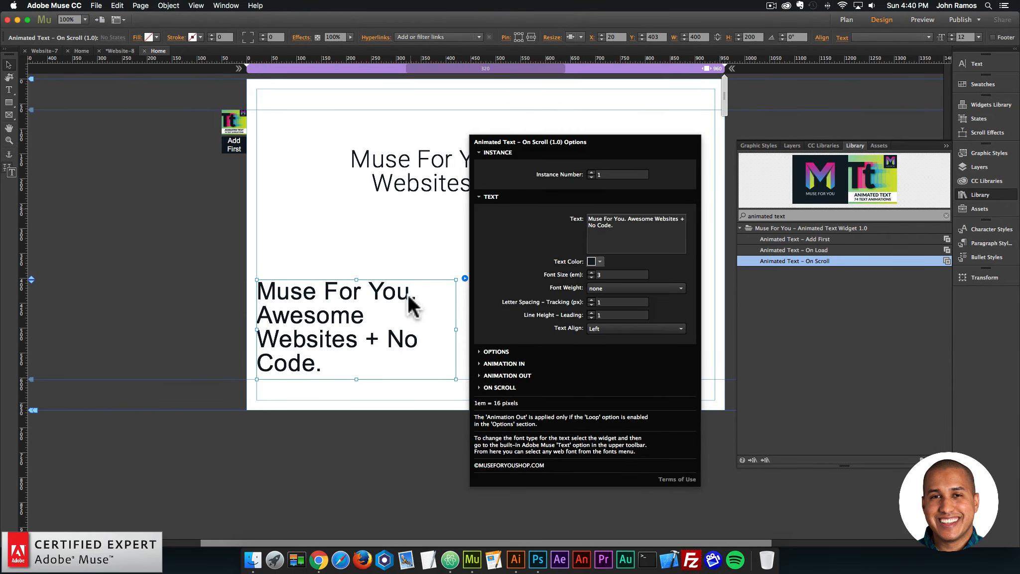
left_click(392, 300)
left_click(387, 302)
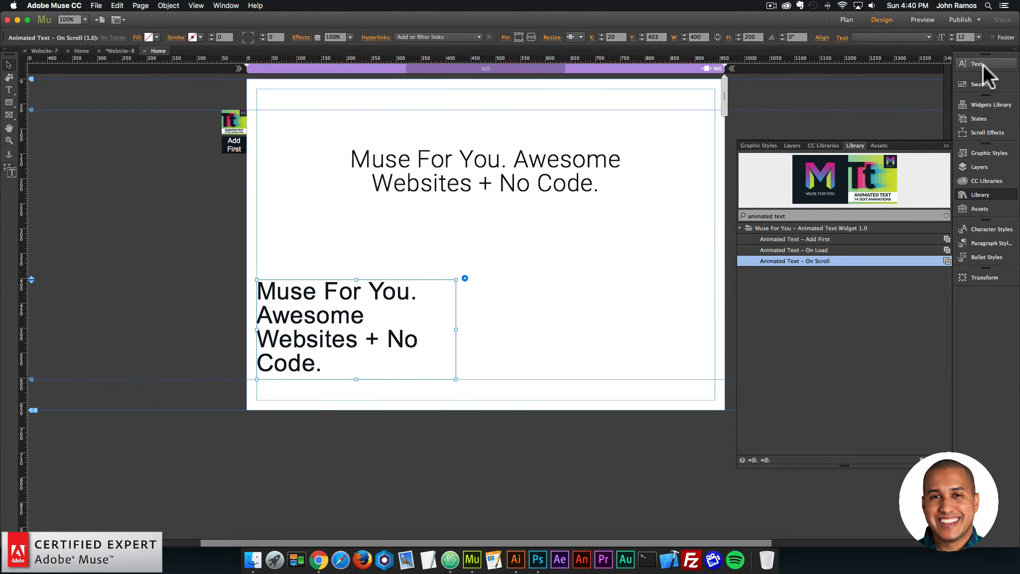
left_click(983, 64)
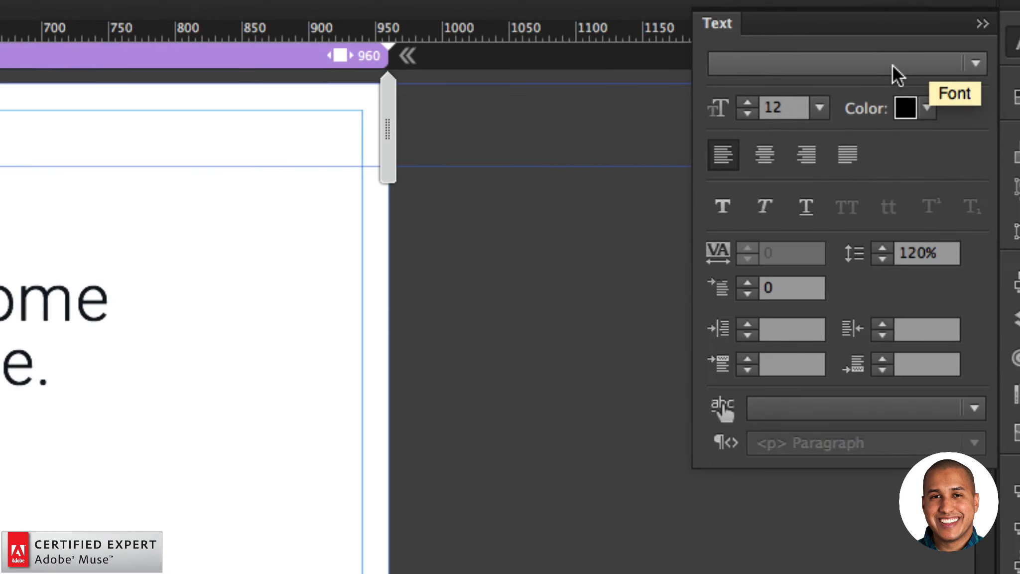
left_click(892, 66)
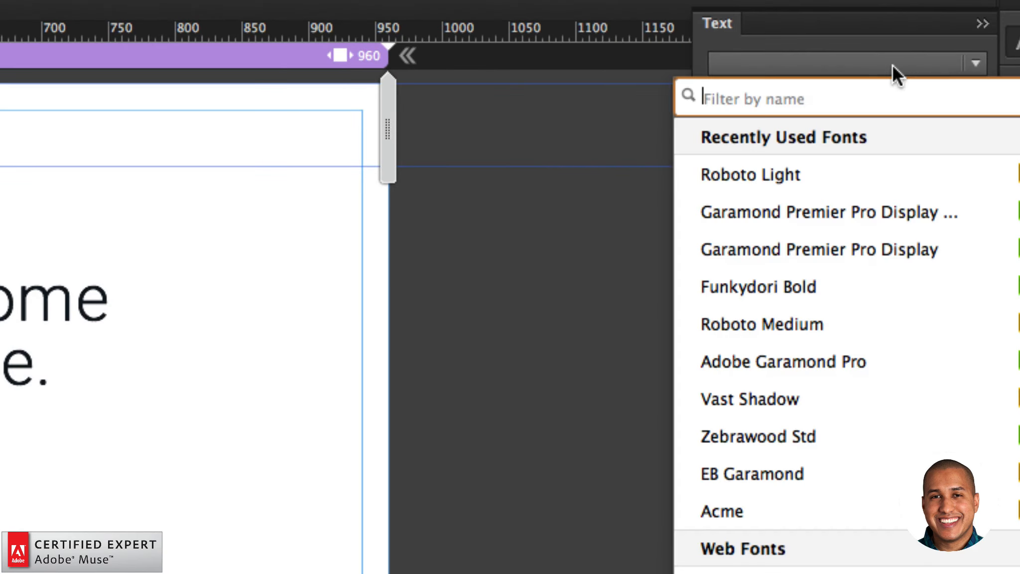
left_click(789, 174)
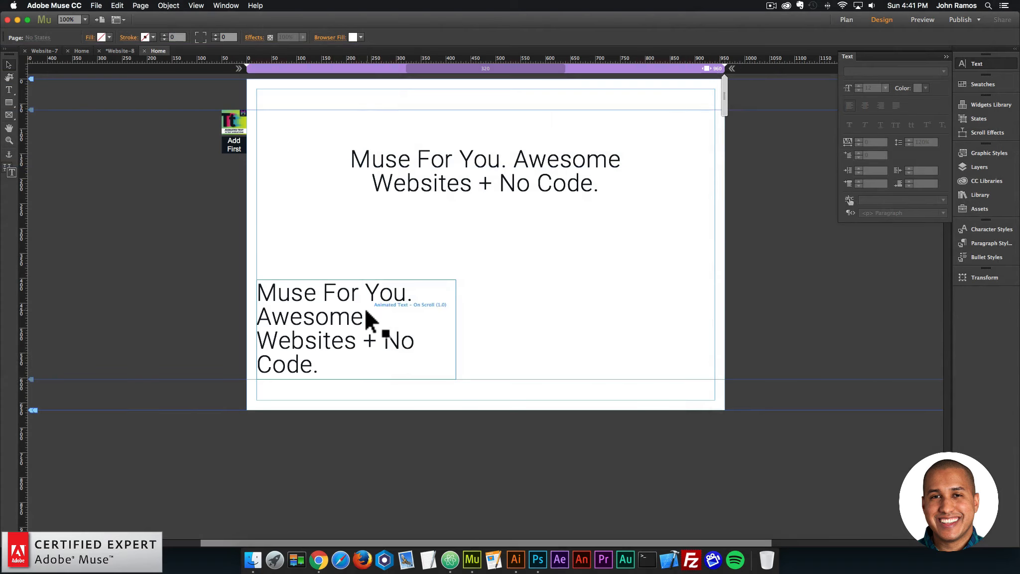
left_click(366, 307)
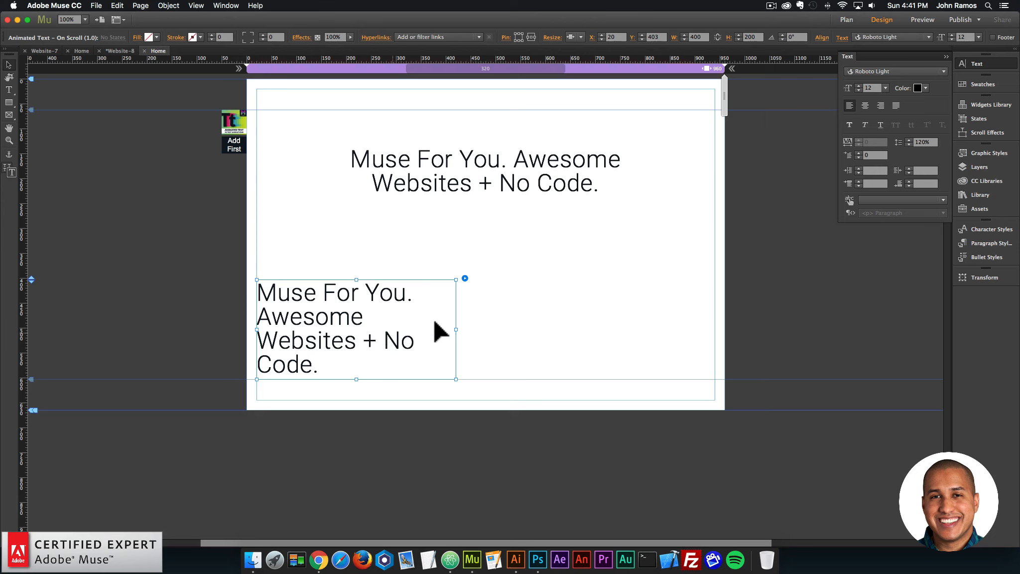
Set the On Scroll widget's instance number to 2 and replace its text with "Animate text on load or on scroll.".
left_click(465, 278)
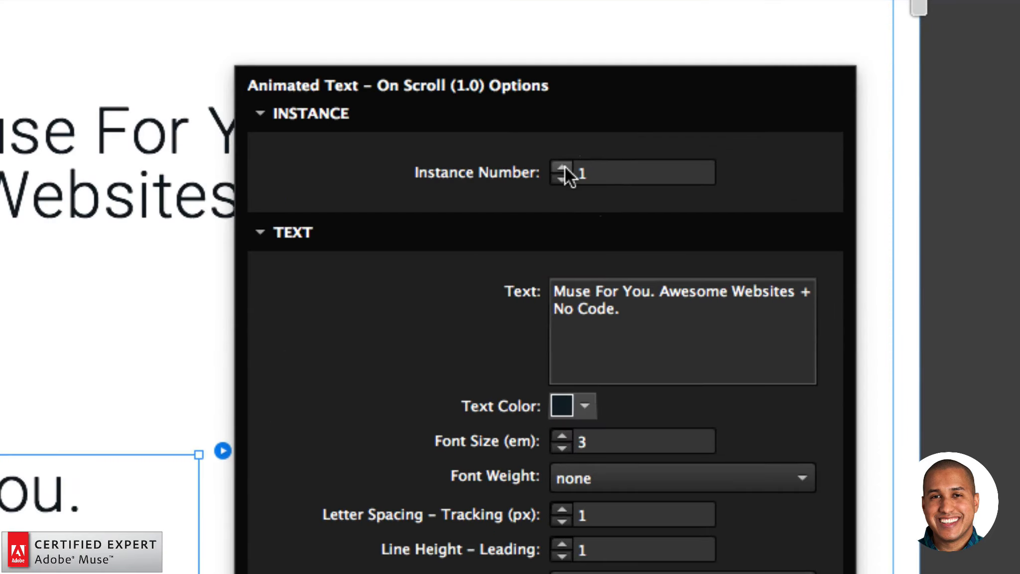
left_click(565, 167)
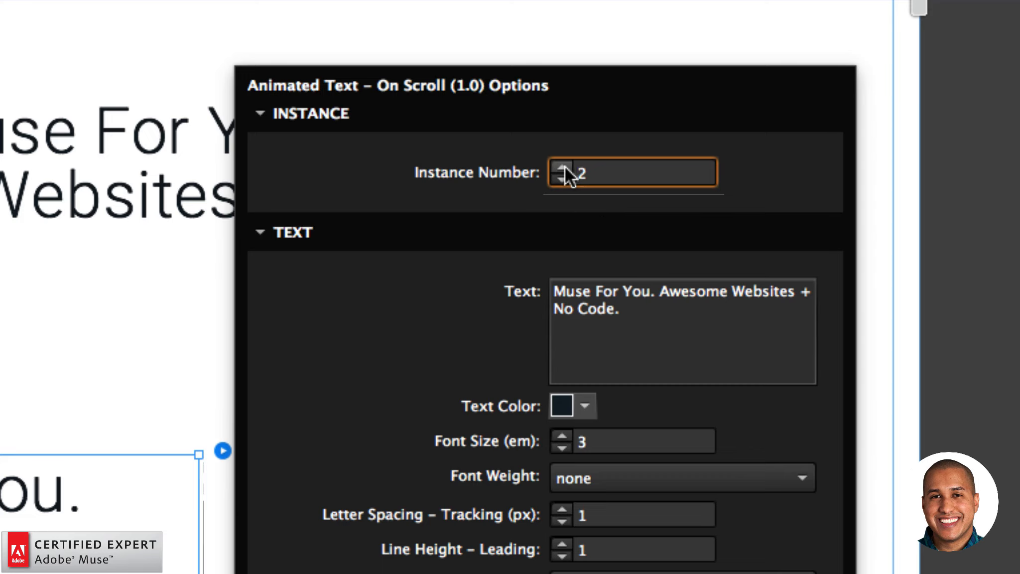
left_click_drag(636, 309, 535, 291)
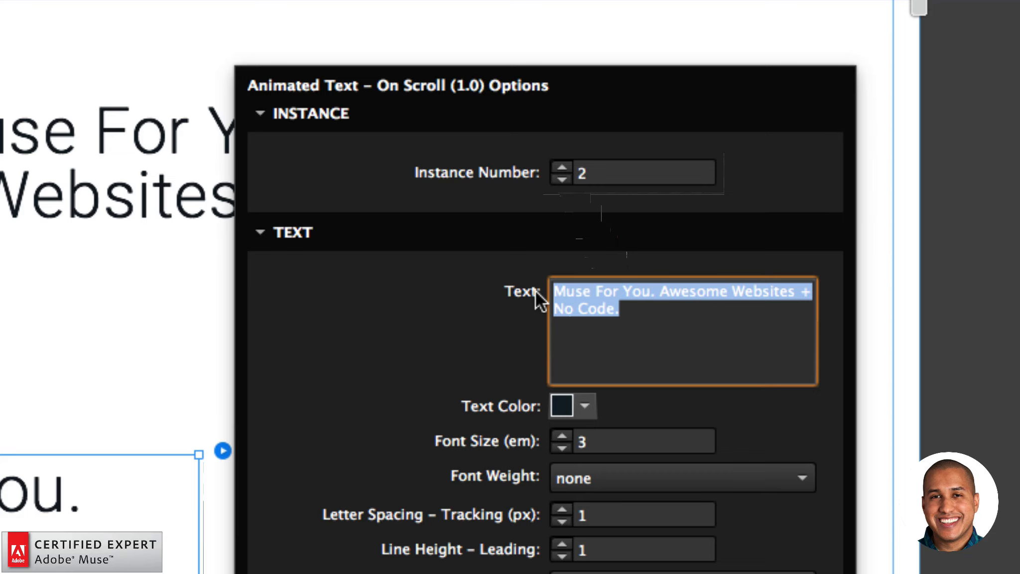
type("Animate te")
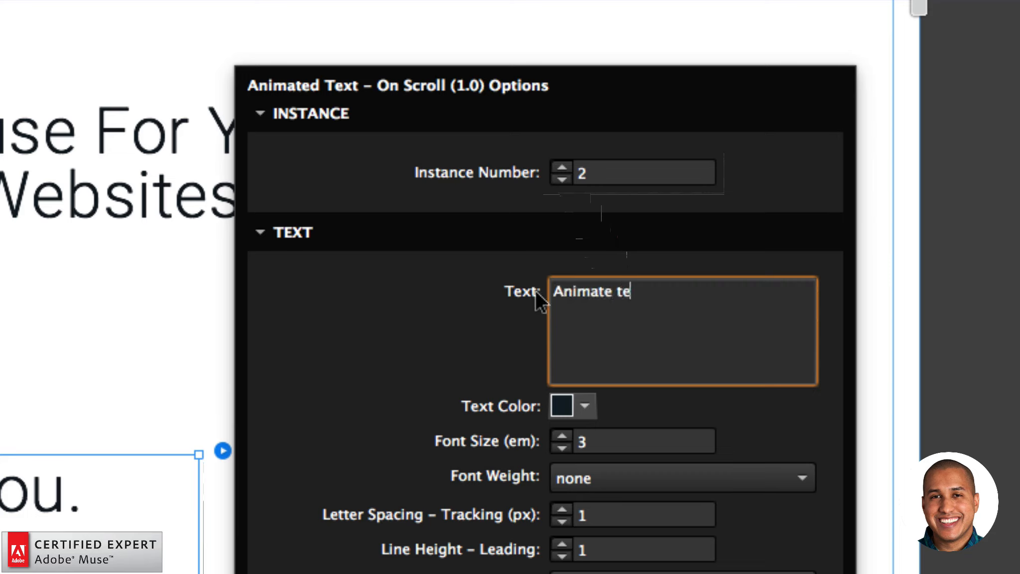
type("xt on load or on scroll.")
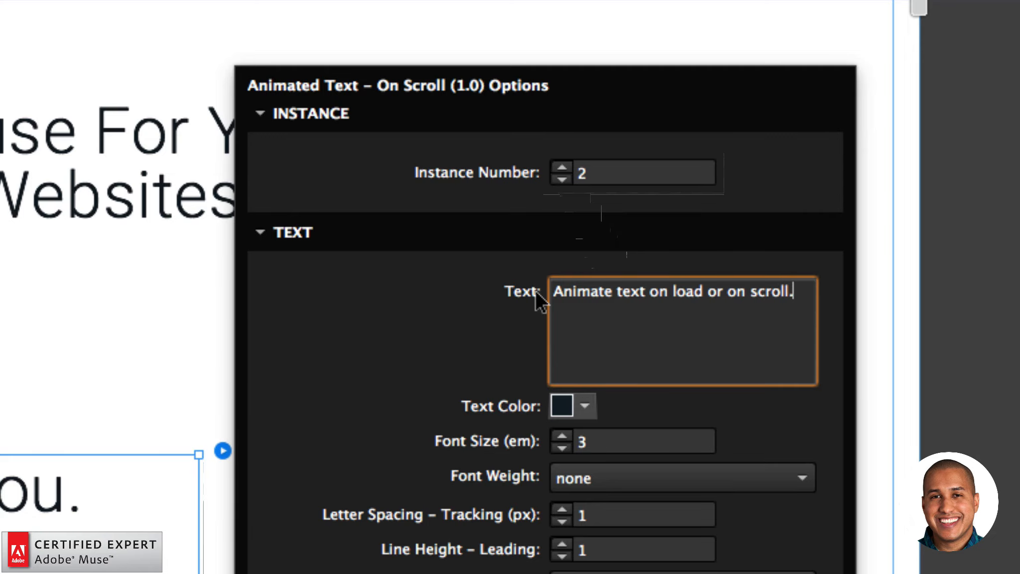
left_click(536, 293)
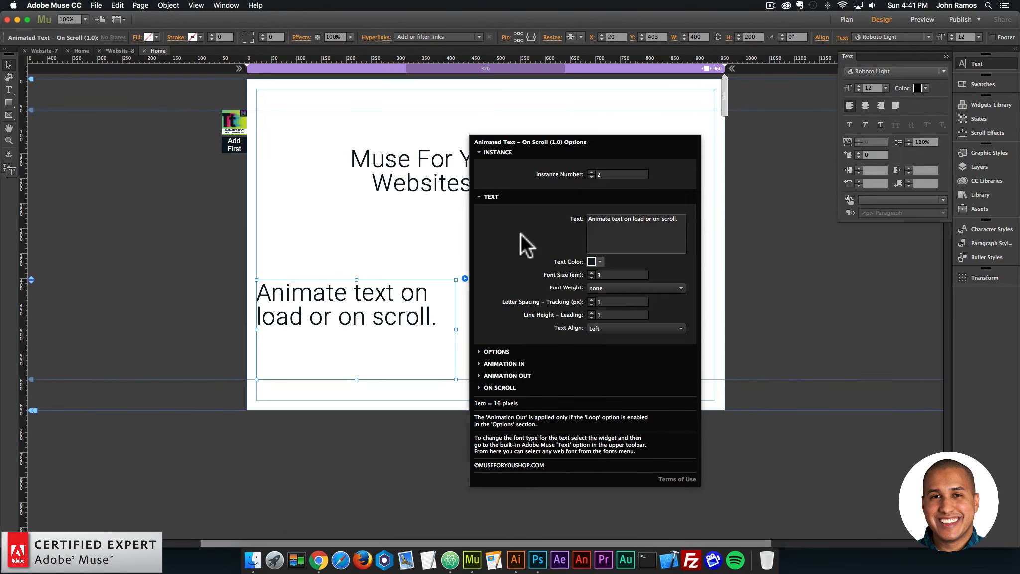
left_click(364, 318)
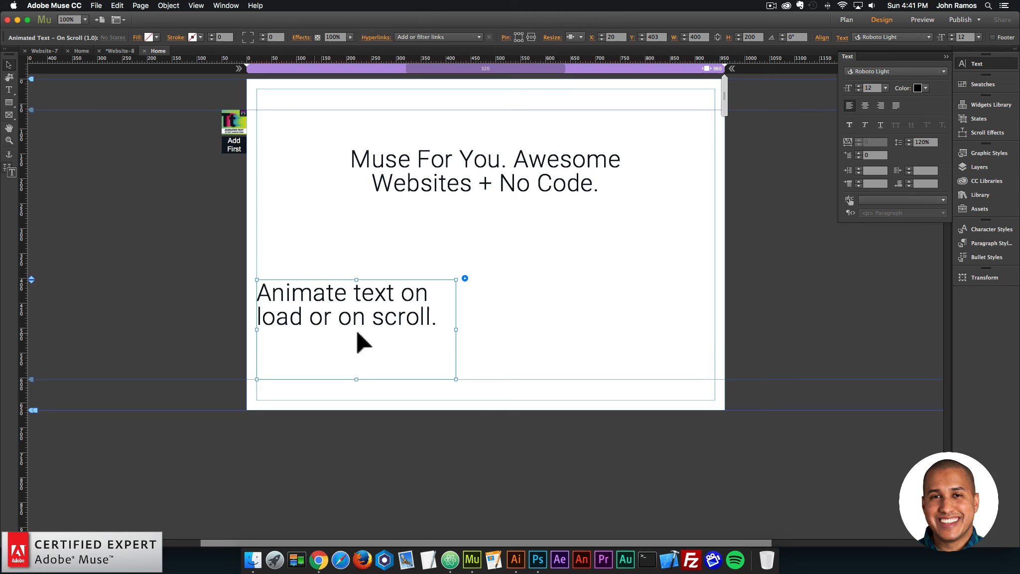
Move the On Scroll widget down the page to X 20, Y 807 and shorten its box to about 100 px high.
left_click_drag(407, 307, 406, 377)
key("super+minus")
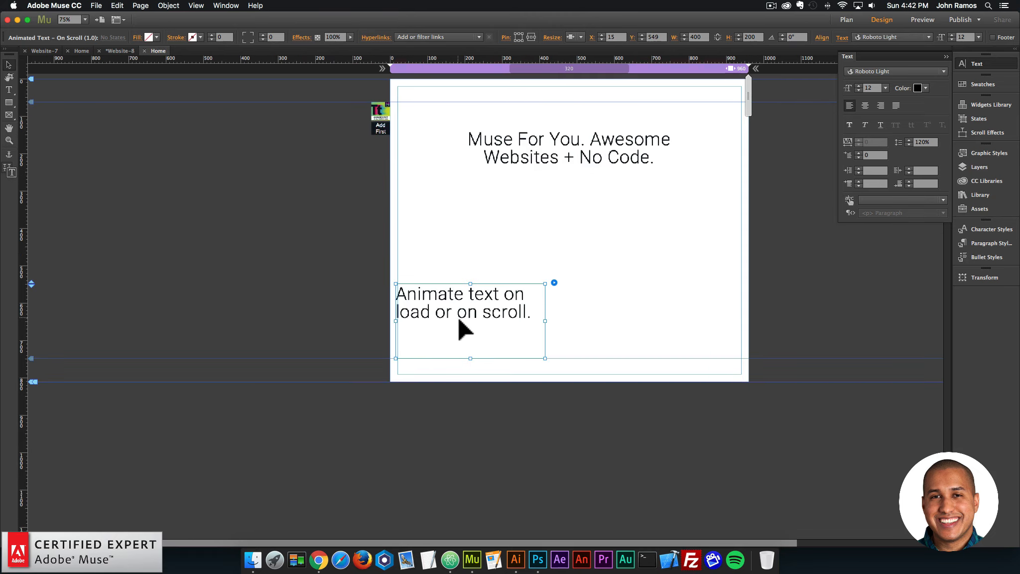
left_click_drag(462, 326, 472, 417)
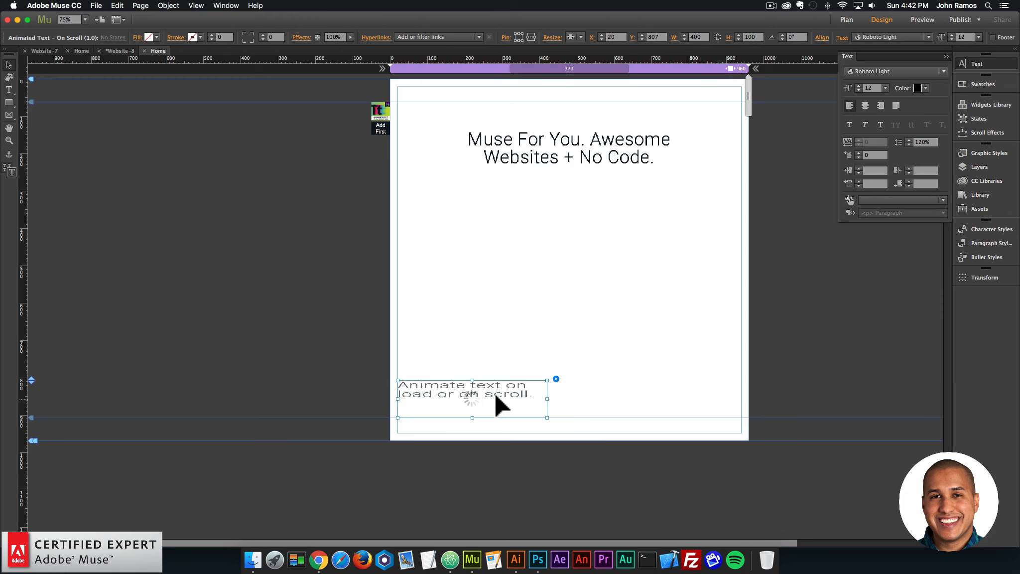
Set the On Scroll widget's Animation In to fadeInUpBig.
left_click(556, 379)
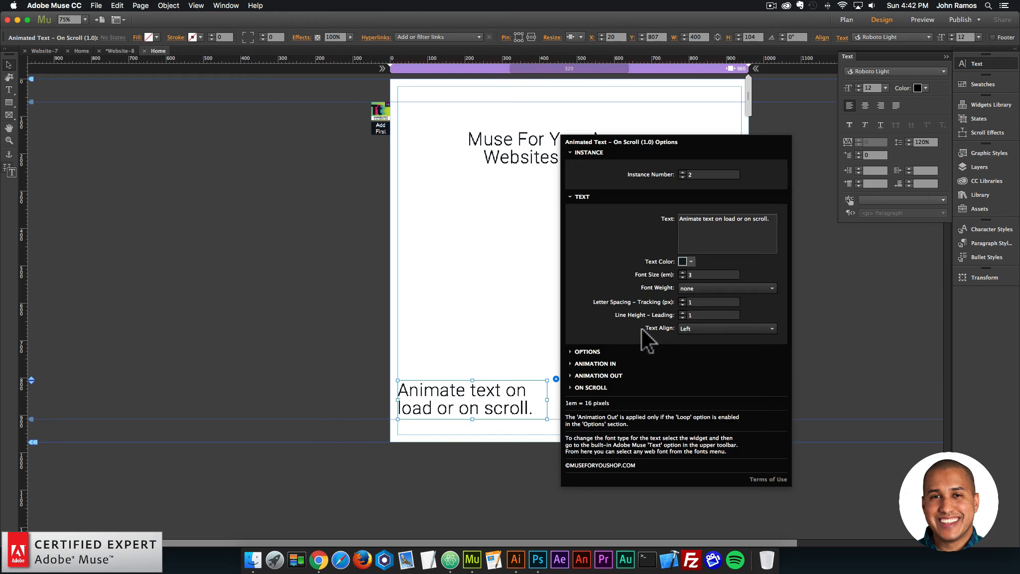
left_click(603, 421)
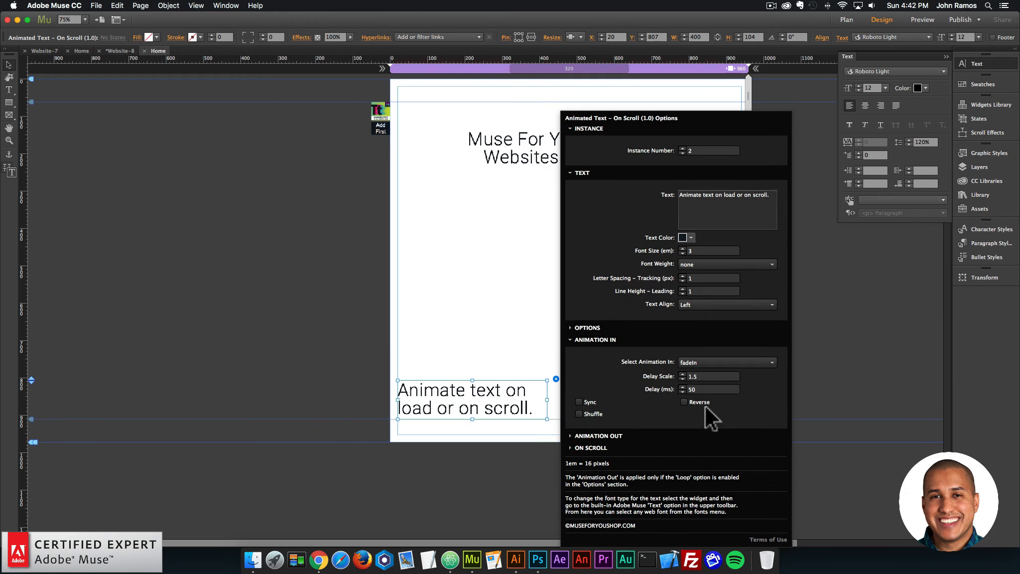
left_click(715, 362)
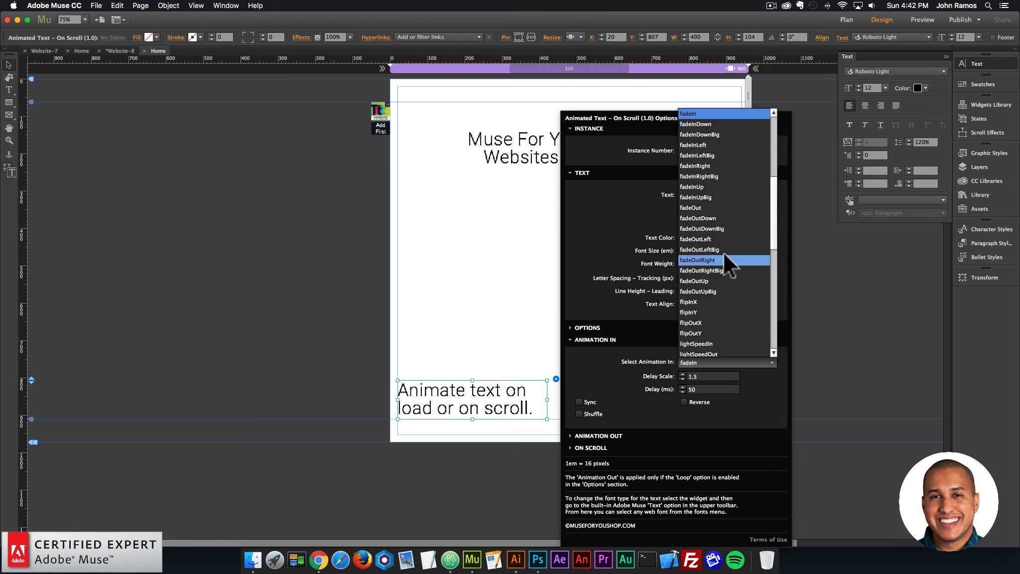
left_click(706, 197)
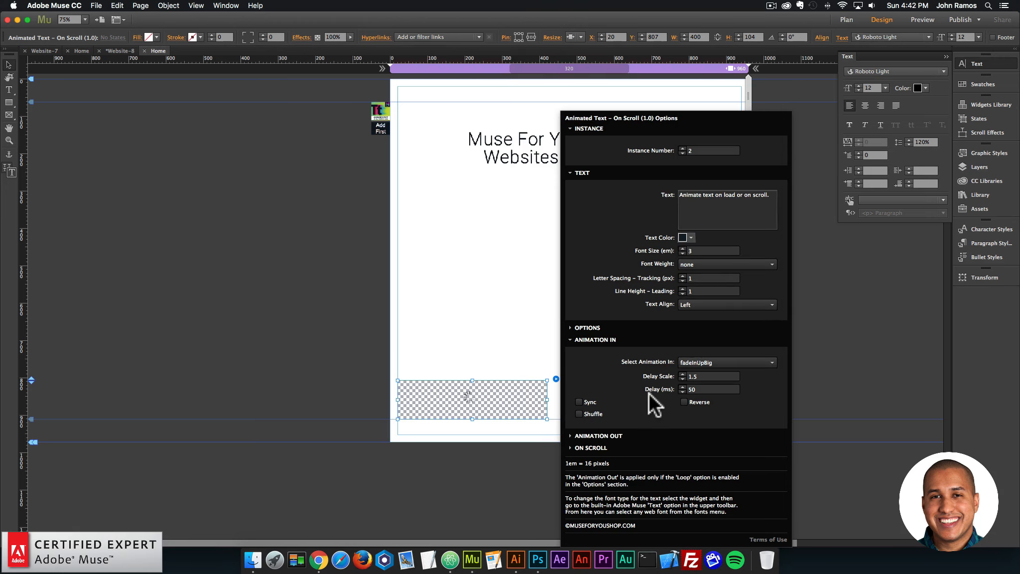
Review the On Scroll widget's Animation Out settings and its scroll offset and Play Once options.
left_click(603, 435)
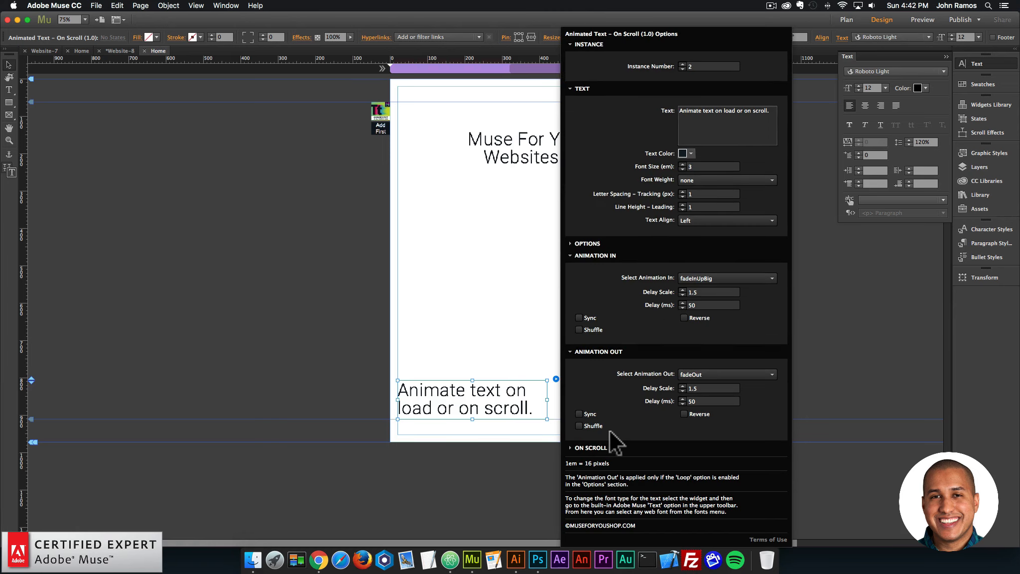
left_click(601, 352)
left_click(600, 339)
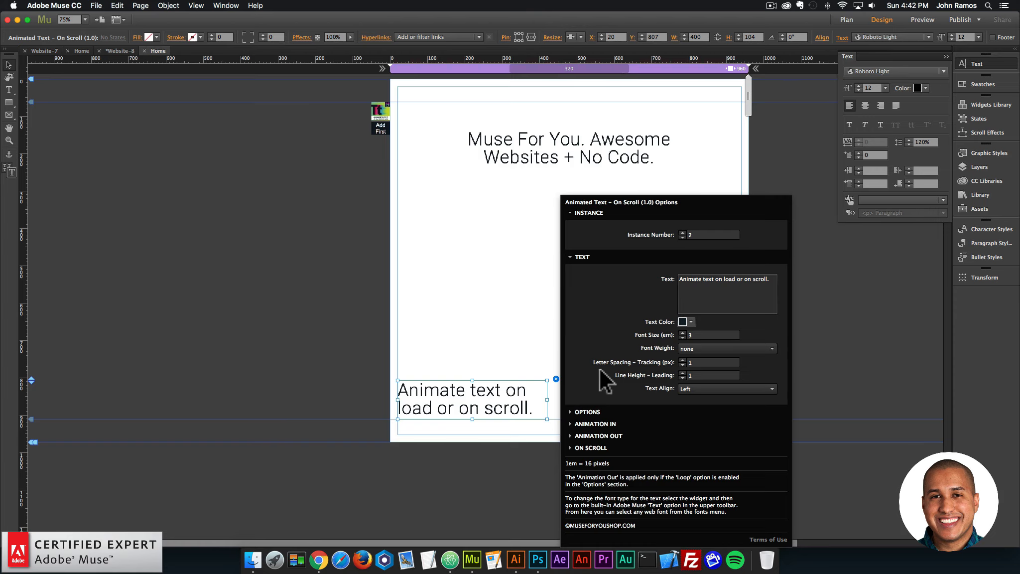
left_click(601, 455)
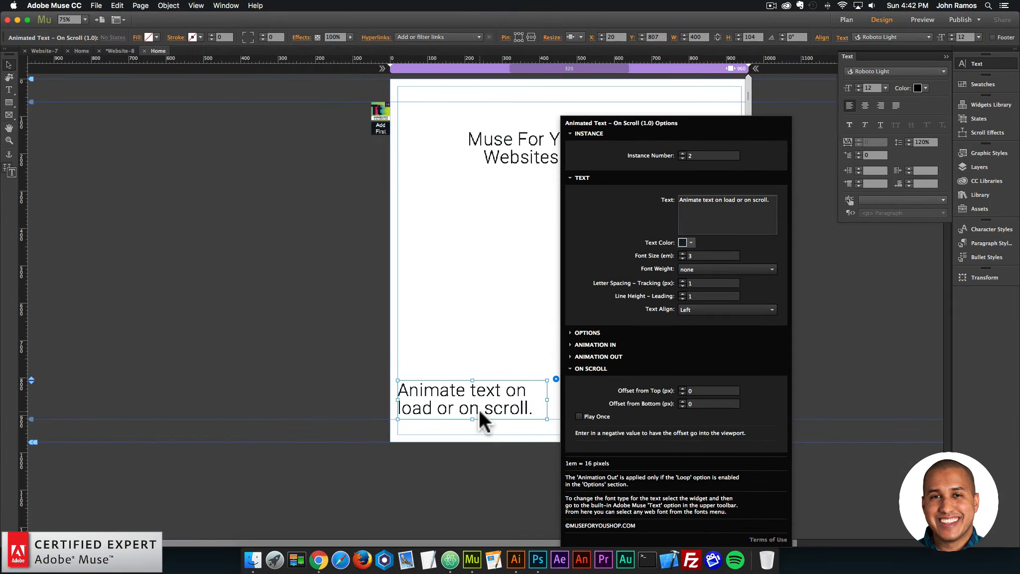
left_click(106, 420)
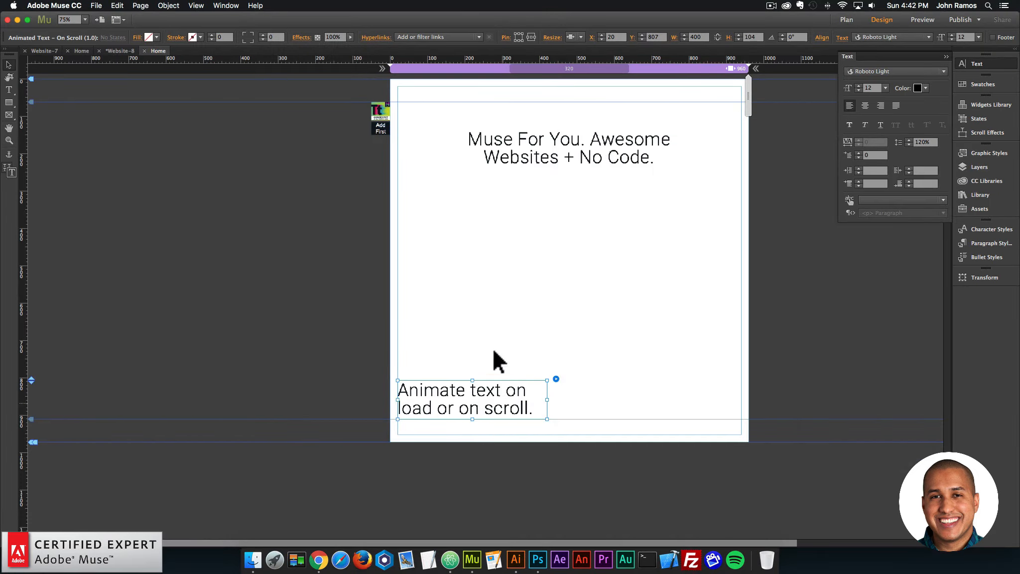
left_click(445, 353)
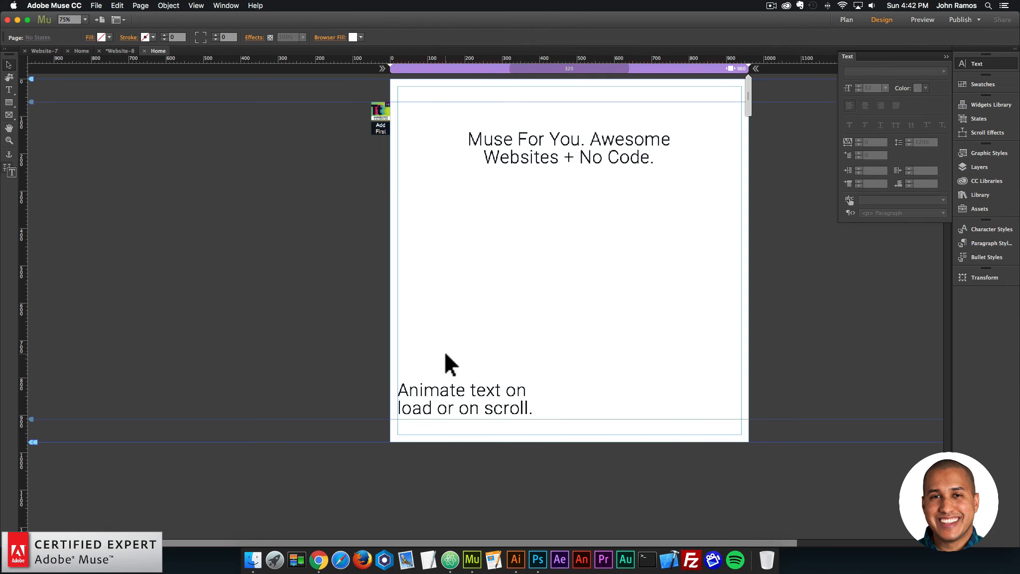
Preview the page in the browser and scroll down and back up to check the On Scroll text animation.
left_click(96, 6)
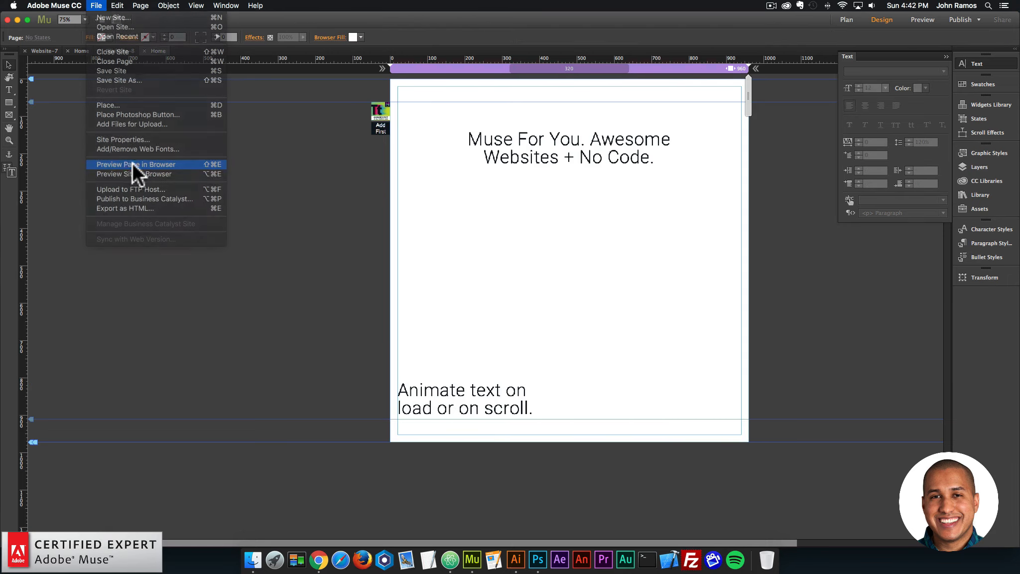
left_click(126, 161)
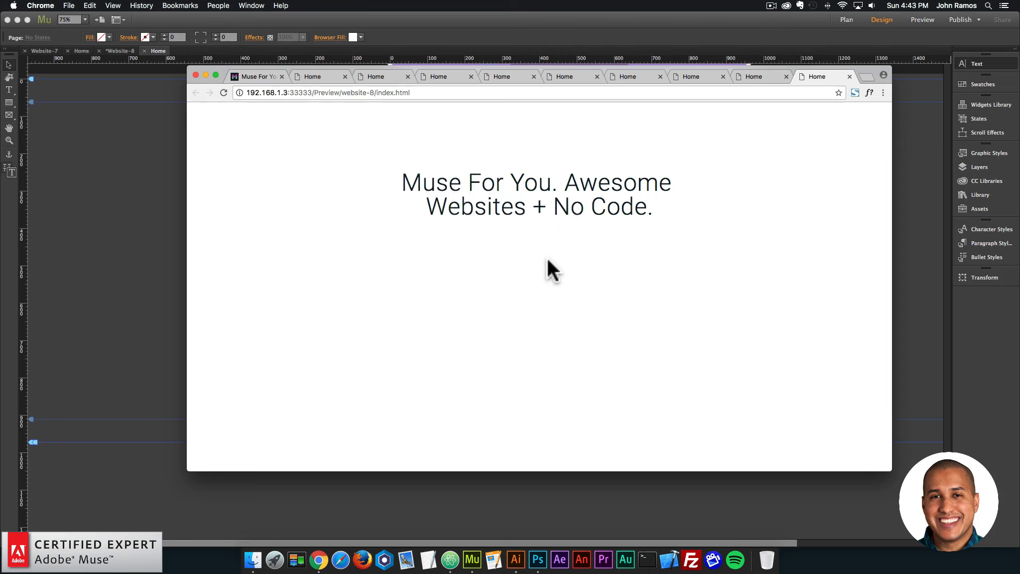
scroll(552, 272, "down", 5)
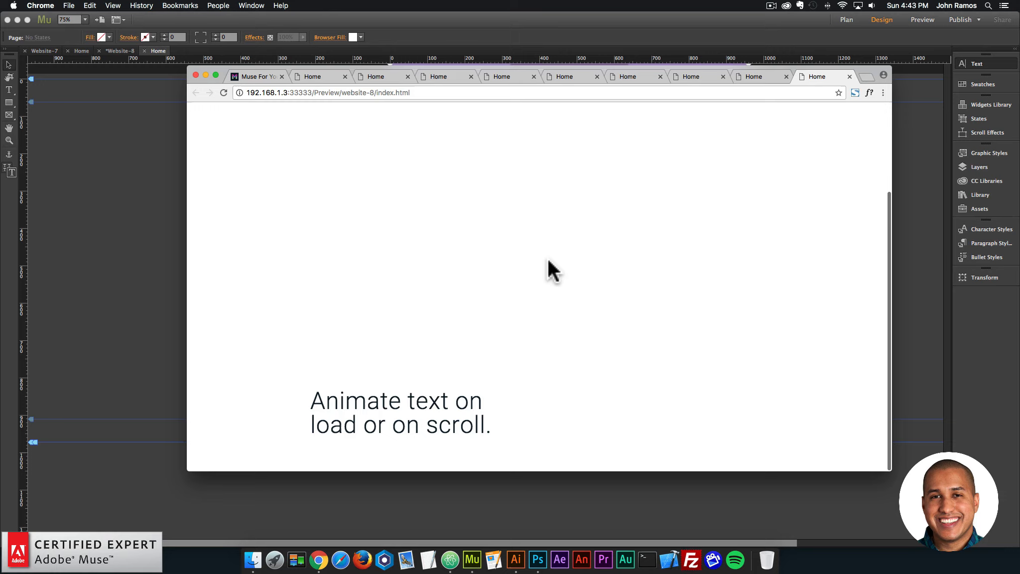
scroll(545, 258, "up", 5)
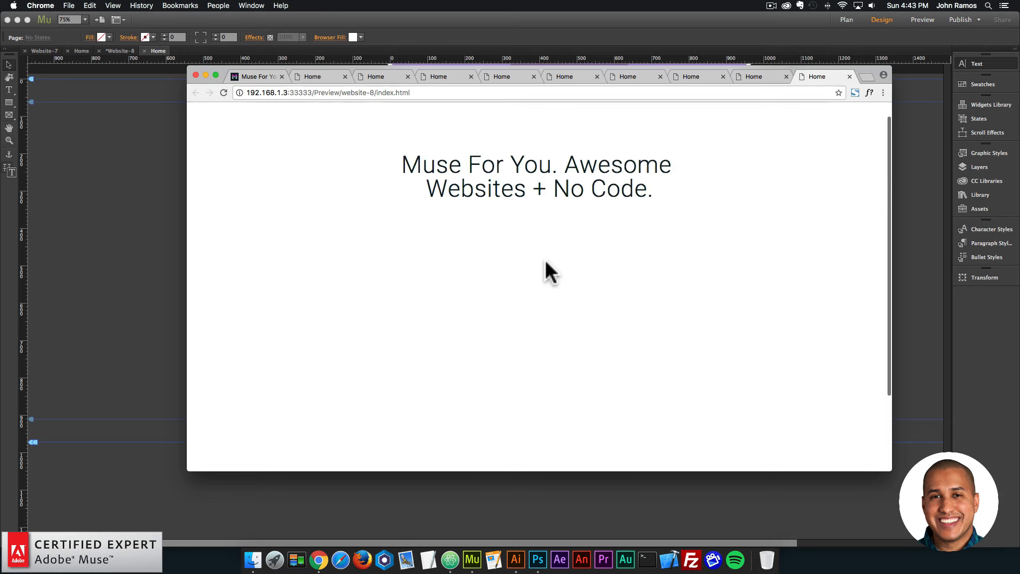
scroll(552, 263, "down", 2)
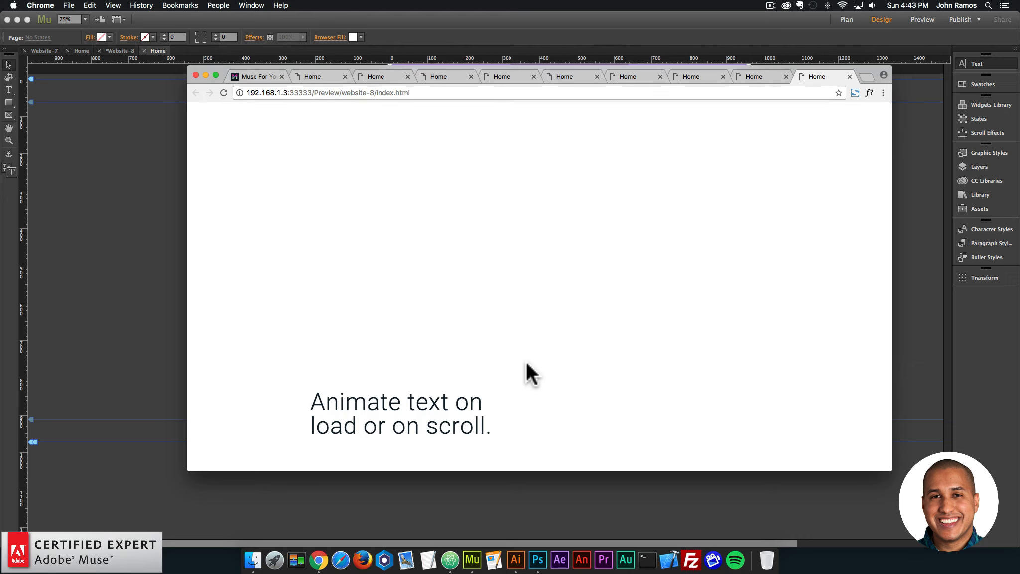
Back in Adobe Muse, extend the page's bottom edge down to about 1800 px to lengthen the page.
left_click(165, 246)
left_click(519, 388)
left_click(555, 379)
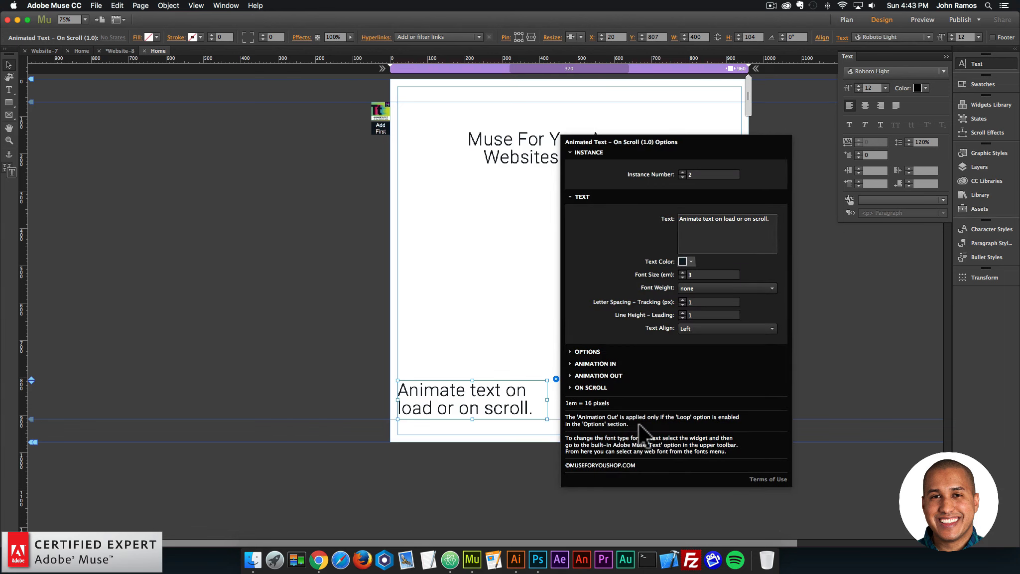
left_click(347, 365)
key("super+minus")
key("super+minus")
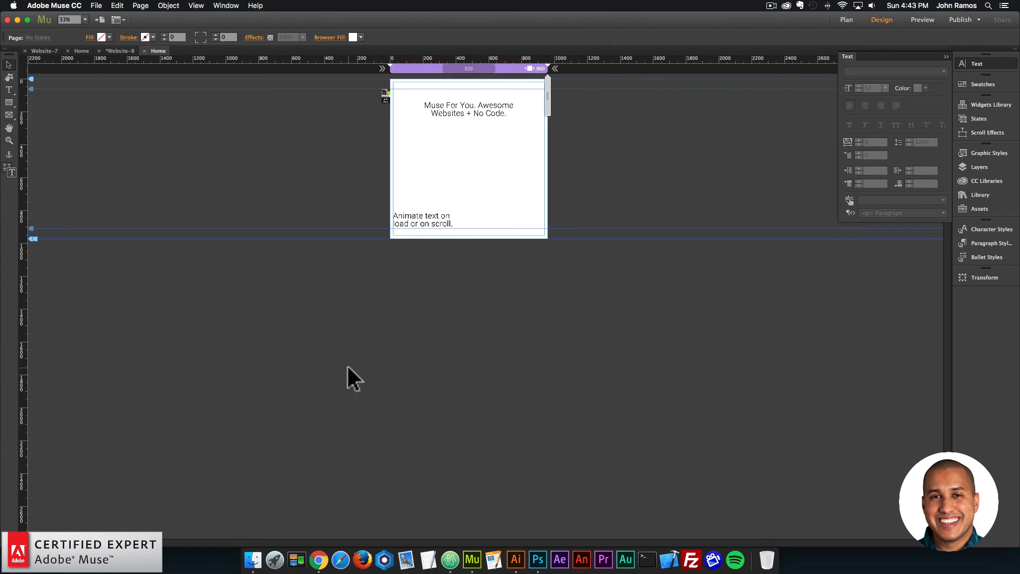
left_click_drag(30, 240, 13, 379)
Preview the lengthened page in the browser and scroll down and up past the On Scroll text to check its animation.
left_click(97, 6)
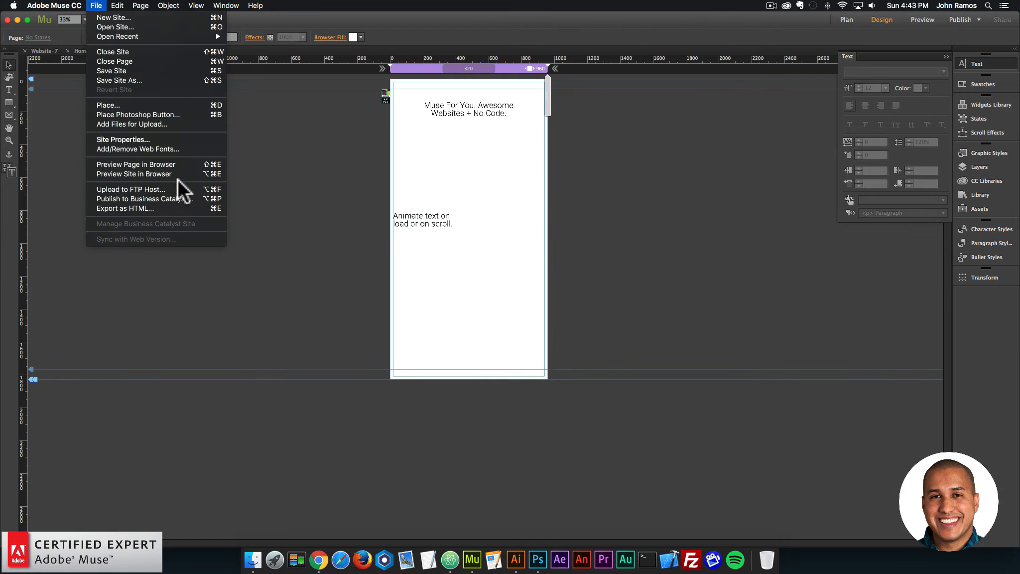
left_click(192, 169)
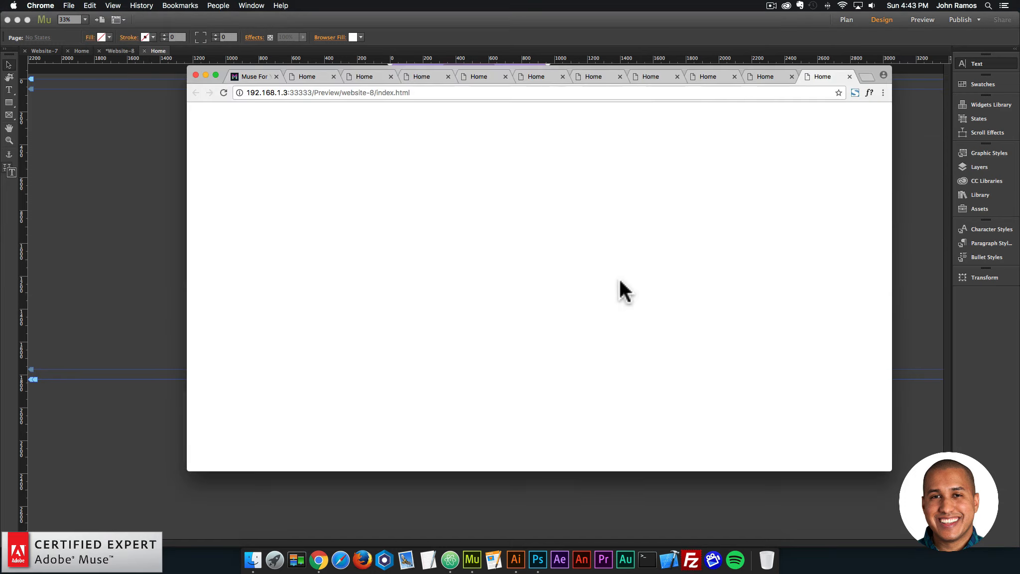
scroll(619, 280, "down", 5)
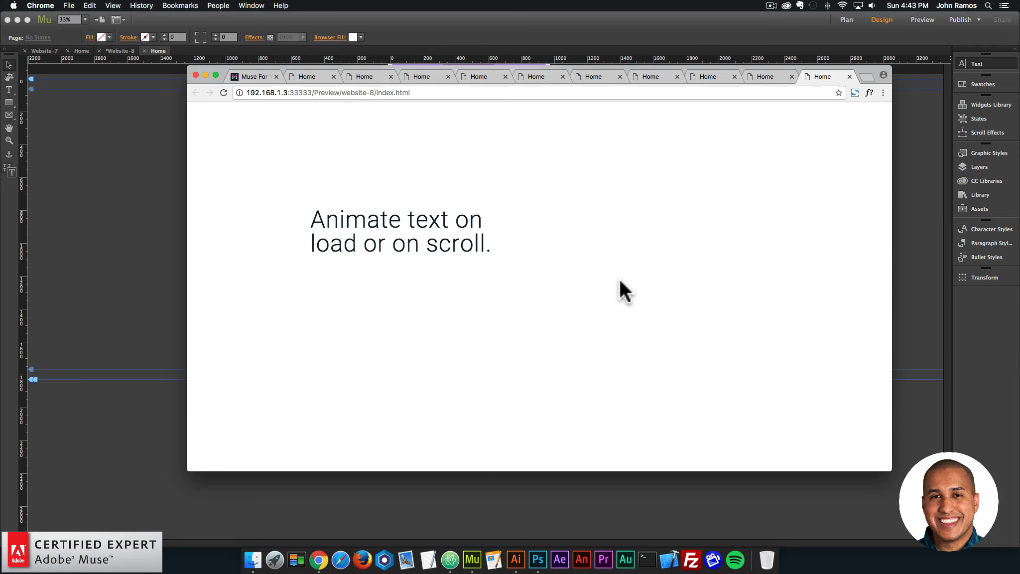
scroll(619, 281, "up", 4)
scroll(619, 282, "up", 2)
scroll(619, 281, "down", 5)
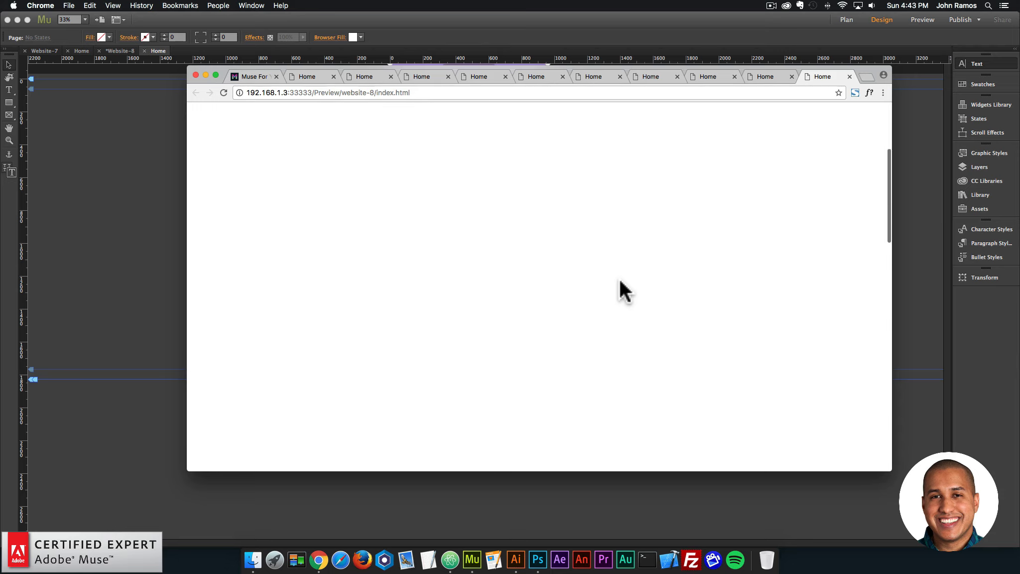
scroll(620, 281, "up", 5)
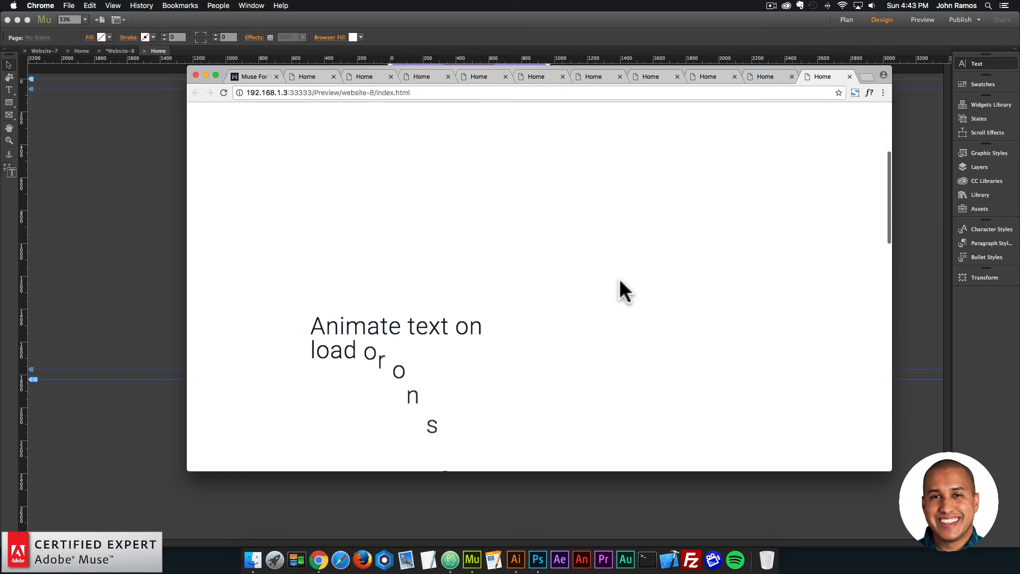
scroll(619, 280, "down", 5)
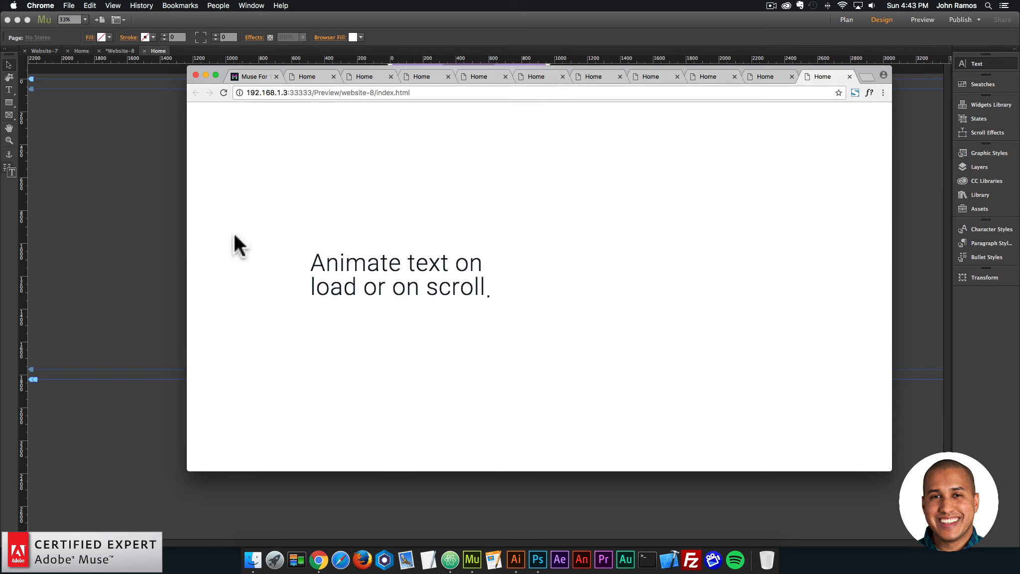
Back in Adobe Muse, enable Play Once in the On Scroll settings of the "Animate text on load or on scroll." widget.
left_click(145, 216)
left_click(449, 214)
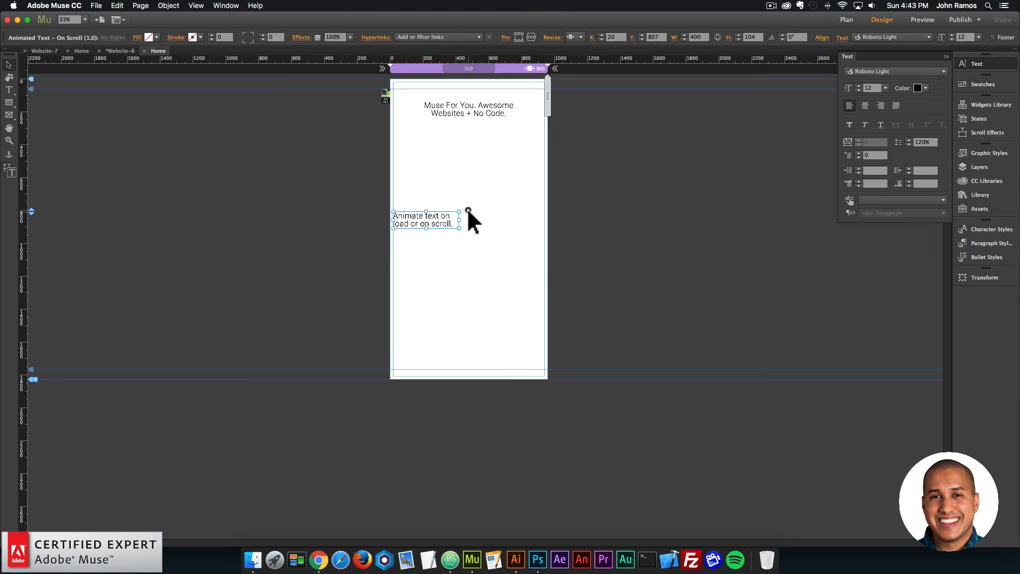
left_click(468, 209)
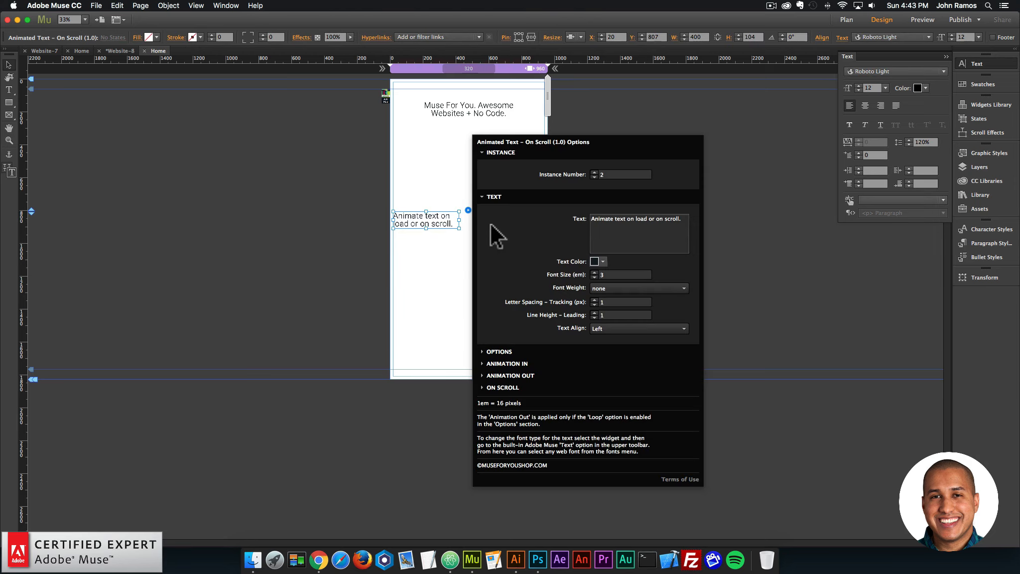
left_click(518, 388)
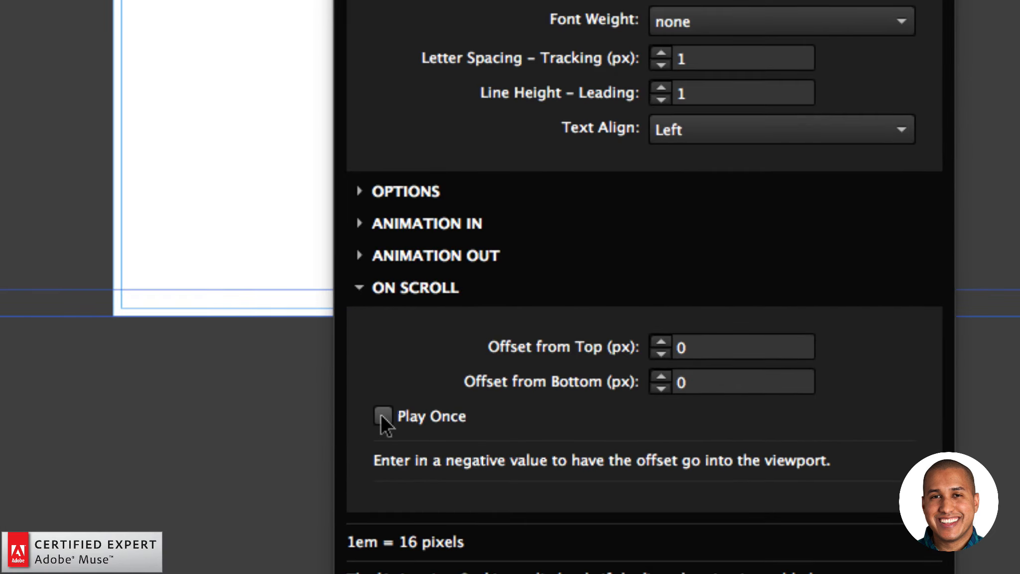
left_click(382, 415)
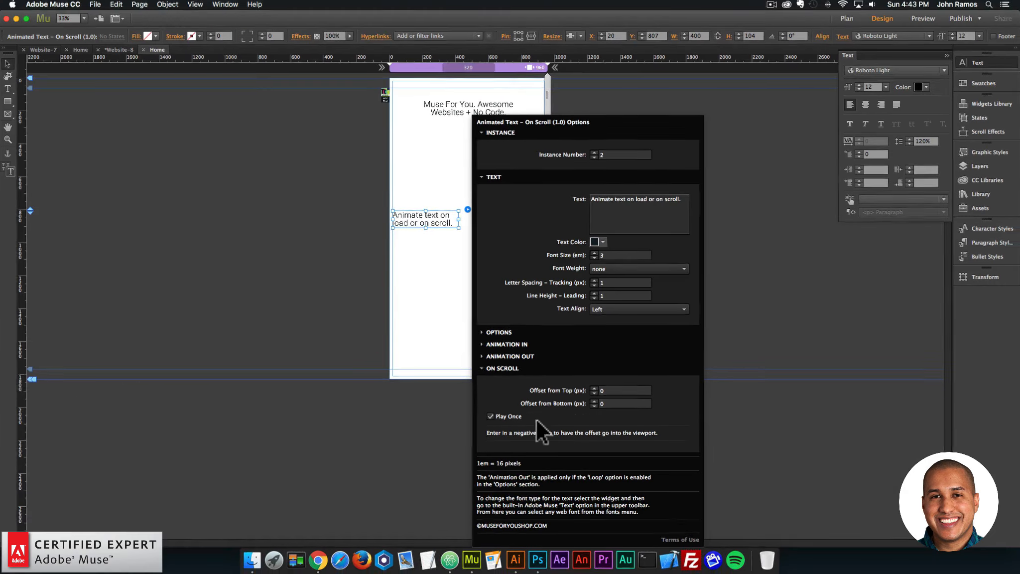
left_click(410, 301)
Preview the page in the browser and scroll down and up repeatedly to test the Play Once behaviour.
left_click(94, 4)
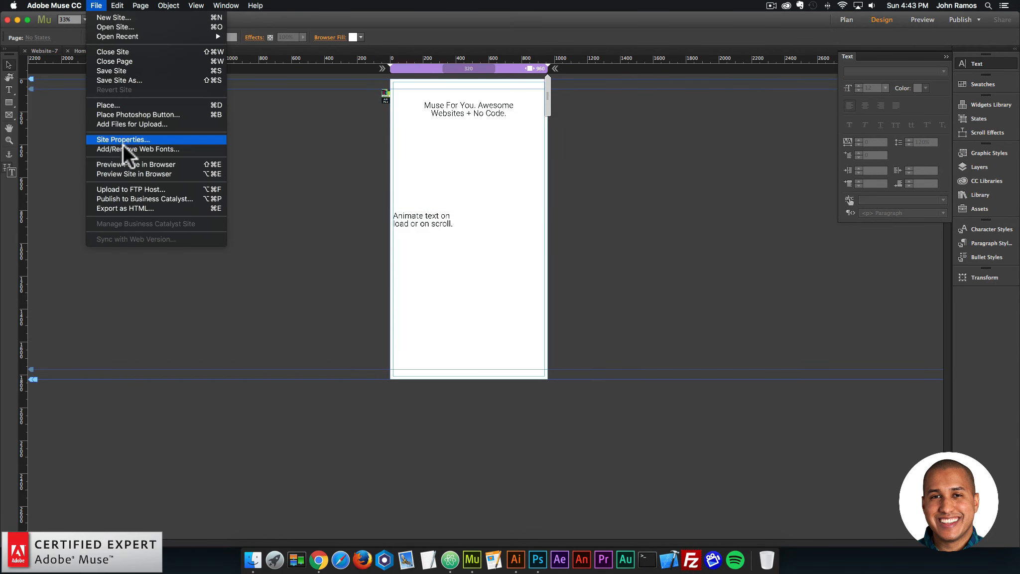
left_click(121, 165)
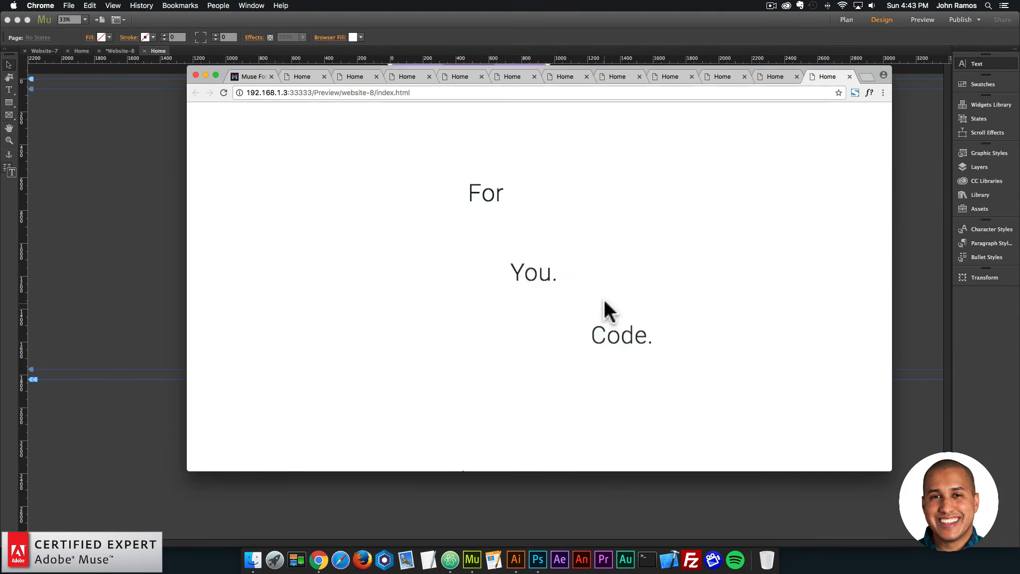
scroll(604, 299, "down", 10)
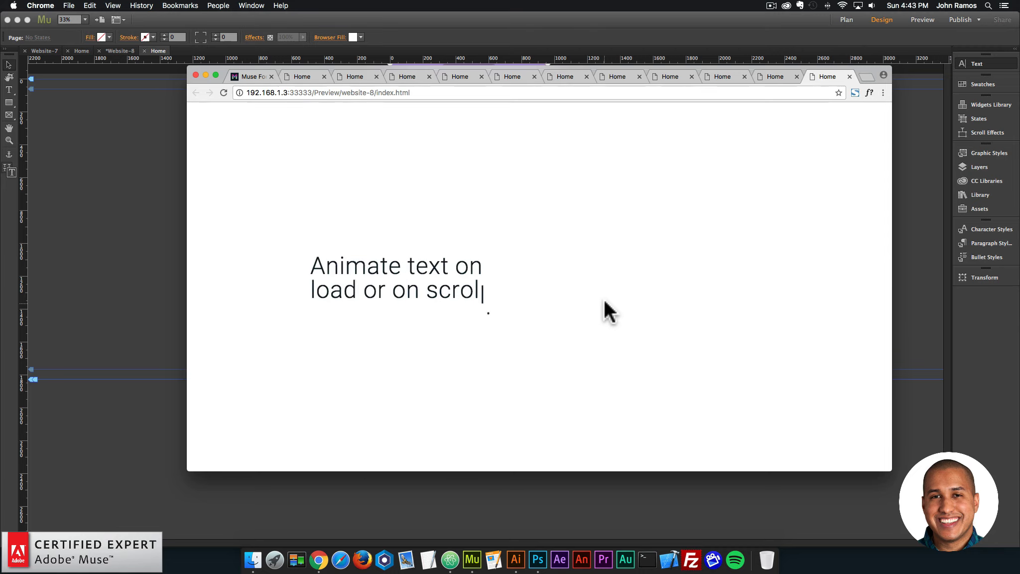
scroll(601, 292, "up", 5)
scroll(602, 293, "down", 5)
scroll(601, 293, "up", 5)
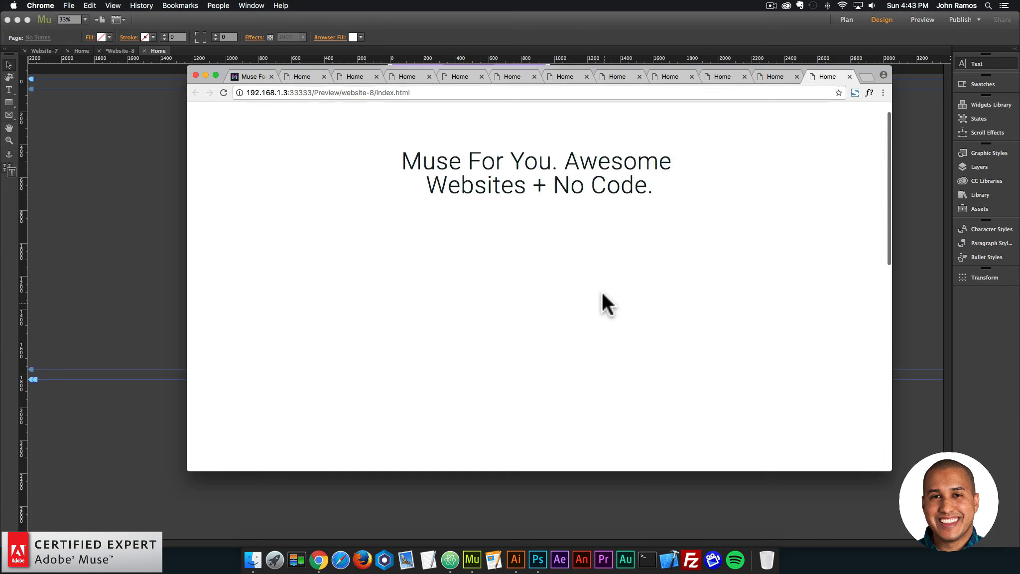
scroll(601, 292, "down", 5)
scroll(602, 291, "up", 5)
scroll(602, 292, "down", 8)
scroll(601, 292, "up", 6)
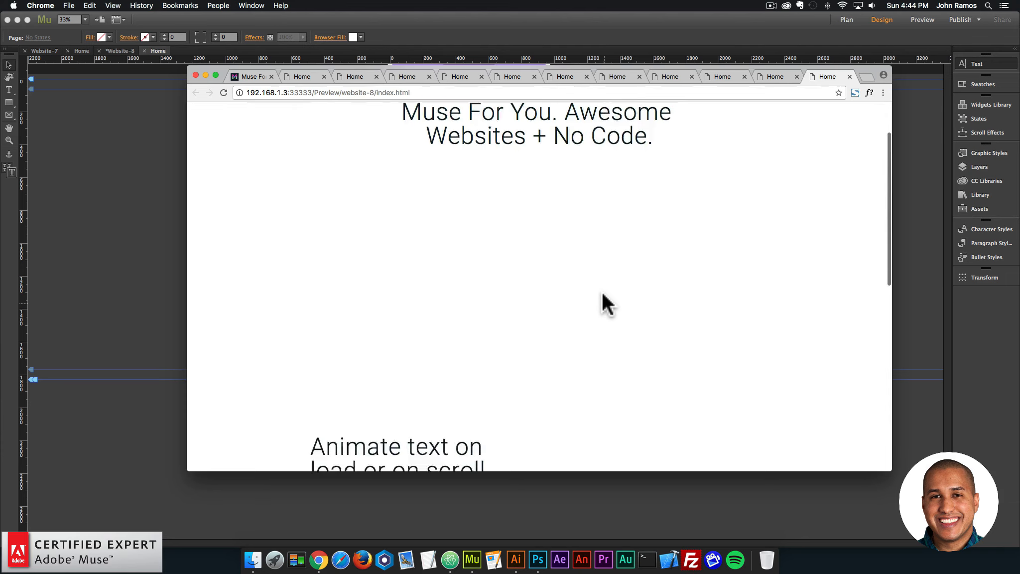
scroll(601, 292, "down", 5)
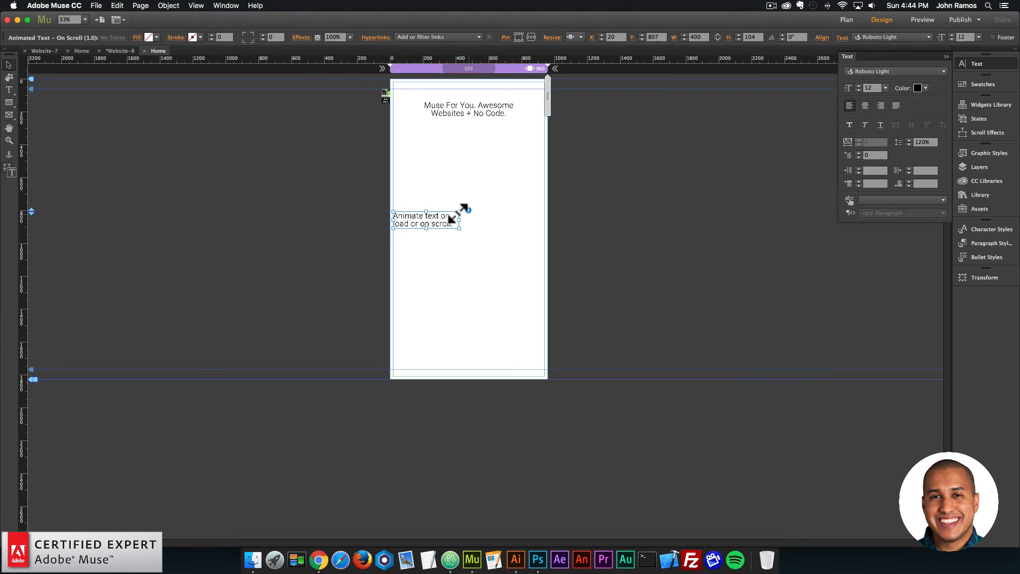
Disable Play Once in the Animated Text On Scroll widget's options.
left_click(468, 209)
left_click(511, 387)
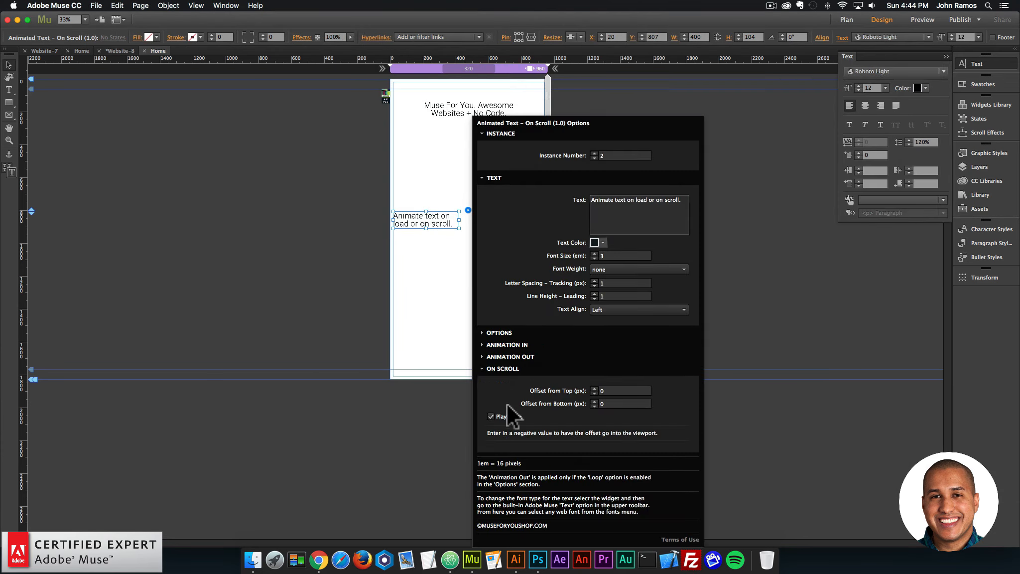
left_click(444, 270)
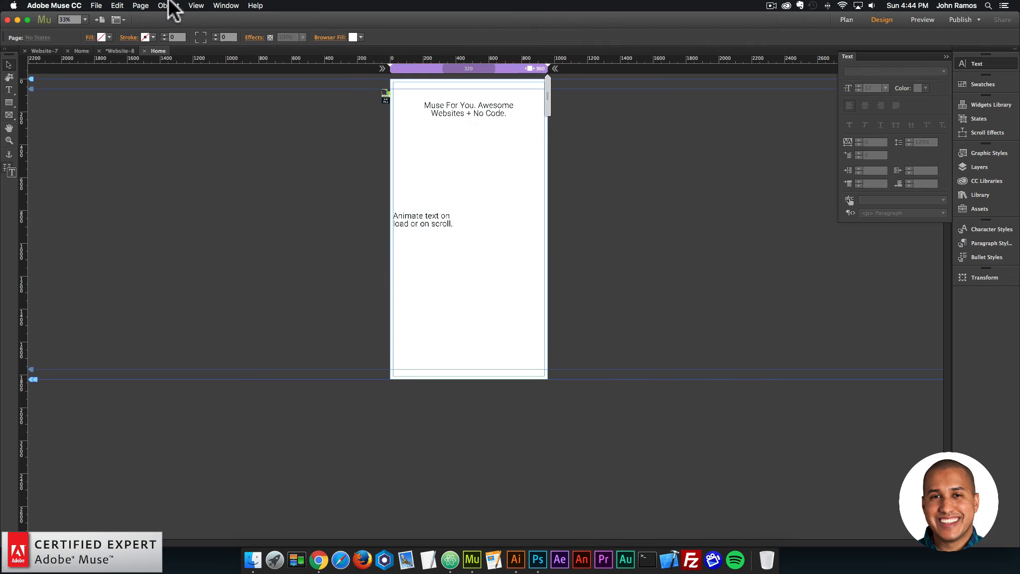
Preview the page in the browser and scroll in both directions to check the text animation with Play Once off.
left_click(95, 6)
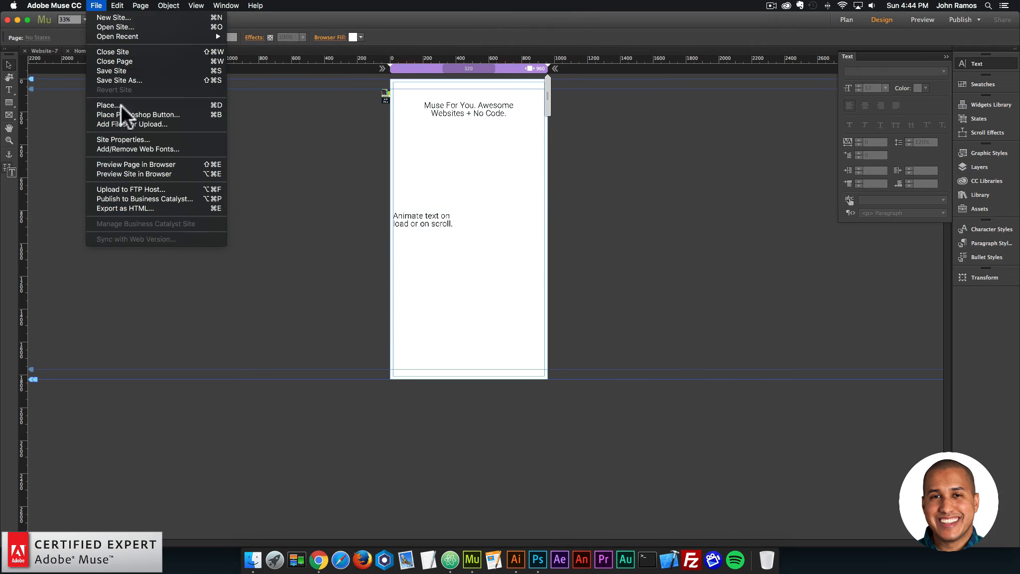
left_click(134, 165)
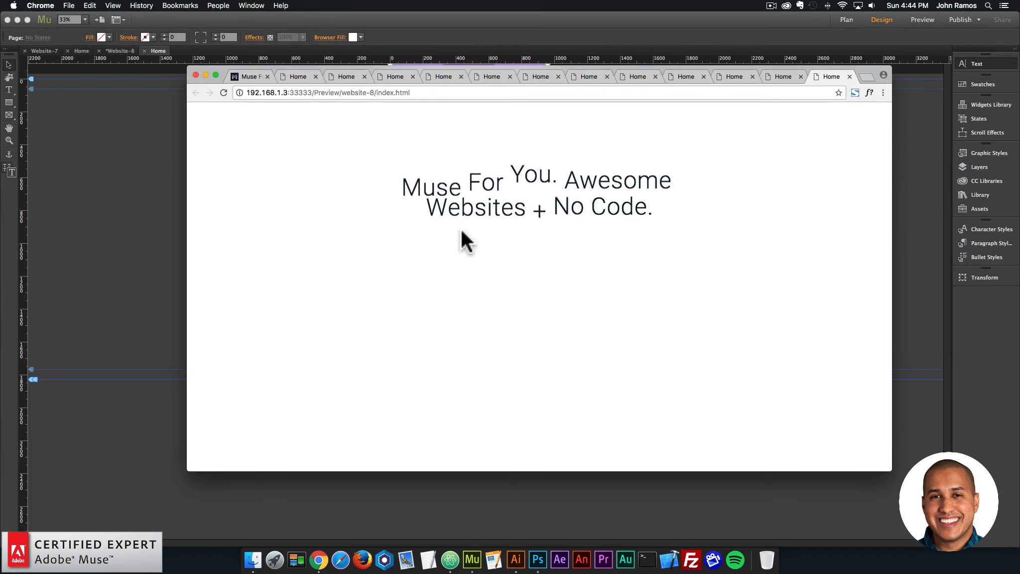
scroll(476, 282, "down", 4)
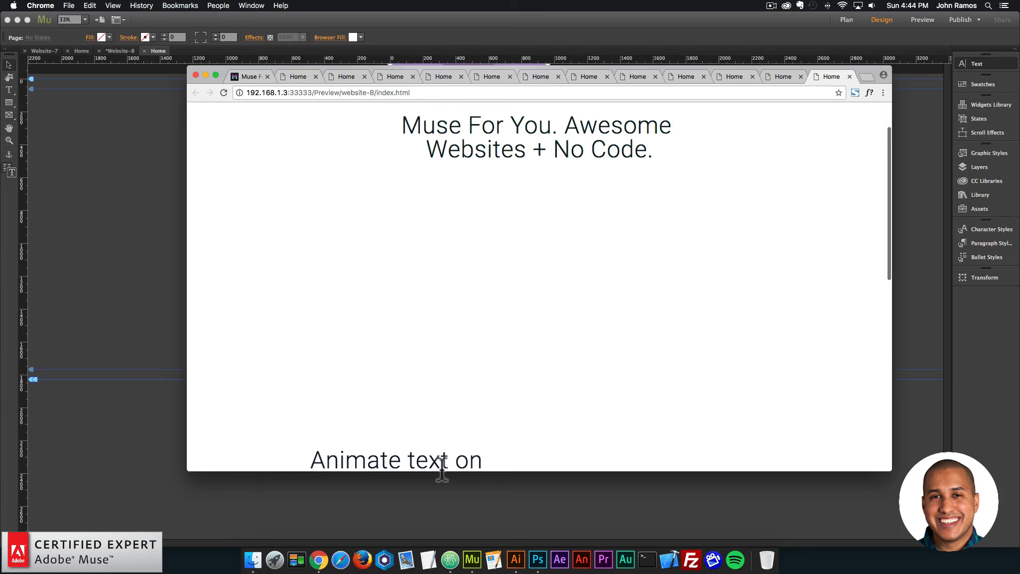
scroll(441, 434, "down", 6)
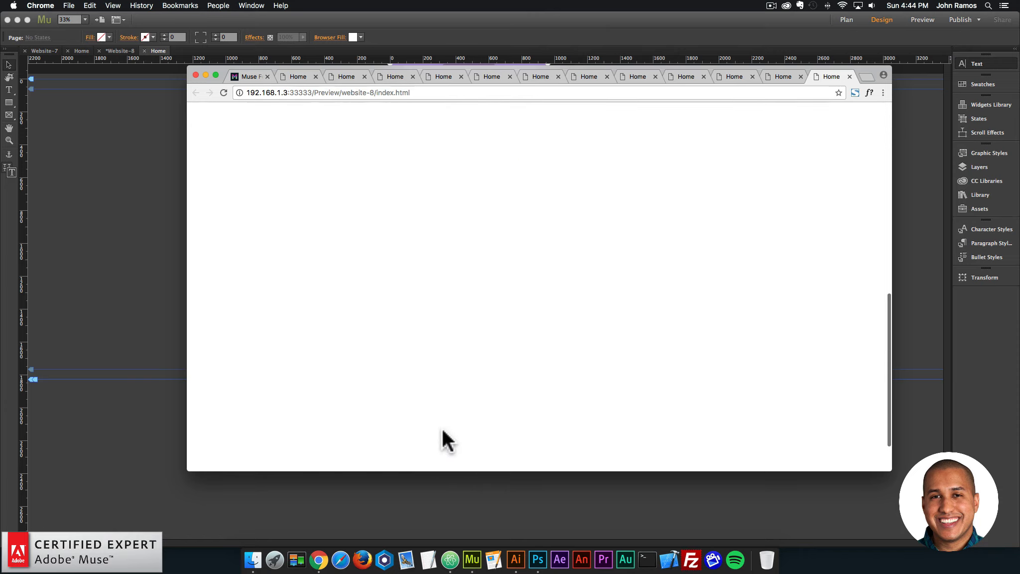
scroll(442, 429, "up", 4)
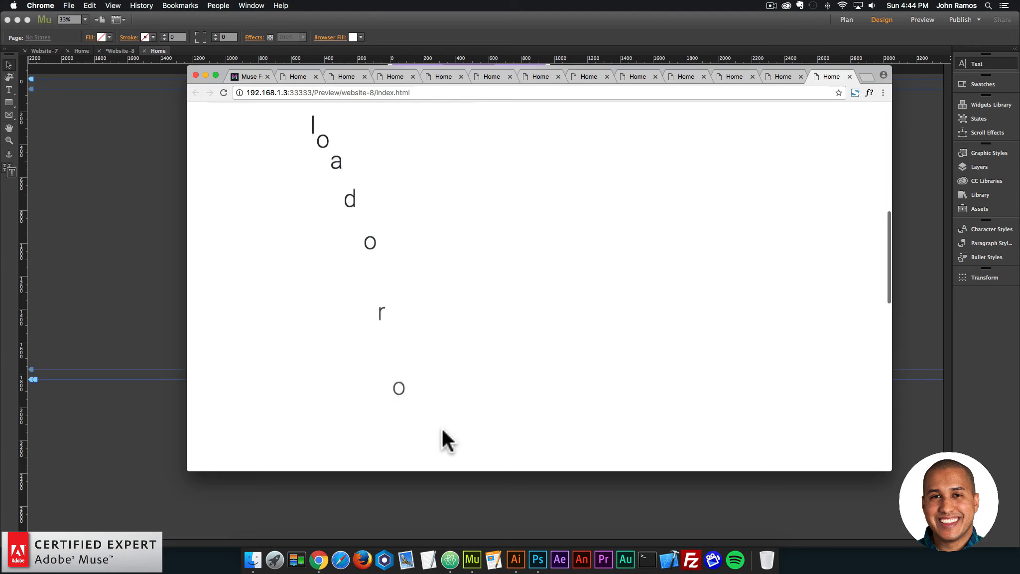
scroll(441, 428, "down", 5)
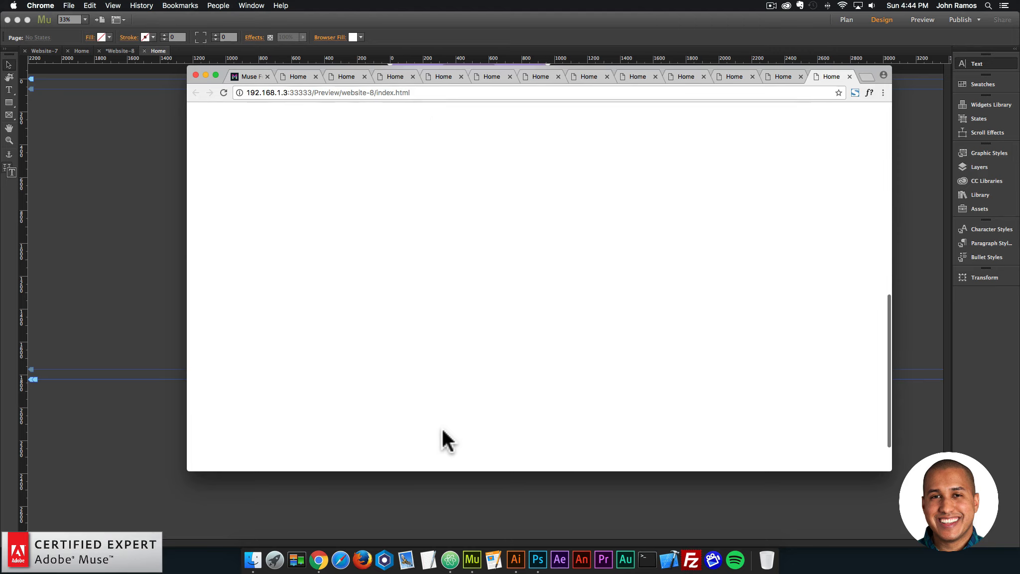
scroll(442, 429, "up", 4)
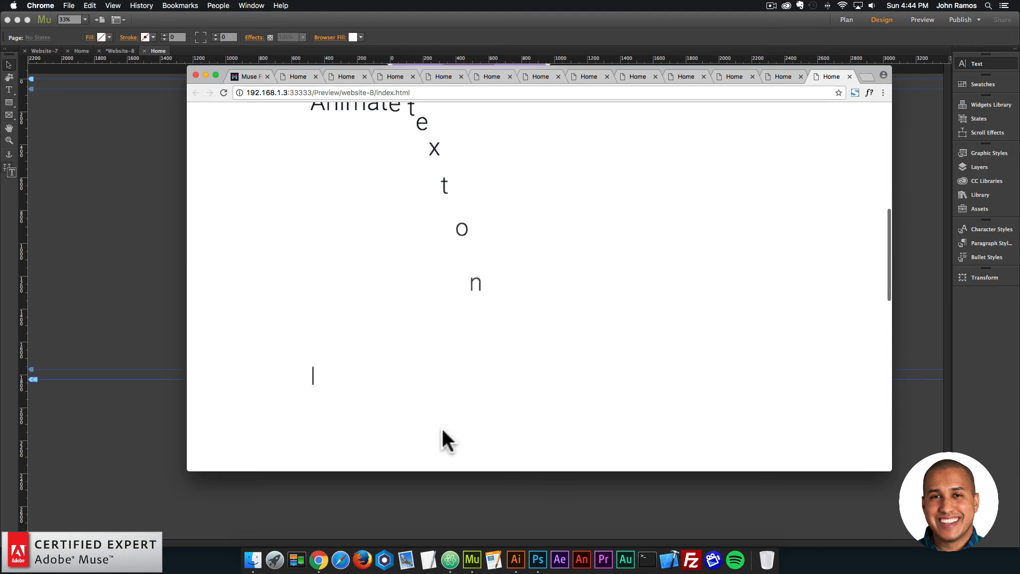
scroll(441, 428, "down", 3)
scroll(441, 428, "up", 3)
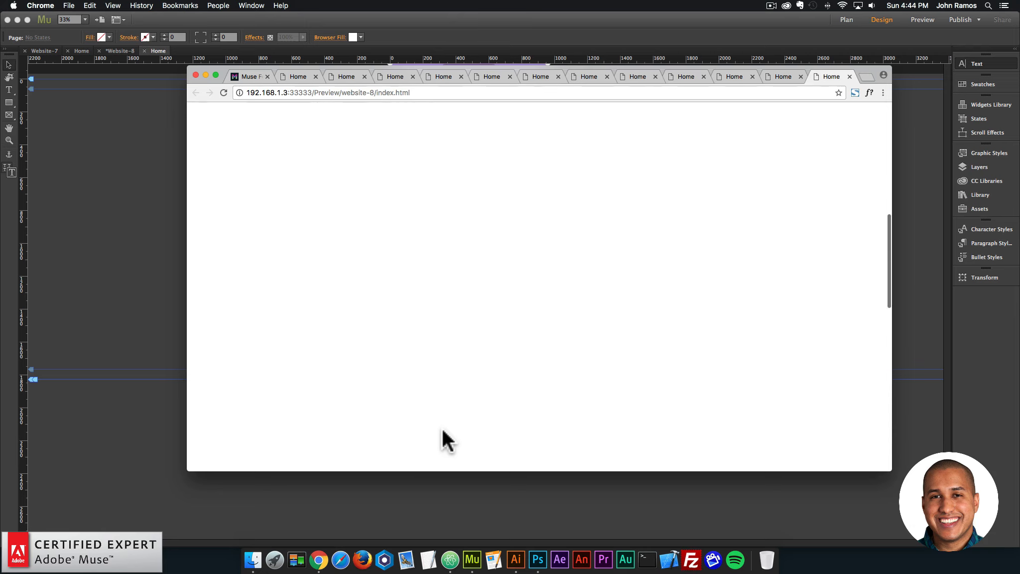
Back in Adobe Muse, set the On Scroll widget's Animation In to wobble.
left_click(145, 264)
left_click(450, 222)
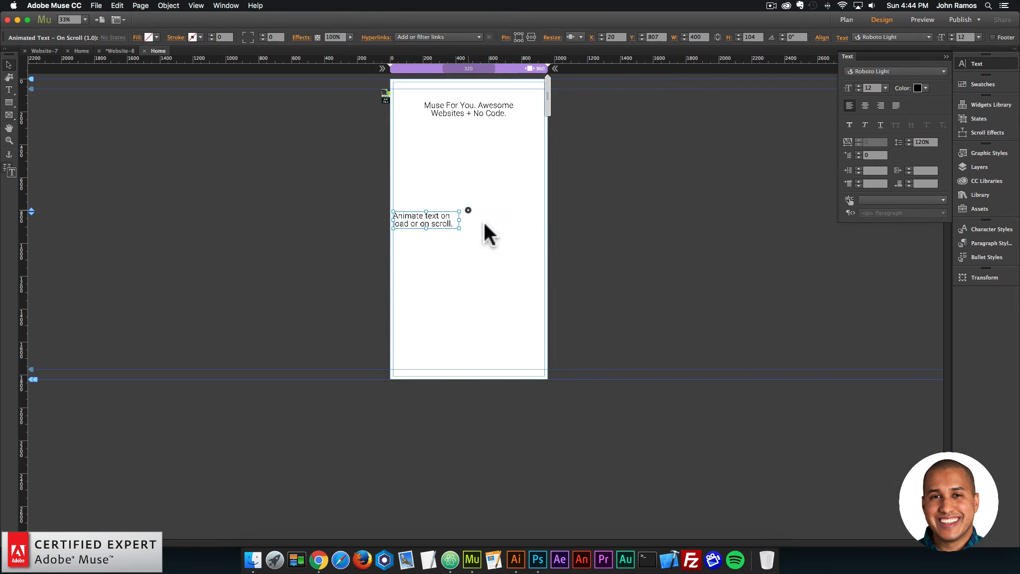
left_click(468, 209)
left_click(527, 365)
scroll(608, 258, "up", 9)
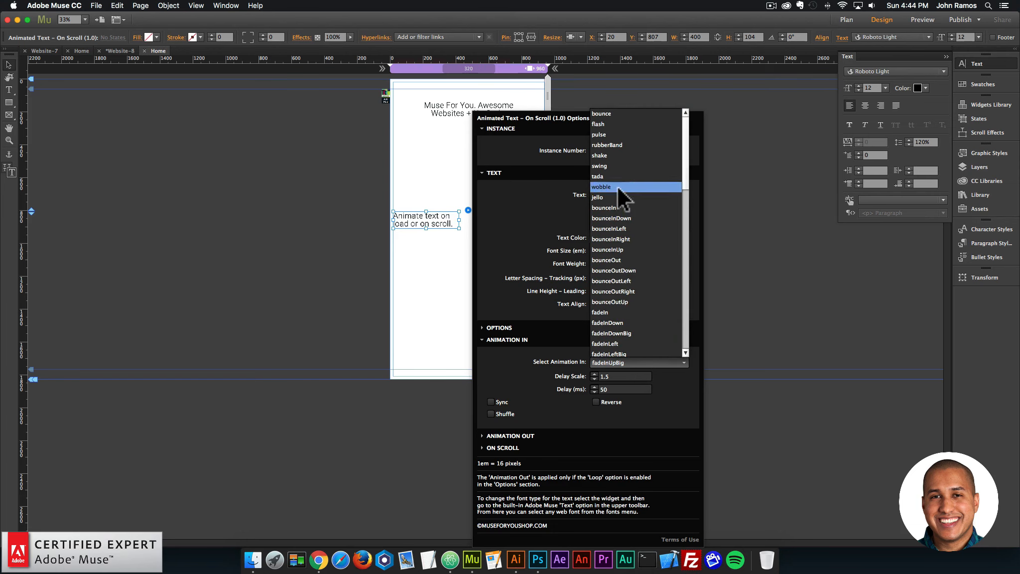
left_click(617, 187)
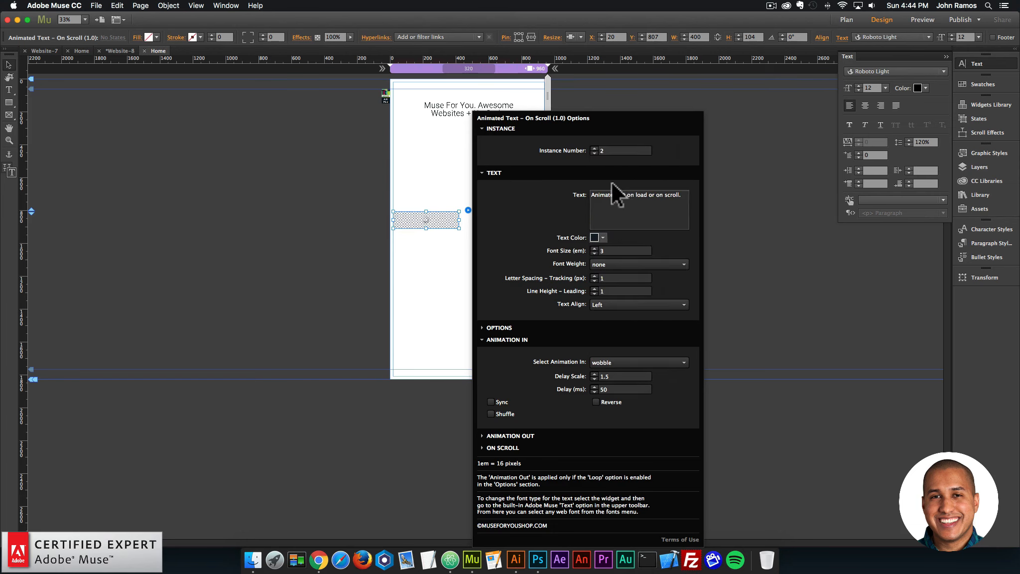
left_click(334, 269)
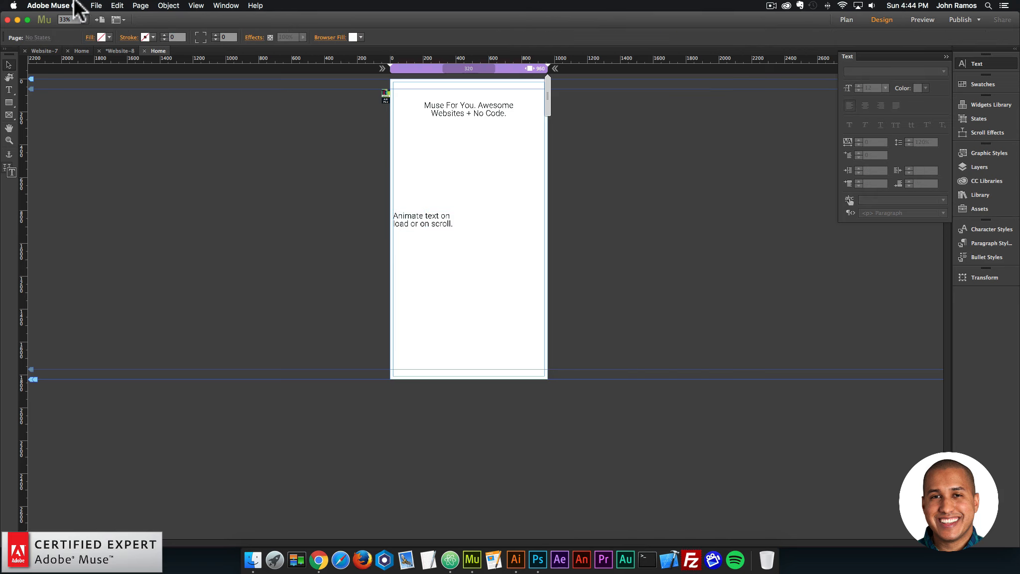
Preview the page in the browser and scroll down and up to check the wobble animation on the On Scroll text.
left_click(96, 6)
left_click(130, 164)
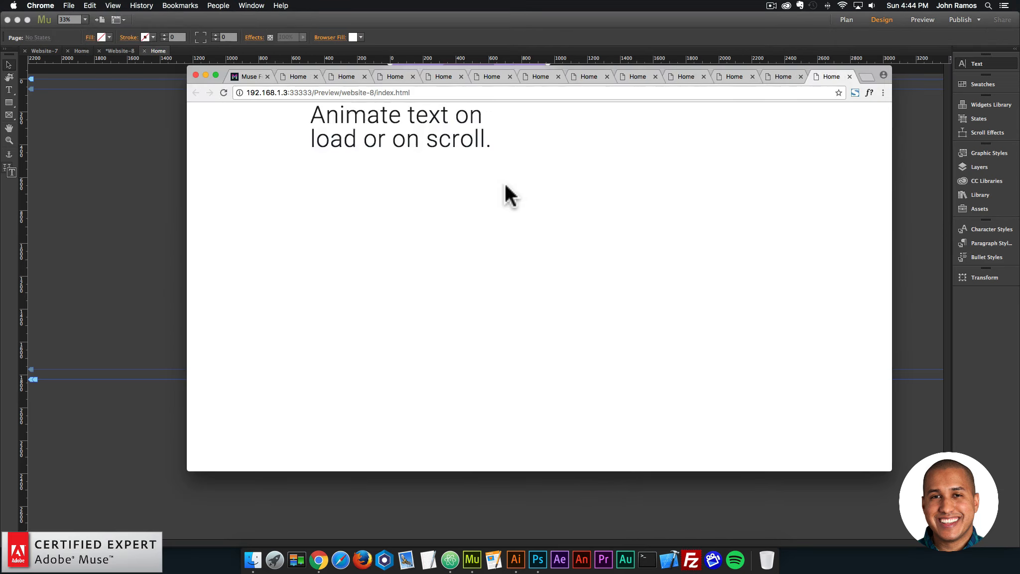
scroll(473, 192, "down", 5)
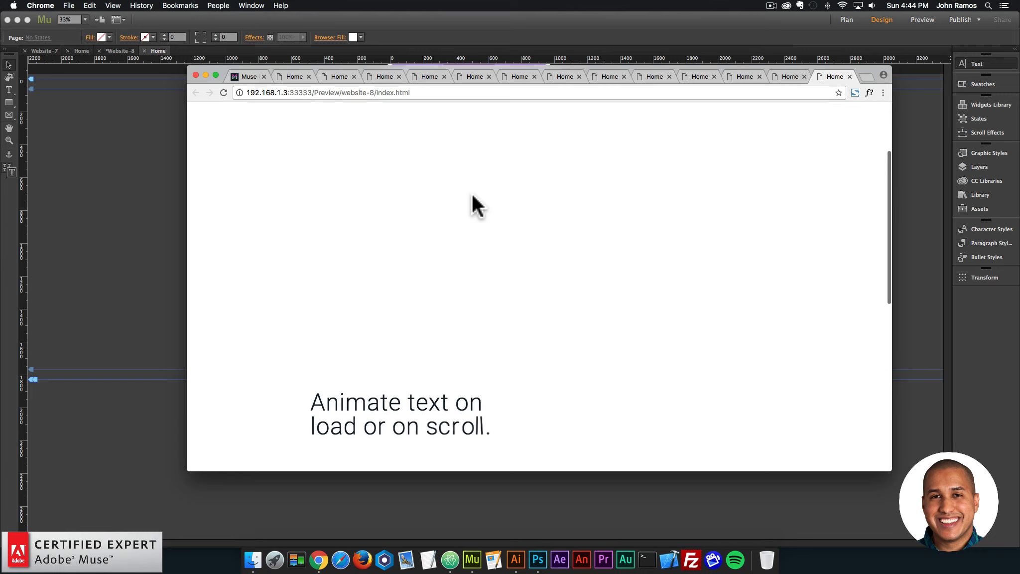
scroll(472, 193, "up", 3)
scroll(471, 193, "down", 1)
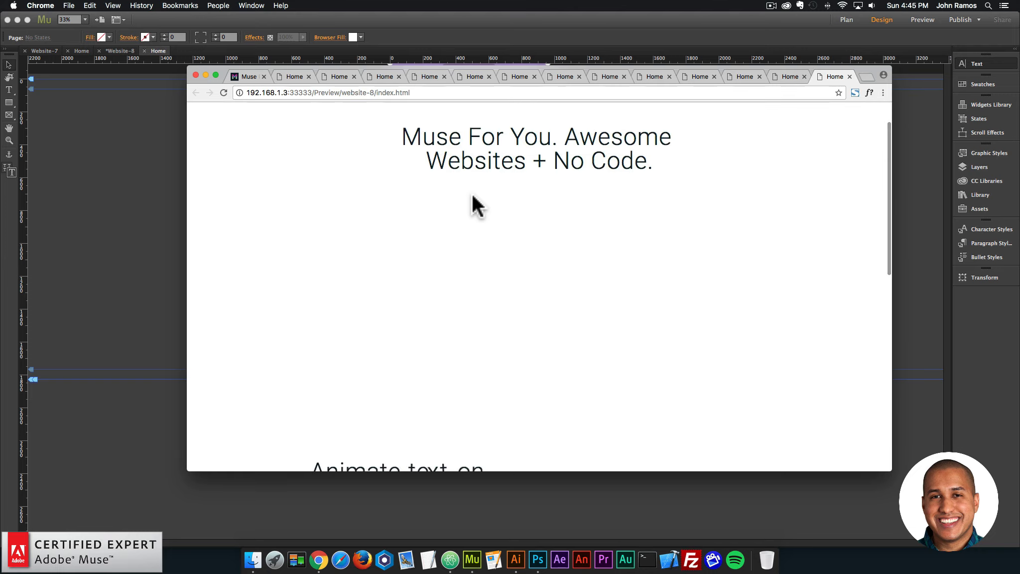
Scroll the previewed page down past the On Scroll text and back up to replay its wobble animation.
scroll(471, 193, "down", 5)
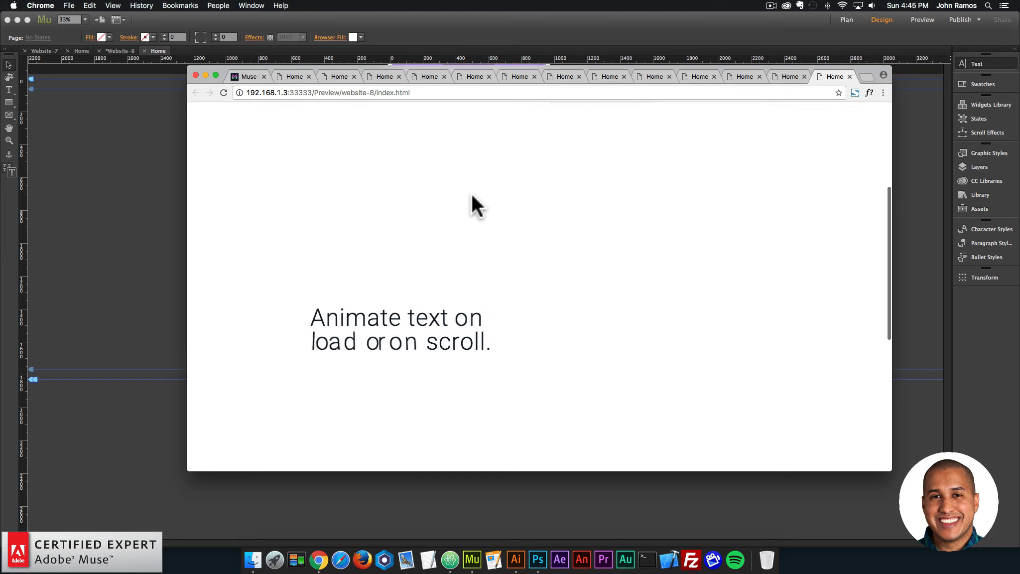
scroll(471, 193, "down", 4)
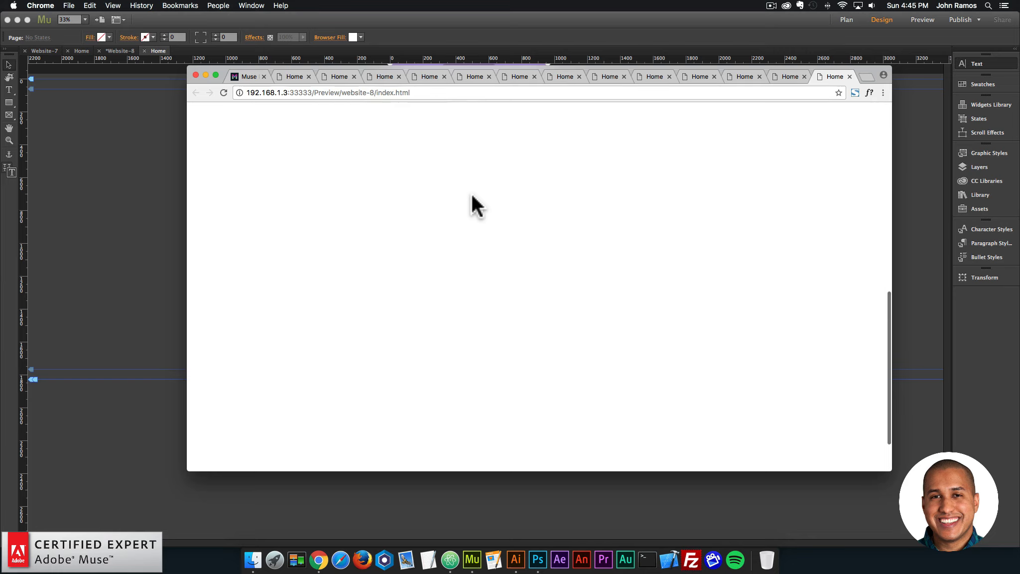
scroll(471, 193, "up", 1)
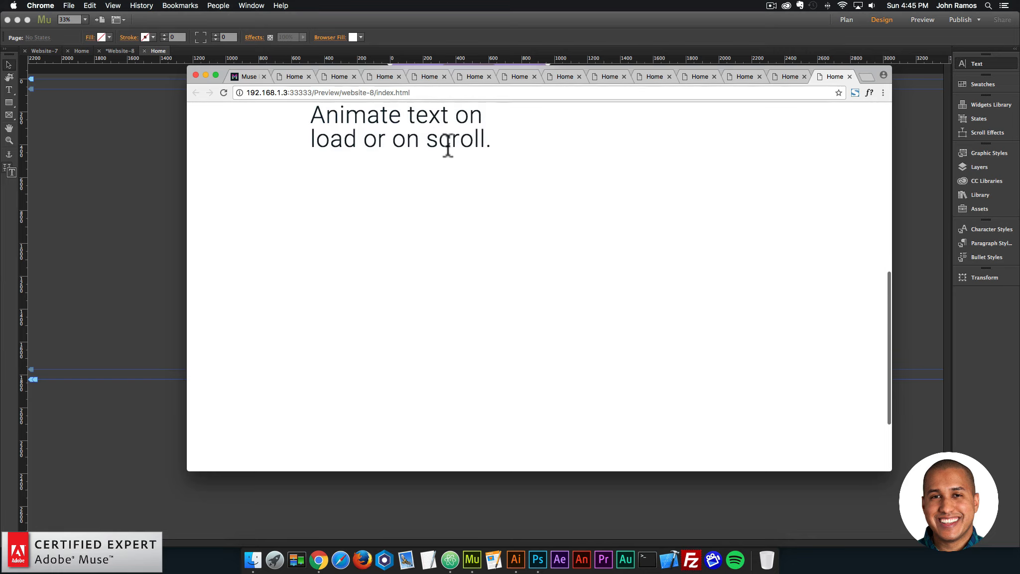
Back in Adobe Muse, set the Animated Text On Scroll widget's Offset from Top and Offset from Bottom to -200 px.
left_click(147, 180)
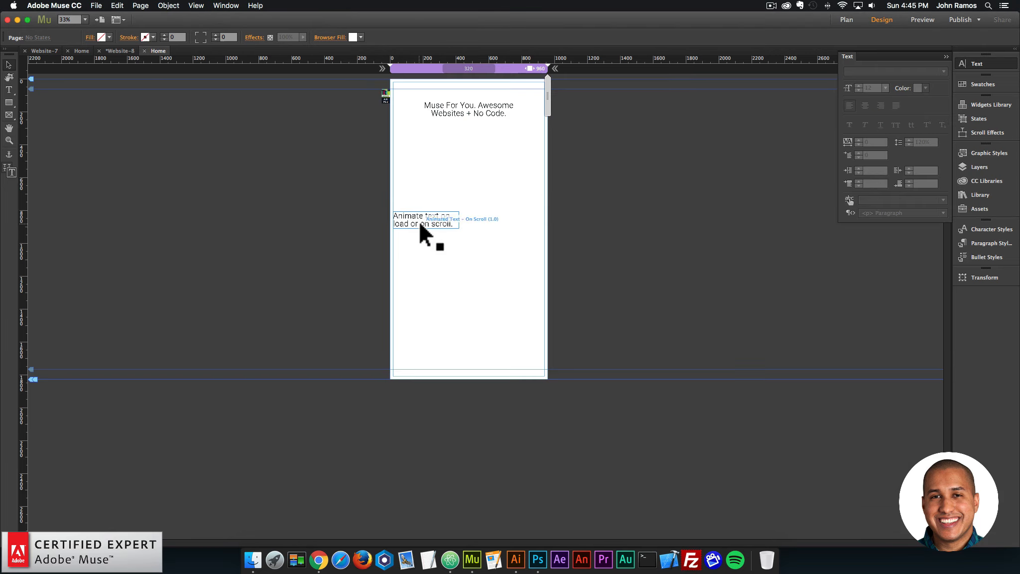
key("super+equal")
key("super+equal")
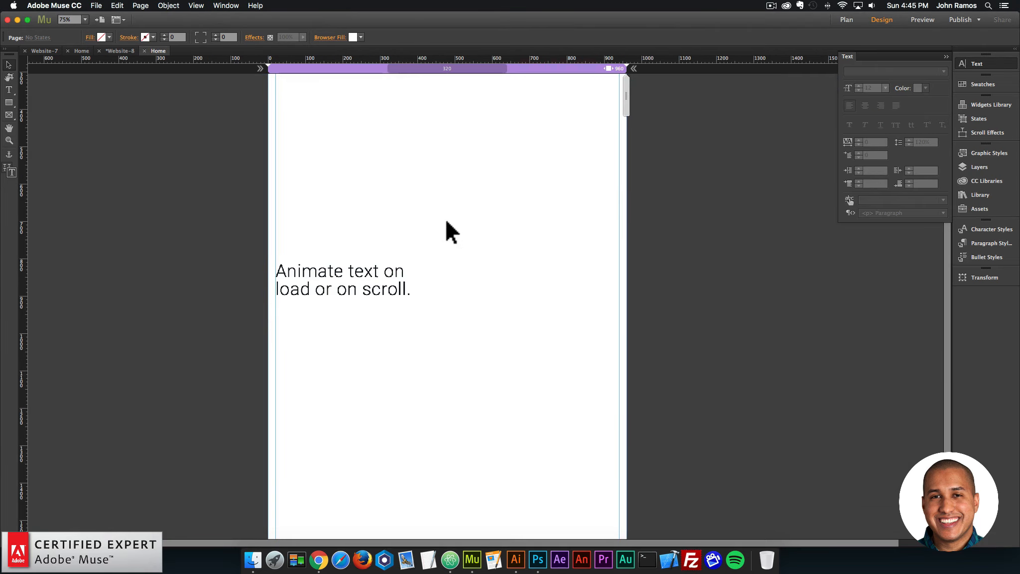
left_click(393, 269)
left_click(434, 260)
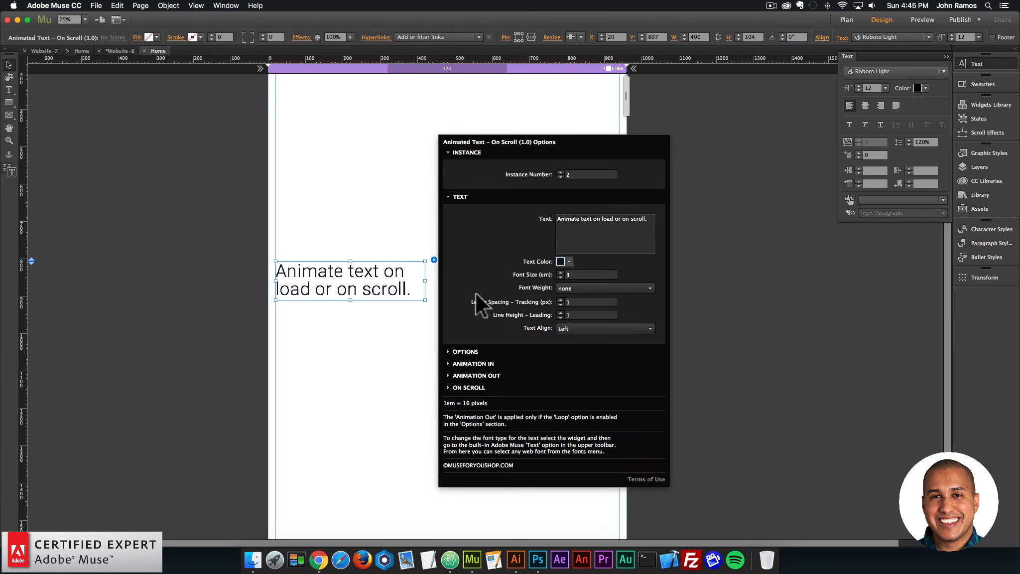
left_click(475, 389)
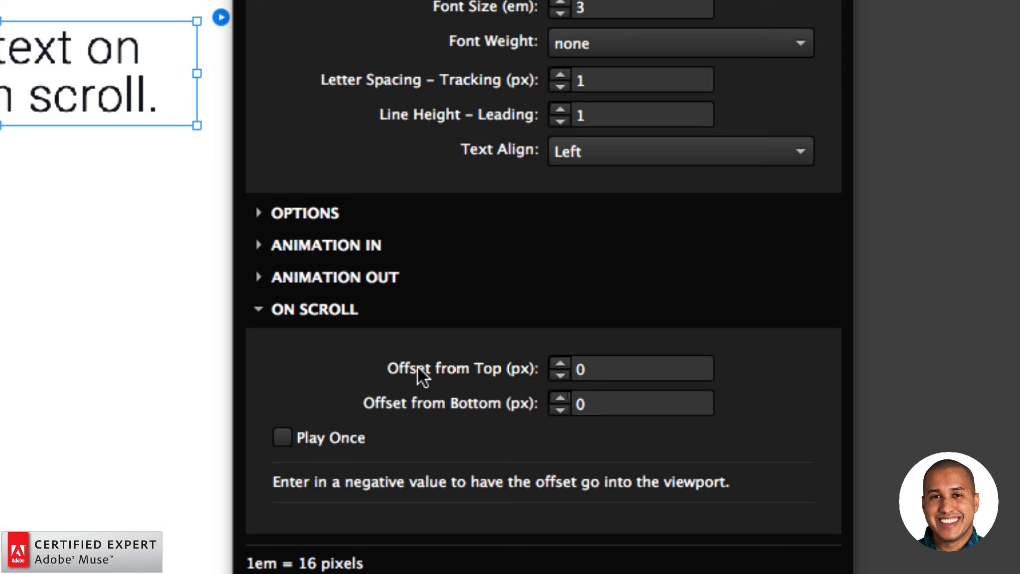
left_click(585, 371)
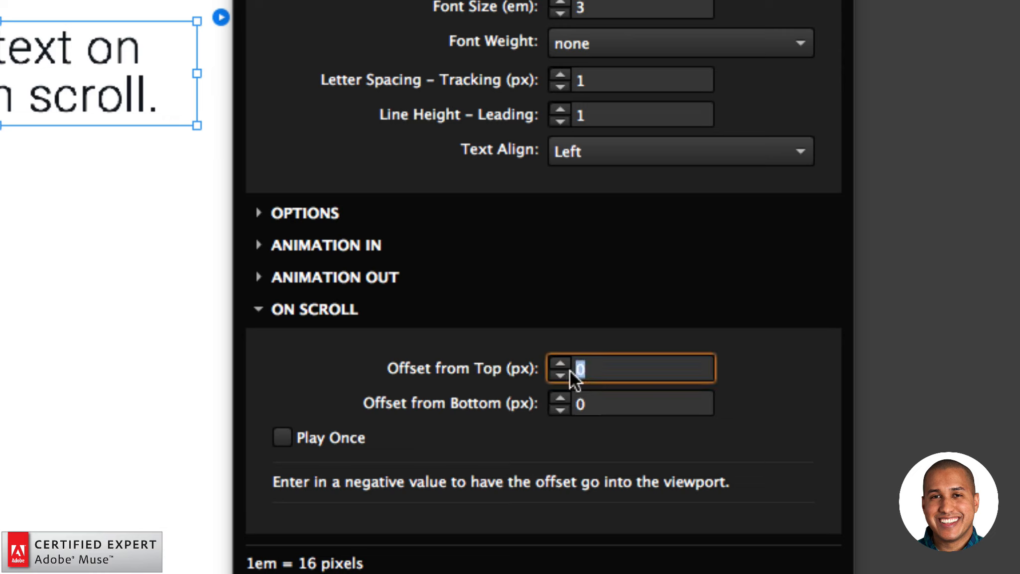
type("-200")
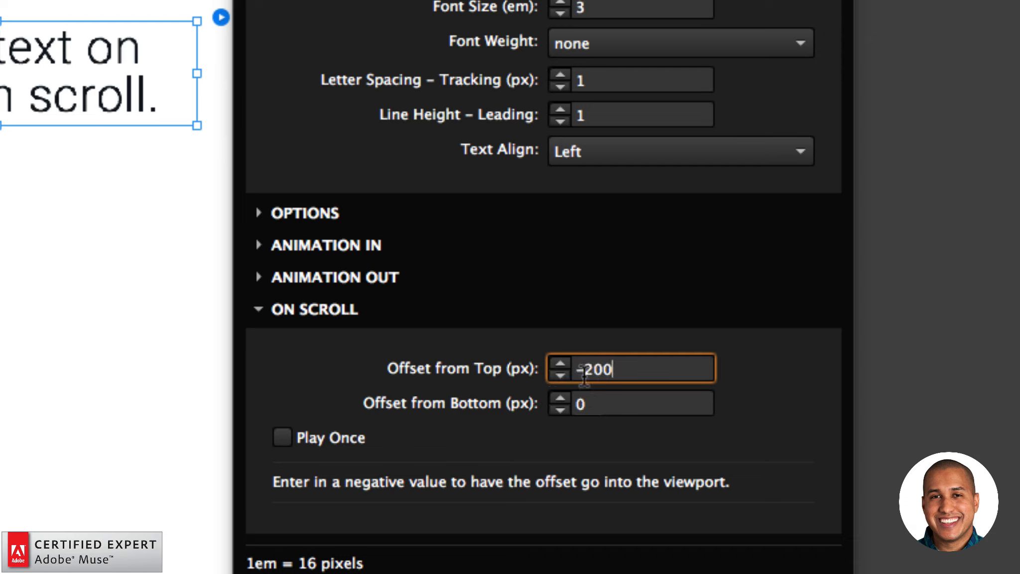
key("Return")
left_click(608, 407)
type("-200")
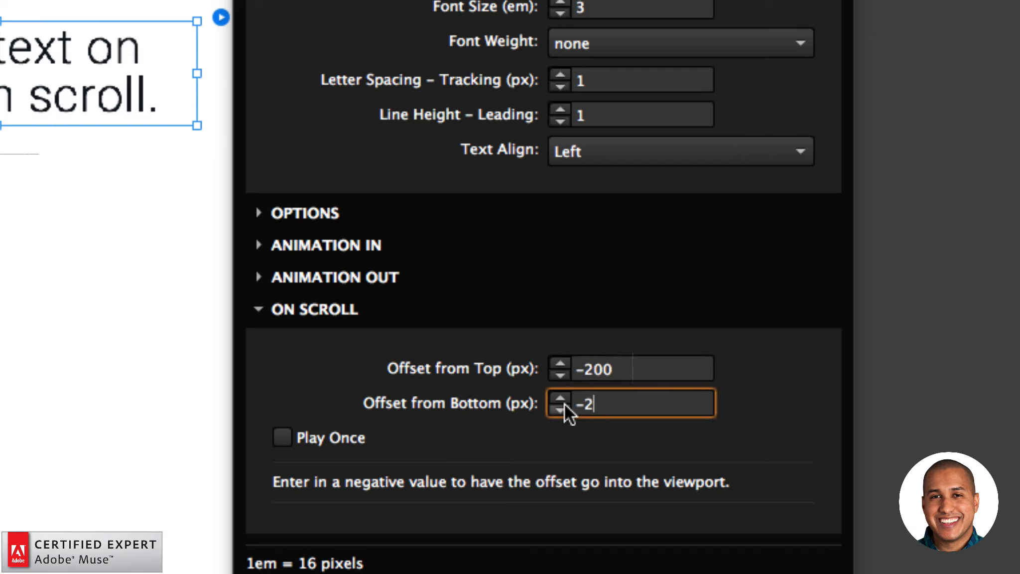
key("Return")
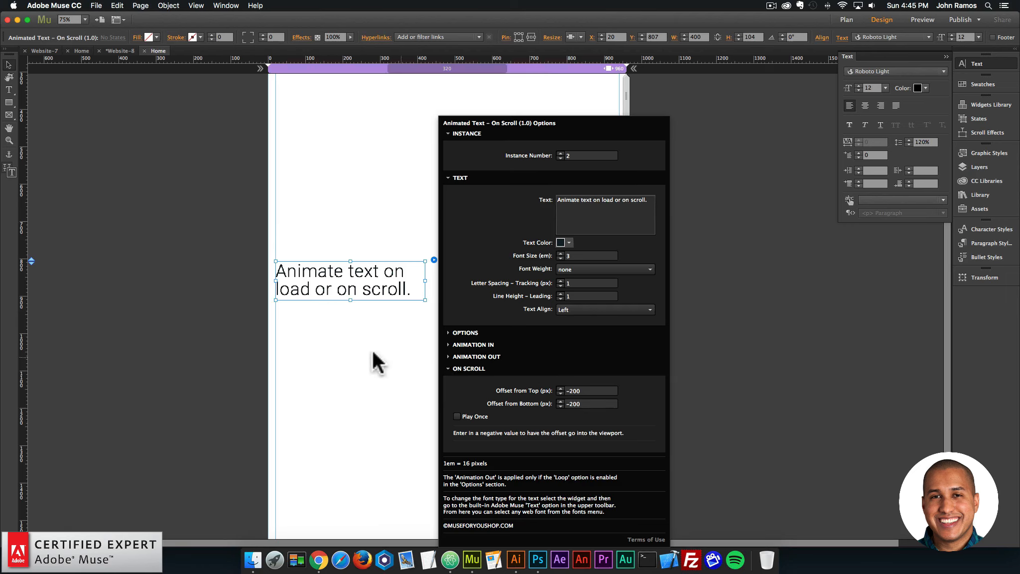
Preview the page in the browser and scroll down to check when the On Scroll text animates with the -200 px offsets.
left_click(289, 247)
left_click(96, 6)
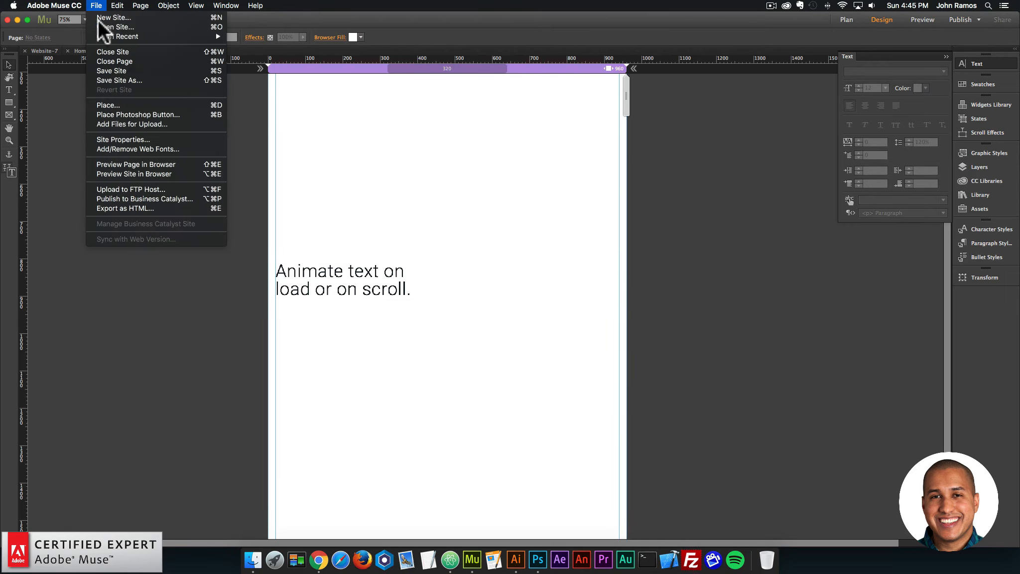
left_click(120, 164)
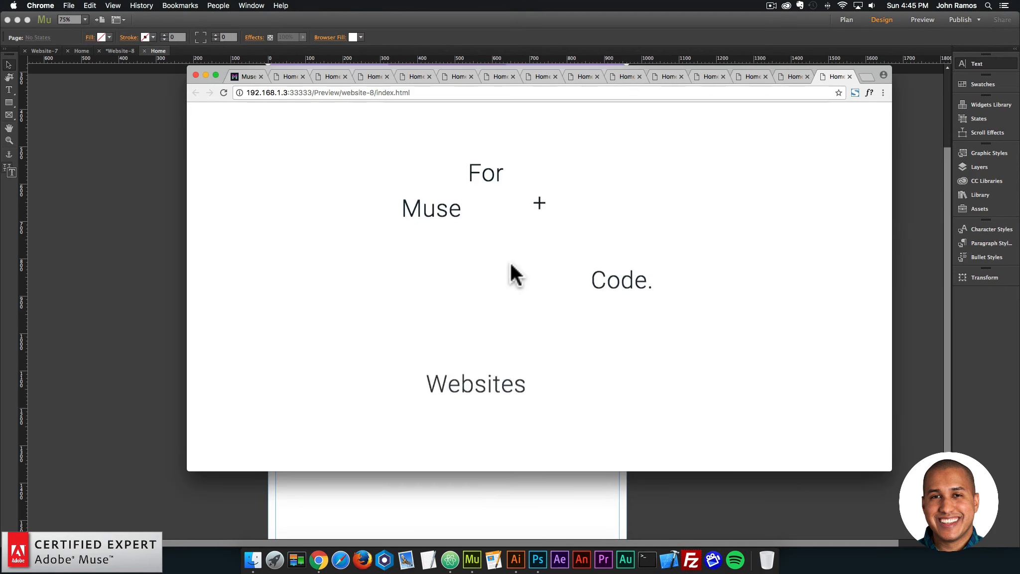
scroll(510, 262, "down", 4)
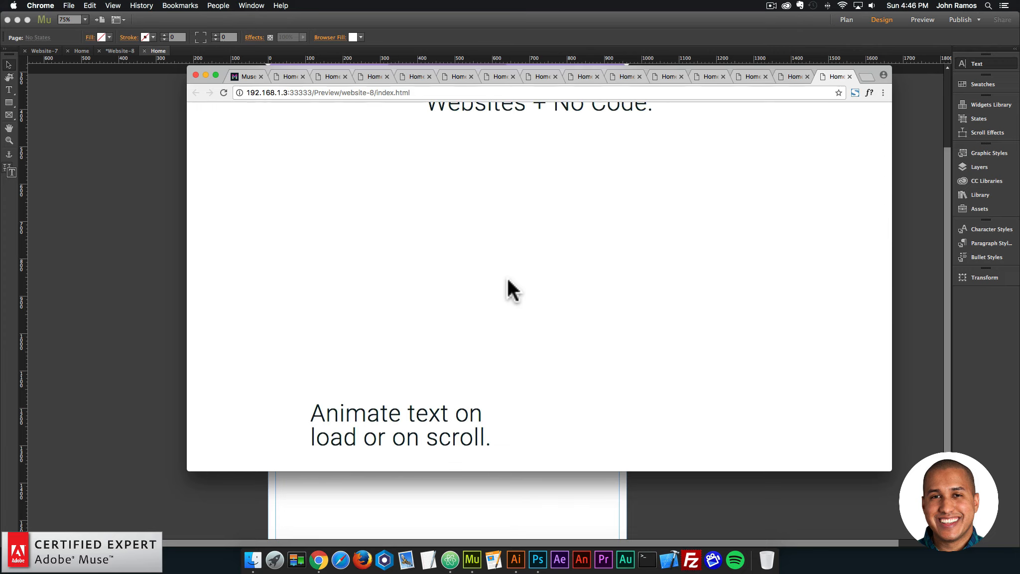
scroll(506, 297, "down", 2)
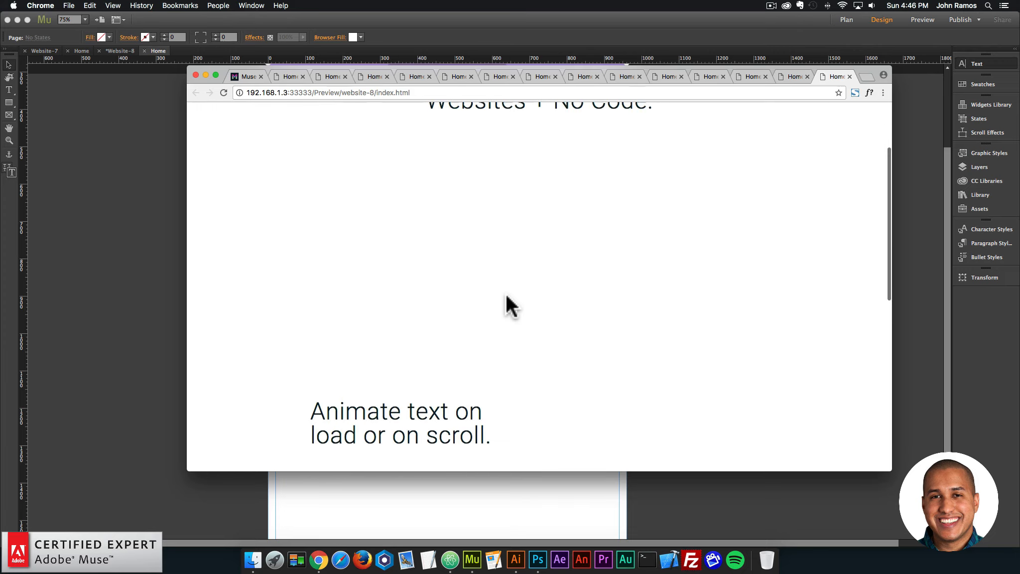